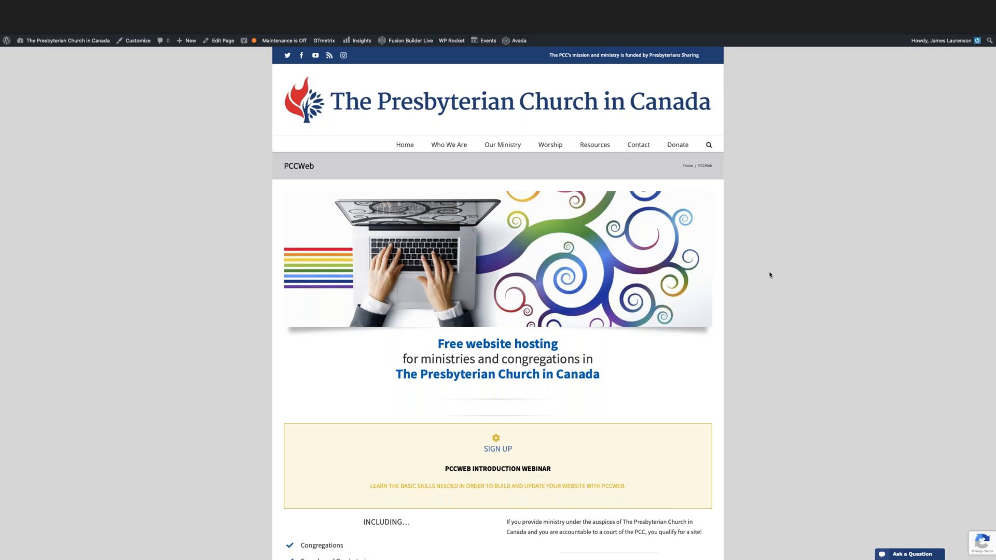
Review the PCCWeb page's sections on eligibility, benefits, signing up and learning how to use a website.
{"action": "scroll", "coordinate": [767, 275], "scroll_direction": "down", "scroll_amount": 3}
{"action": "scroll", "coordinate": [766, 275], "scroll_direction": "down", "scroll_amount": 5}
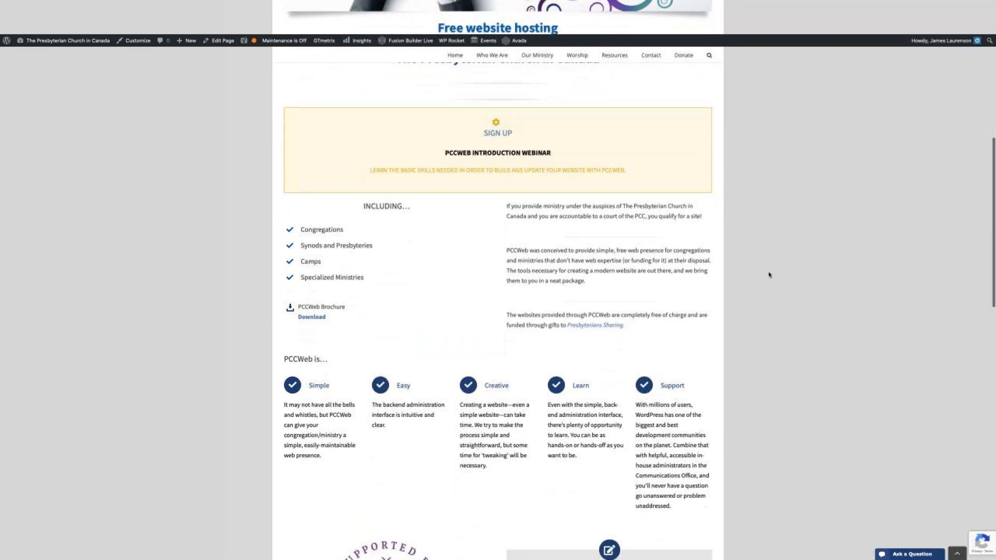
{"action": "scroll", "coordinate": [769, 275], "scroll_direction": "down", "scroll_amount": 3}
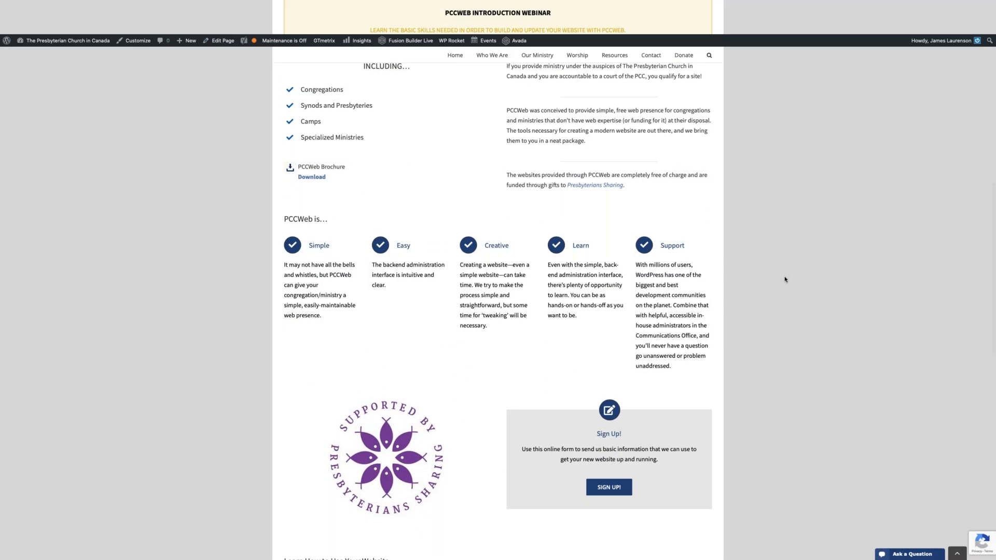
{"action": "scroll", "coordinate": [785, 279], "scroll_direction": "down", "scroll_amount": 1}
{"action": "scroll", "coordinate": [784, 280], "scroll_direction": "up", "scroll_amount": 2}
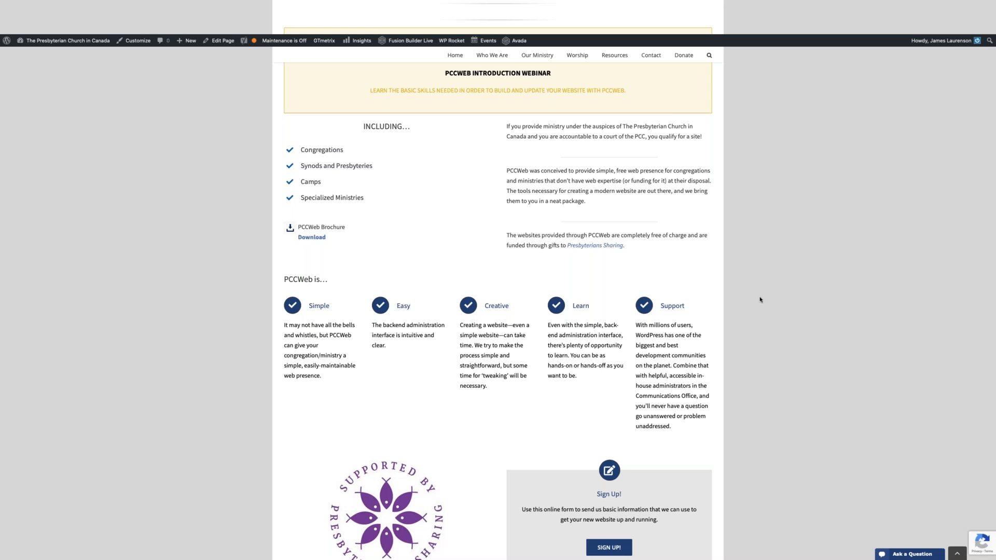
{"action": "scroll", "coordinate": [761, 299], "scroll_direction": "down", "scroll_amount": 5}
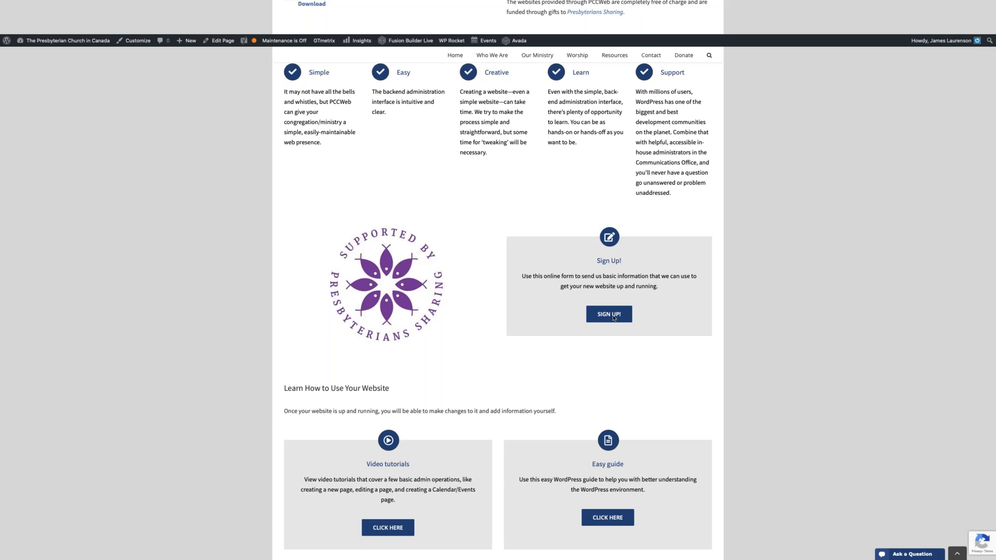
{"action": "scroll", "coordinate": [404, 335], "scroll_direction": "down", "scroll_amount": 3}
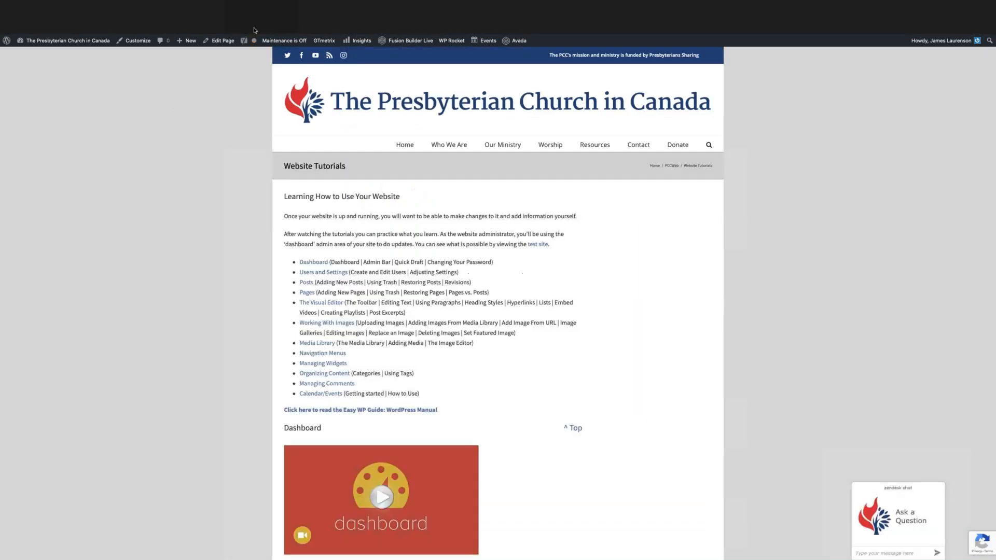
Look through the topic list and the Dashboard video tutorials on the Website Tutorials page.
{"action": "scroll", "coordinate": [189, 231], "scroll_direction": "down", "scroll_amount": 2}
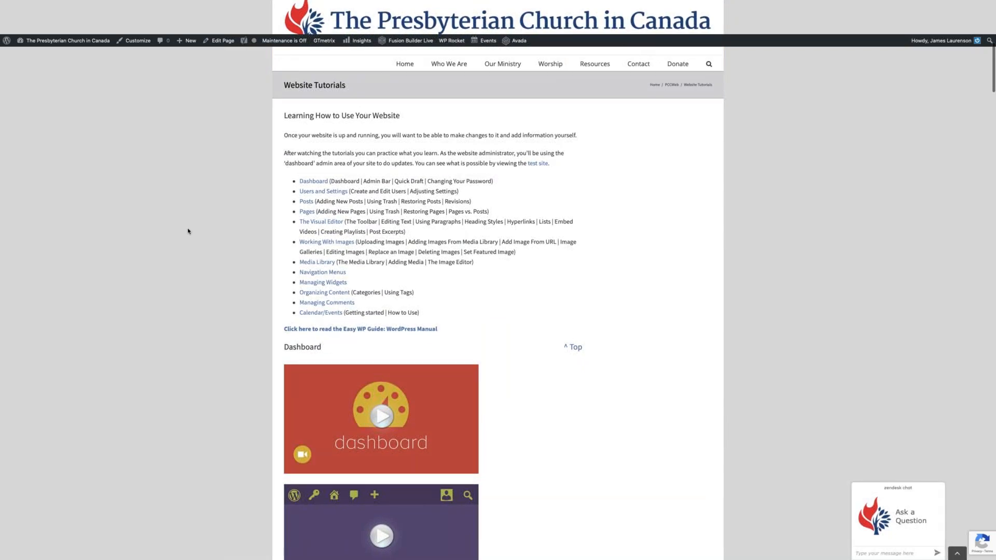
{"action": "scroll", "coordinate": [188, 231], "scroll_direction": "down", "scroll_amount": 3}
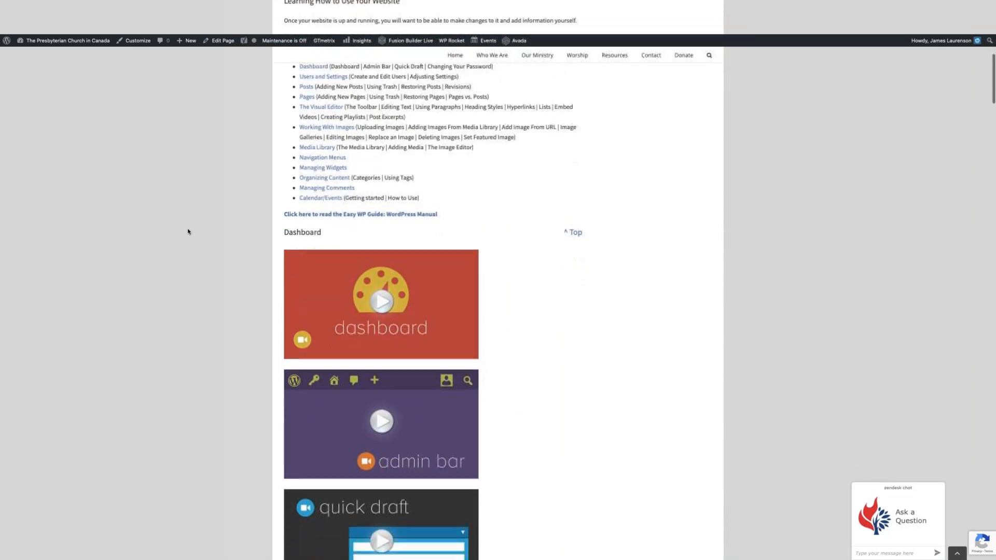
{"action": "scroll", "coordinate": [188, 231], "scroll_direction": "down", "scroll_amount": 1}
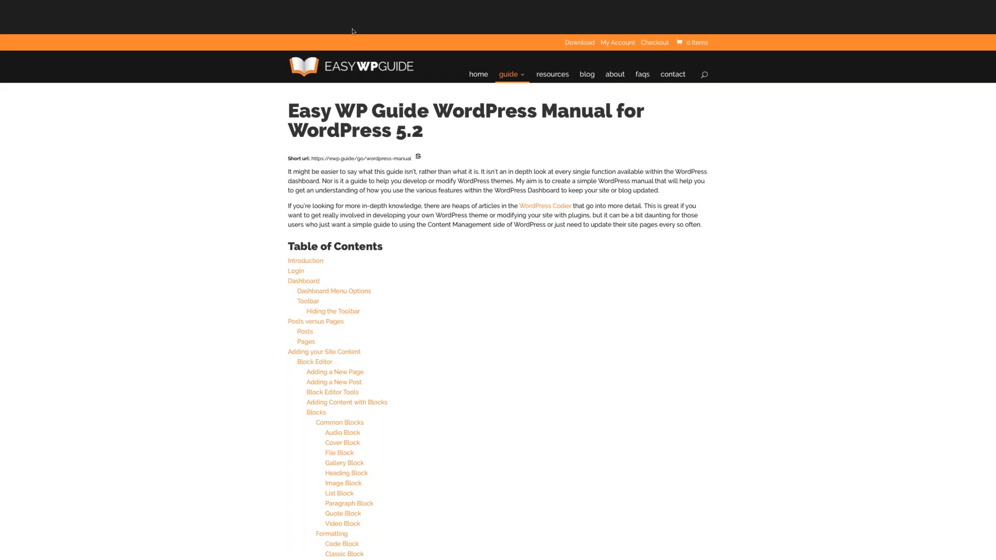
Return to the PCCWeb page and read the FAQ answer about the limitations of using PCCWeb.
{"action": "left_click", "coordinate": [163, 32]}
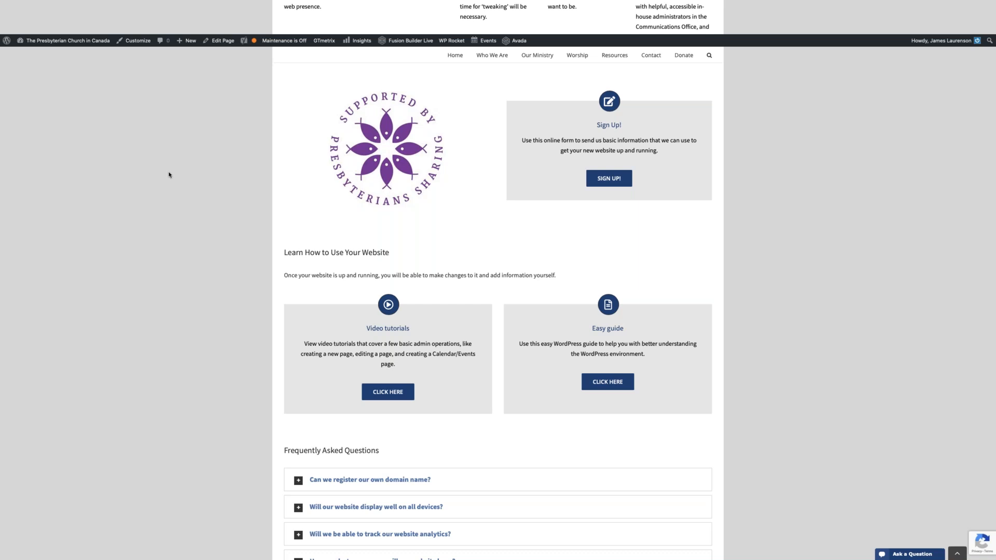
{"action": "scroll", "coordinate": [169, 174], "scroll_direction": "down", "scroll_amount": 2}
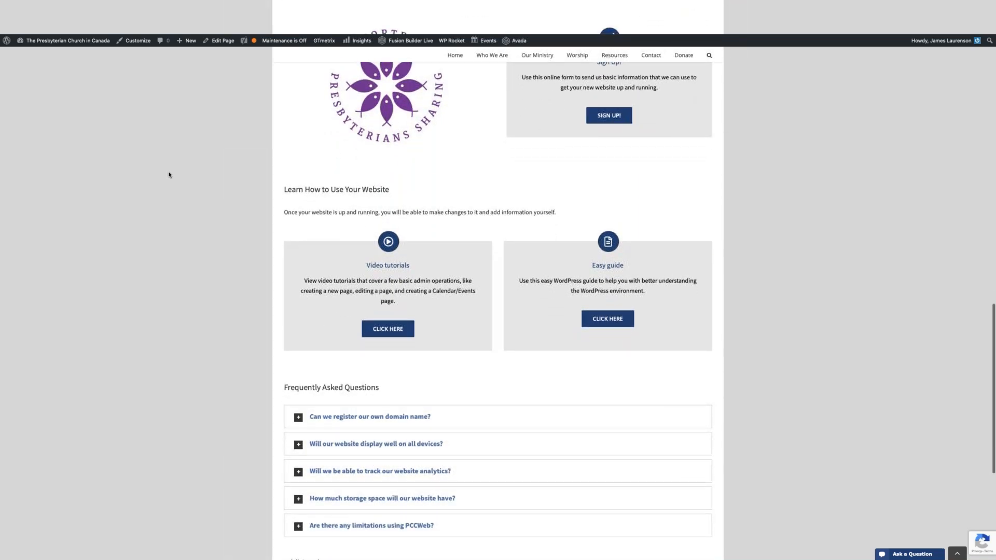
{"action": "scroll", "coordinate": [169, 175], "scroll_direction": "down", "scroll_amount": 1}
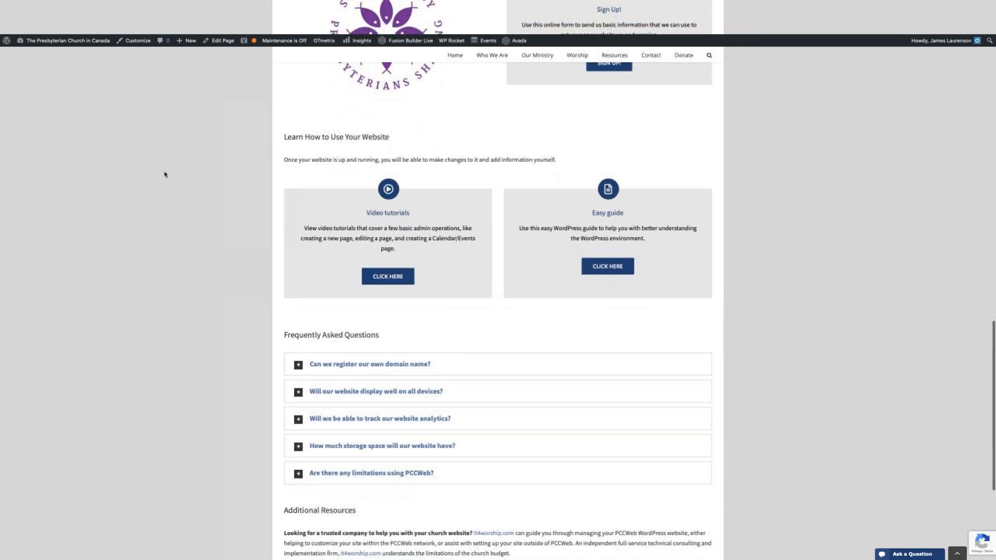
{"action": "scroll", "coordinate": [165, 175], "scroll_direction": "down", "scroll_amount": 1}
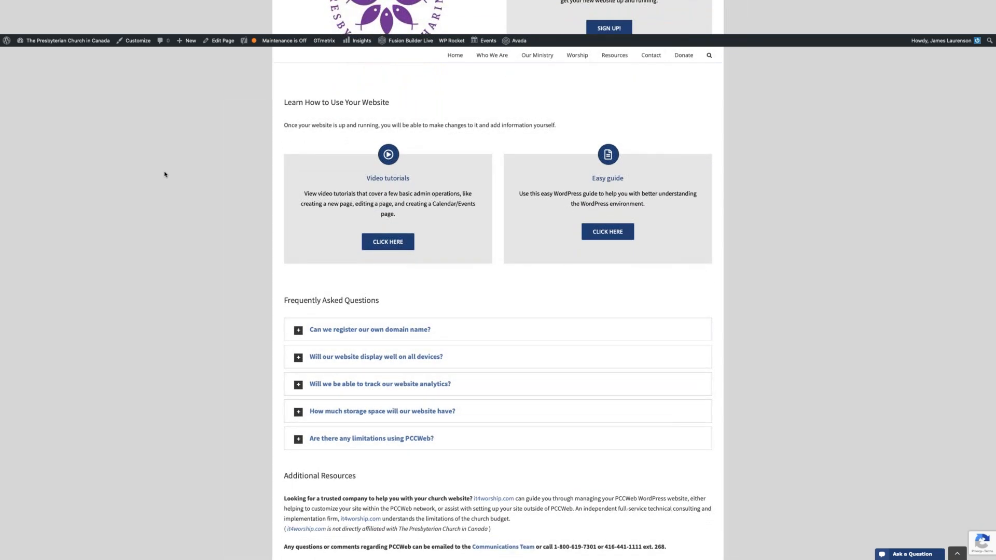
{"action": "scroll", "coordinate": [165, 174], "scroll_direction": "down", "scroll_amount": 2}
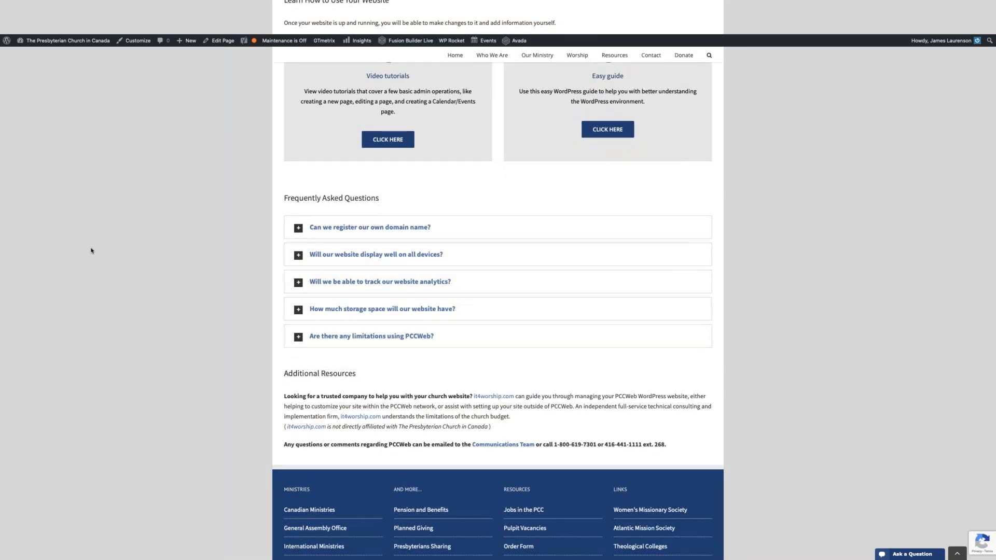
{"action": "left_click", "coordinate": [363, 336]}
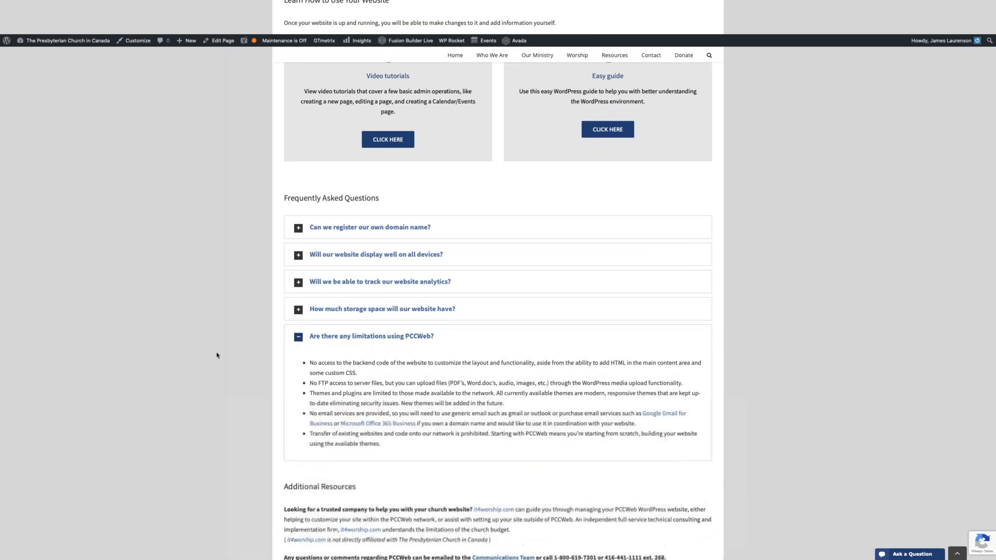
{"action": "scroll", "coordinate": [217, 356], "scroll_direction": "down", "scroll_amount": 2}
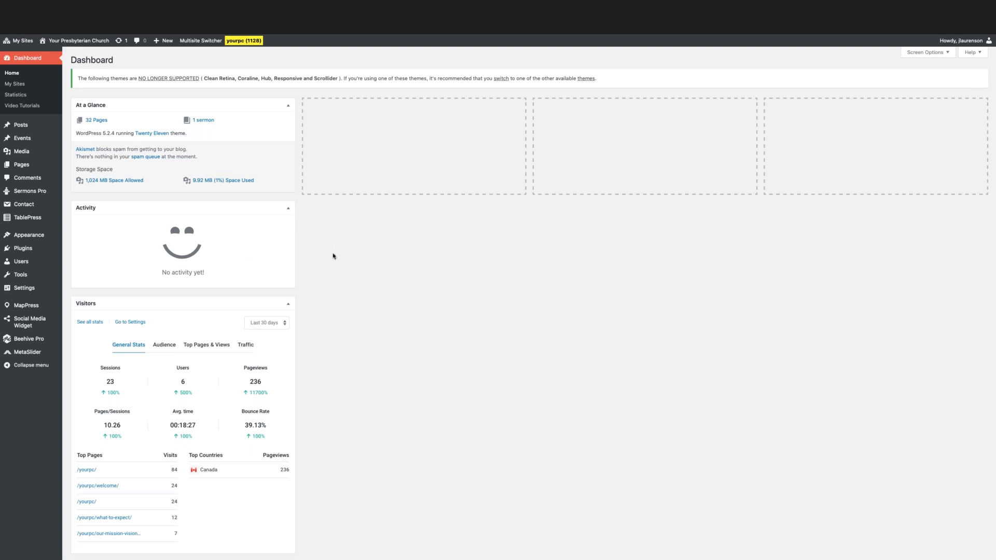
Look over the dashboard widgets and the admin navigation of the Your Presbyterian Church site.
{"action": "scroll", "coordinate": [416, 296], "scroll_direction": "down", "scroll_amount": 2}
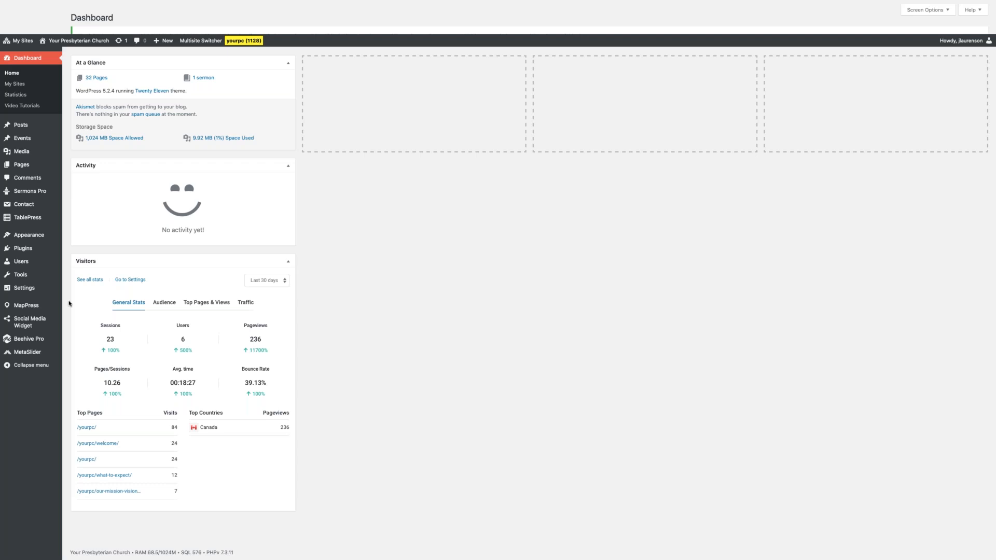
{"action": "mouse_move", "coordinate": [52, 343]}
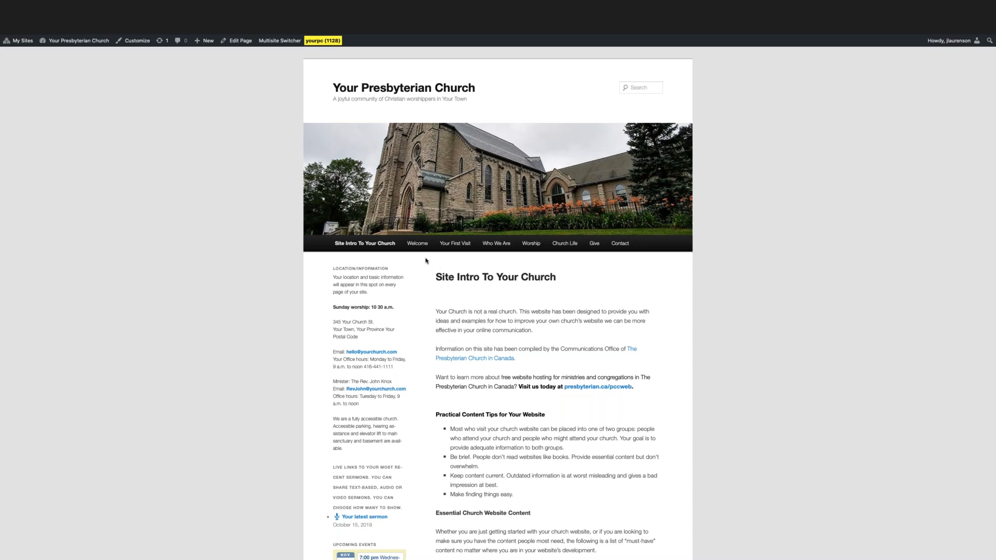
View the public site's Our Mission, Vision and Values page and its Contact page.
{"action": "mouse_move", "coordinate": [496, 247]}
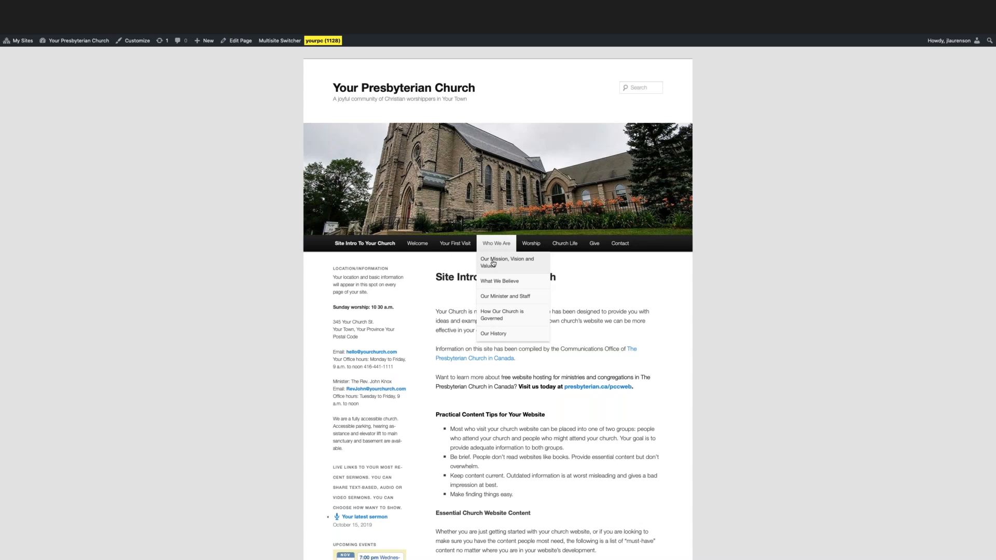
{"action": "left_click", "coordinate": [493, 263]}
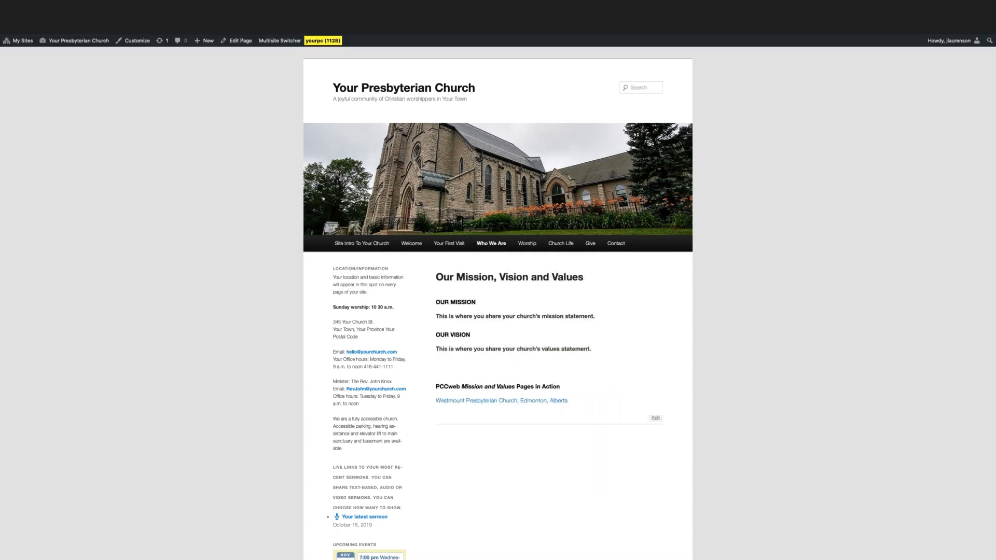
{"action": "left_click", "coordinate": [622, 246]}
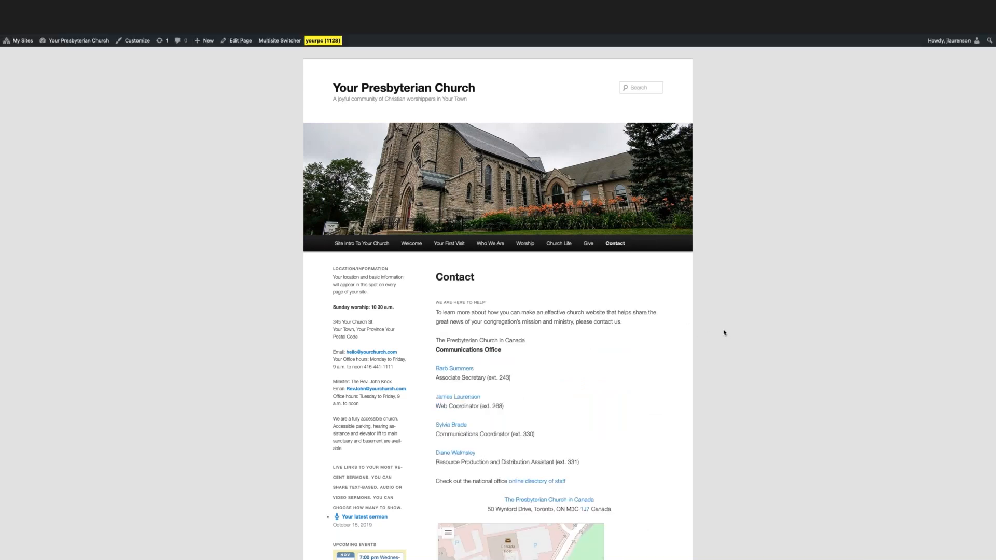
{"action": "scroll", "coordinate": [723, 333], "scroll_direction": "down", "scroll_amount": 2}
{"action": "scroll", "coordinate": [723, 333], "scroll_direction": "up", "scroll_amount": 2}
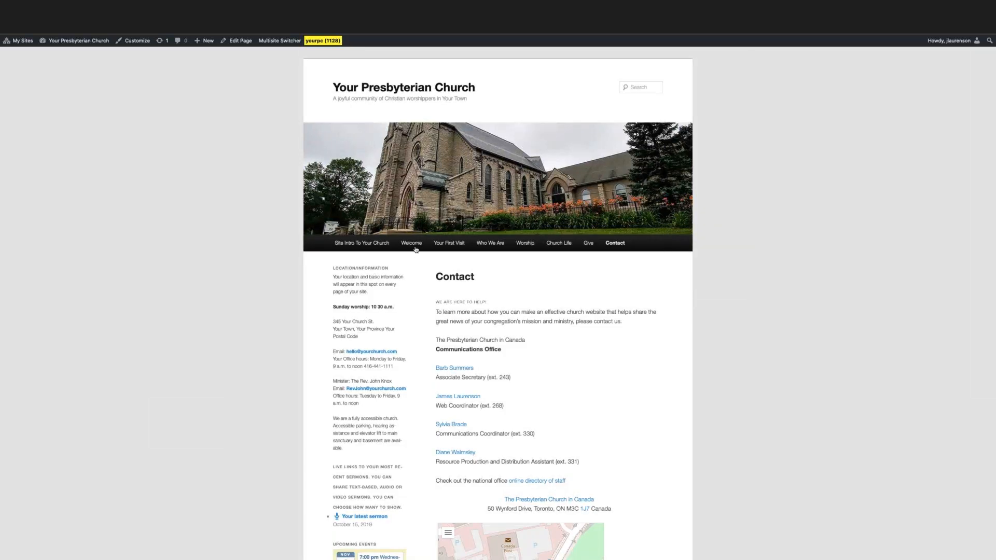
Go to the Site Intro To Your Church page and open it for editing.
{"action": "left_click", "coordinate": [370, 245]}
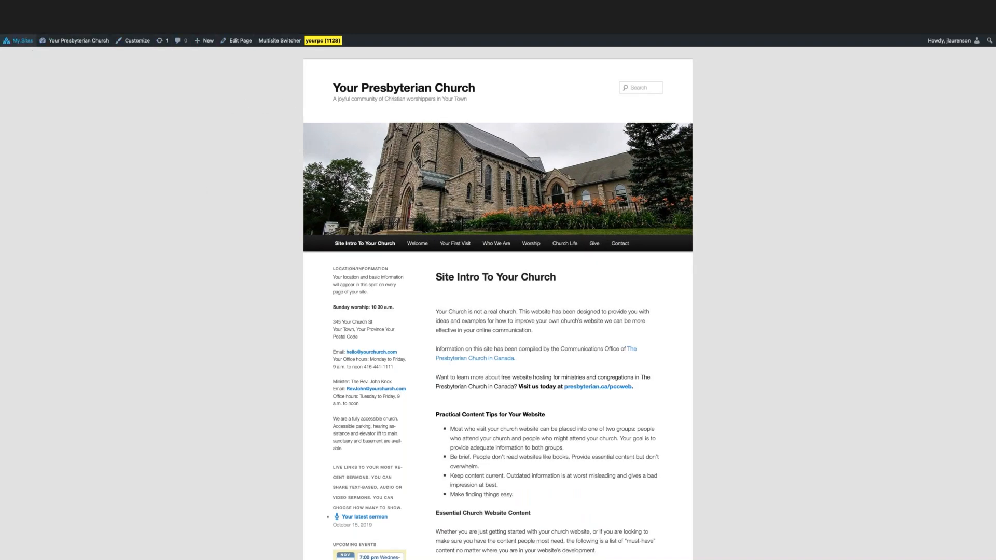
{"action": "left_click", "coordinate": [239, 41]}
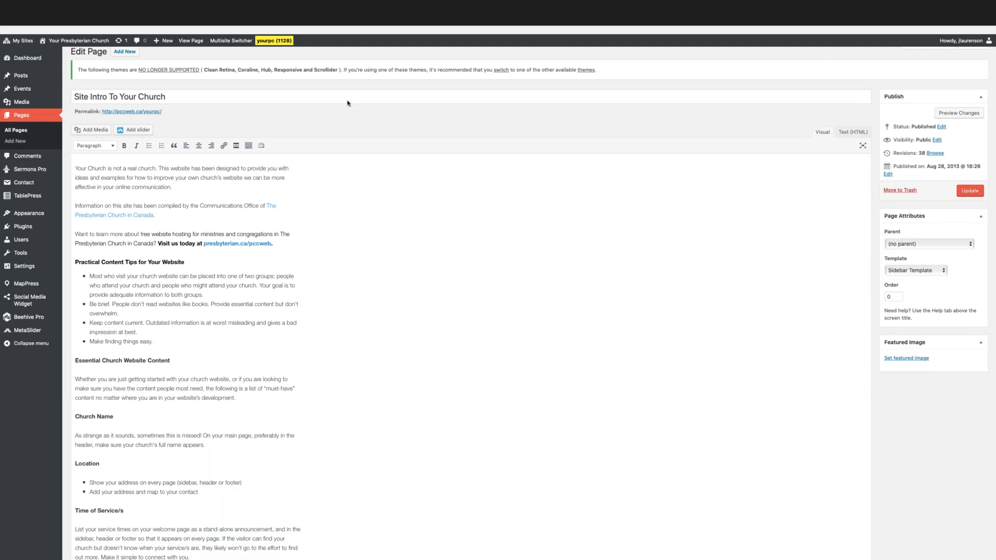
{"action": "scroll", "coordinate": [271, 126], "scroll_direction": "up", "scroll_amount": 1}
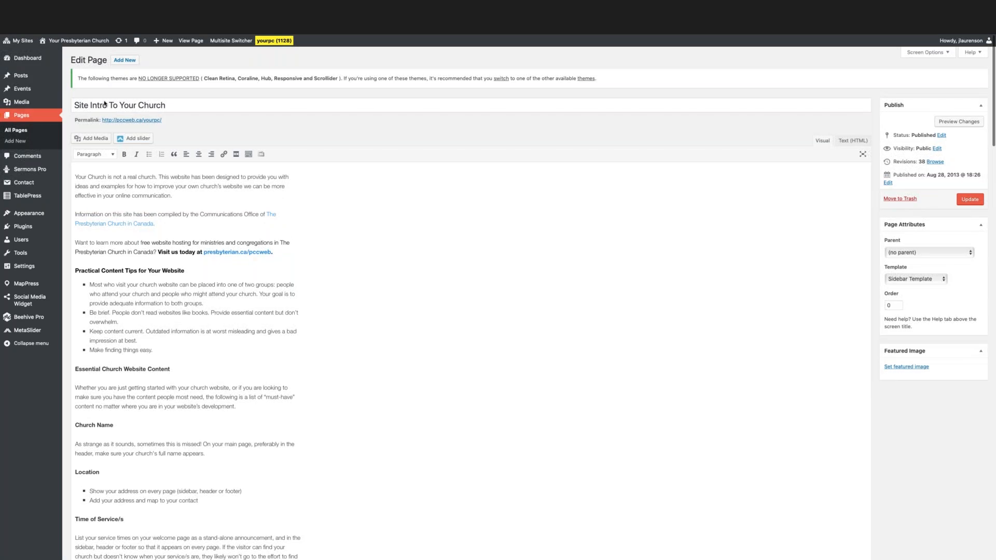
Examine the page's title and body text, viewing the body as HTML before returning to the visual editor.
{"action": "left_click_drag", "start_coordinate": [176, 105], "coordinate": [72, 106]}
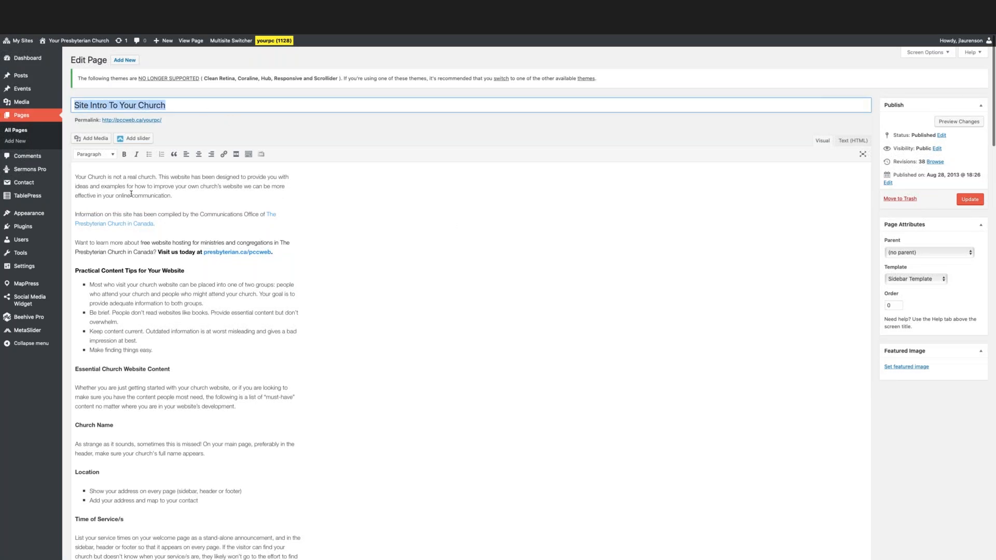
{"action": "left_click", "coordinate": [94, 179]}
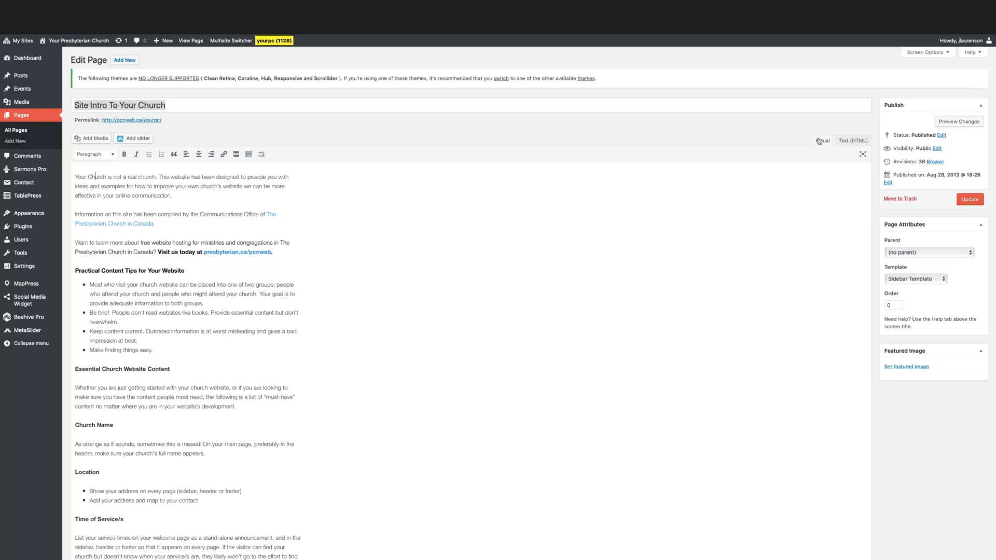
{"action": "left_click", "coordinate": [847, 143]}
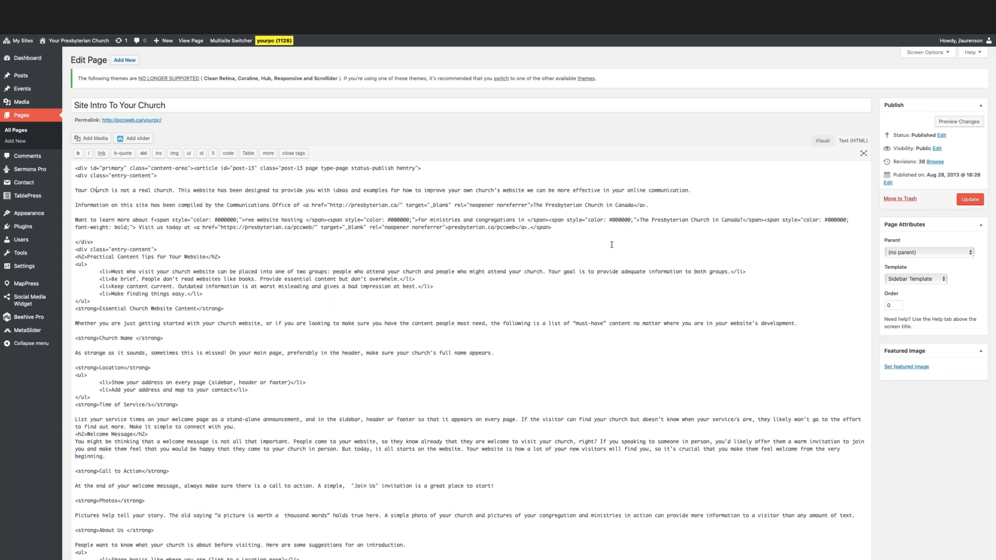
{"action": "left_click", "coordinate": [823, 141]}
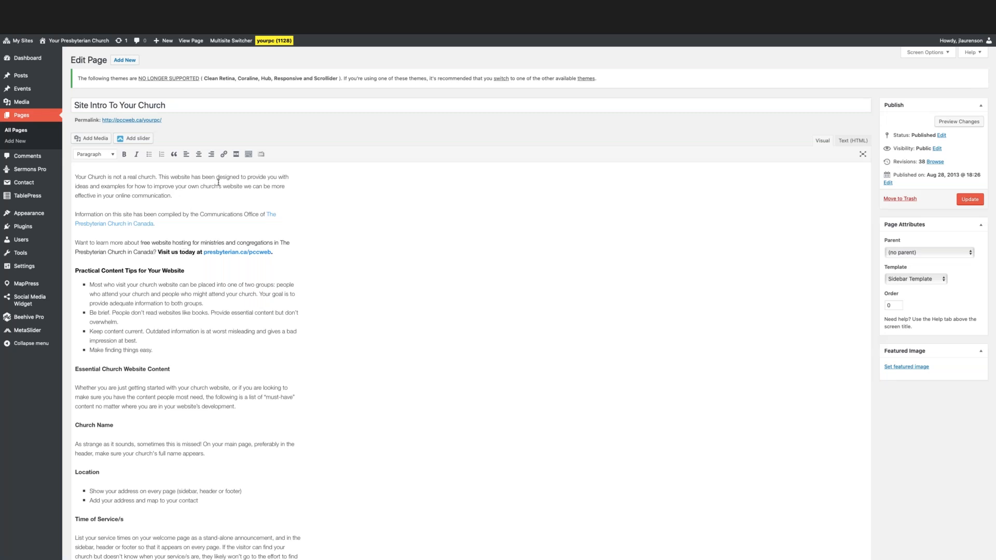
Try bold and italic formatting on the words "Your Church" in the opening paragraph, and remove both.
{"action": "left_click_drag", "start_coordinate": [76, 177], "coordinate": [106, 176]}
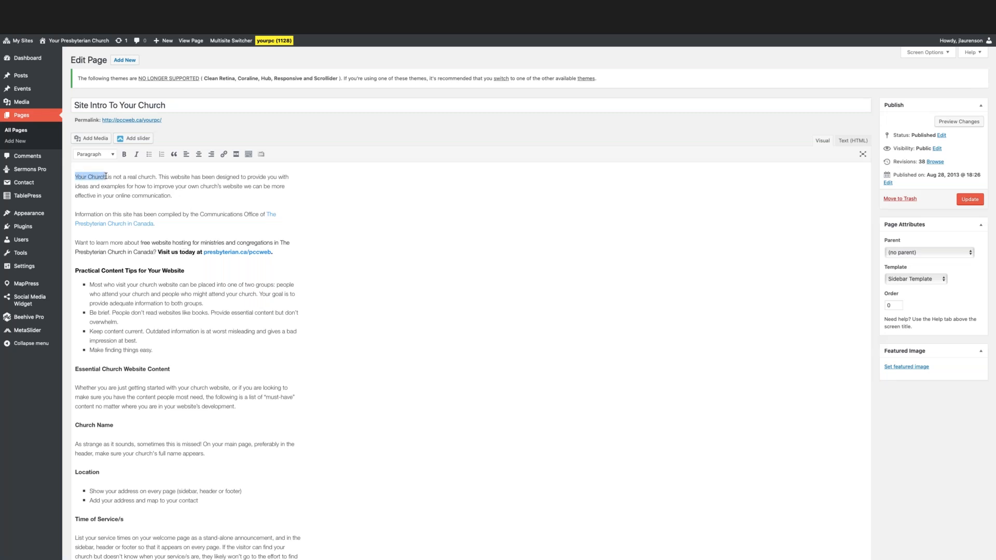
{"action": "left_click", "coordinate": [124, 155]}
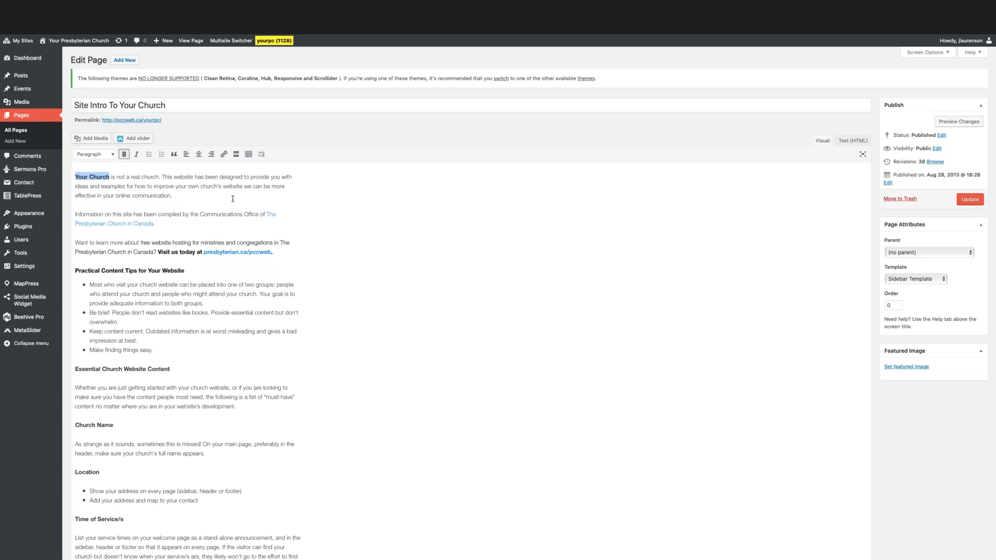
{"action": "left_click", "coordinate": [137, 155]}
{"action": "left_click", "coordinate": [136, 155]}
{"action": "left_click", "coordinate": [125, 154]}
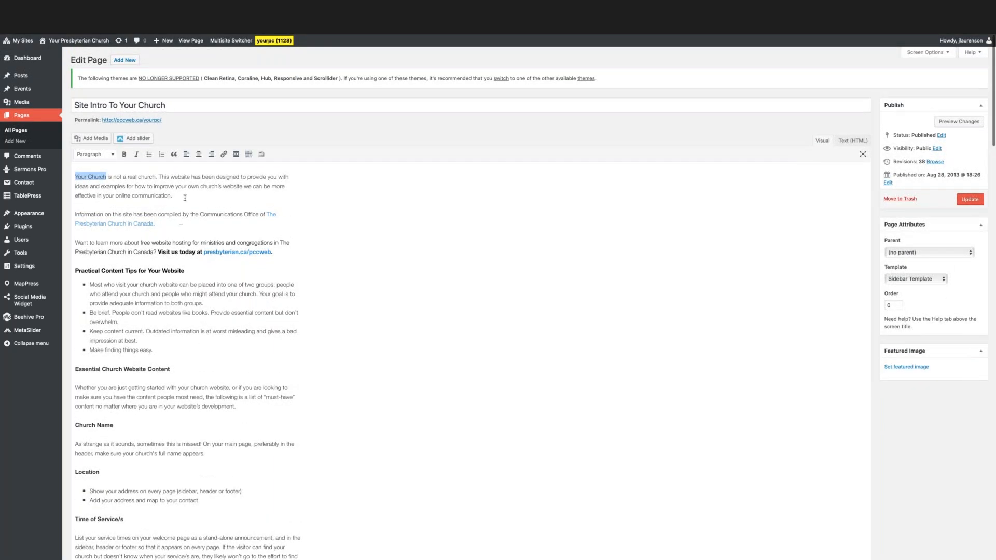
Add a new paragraph reading "new text" below the opening paragraph.
{"action": "left_click", "coordinate": [182, 196]}
{"action": "key", "text": "Return"}
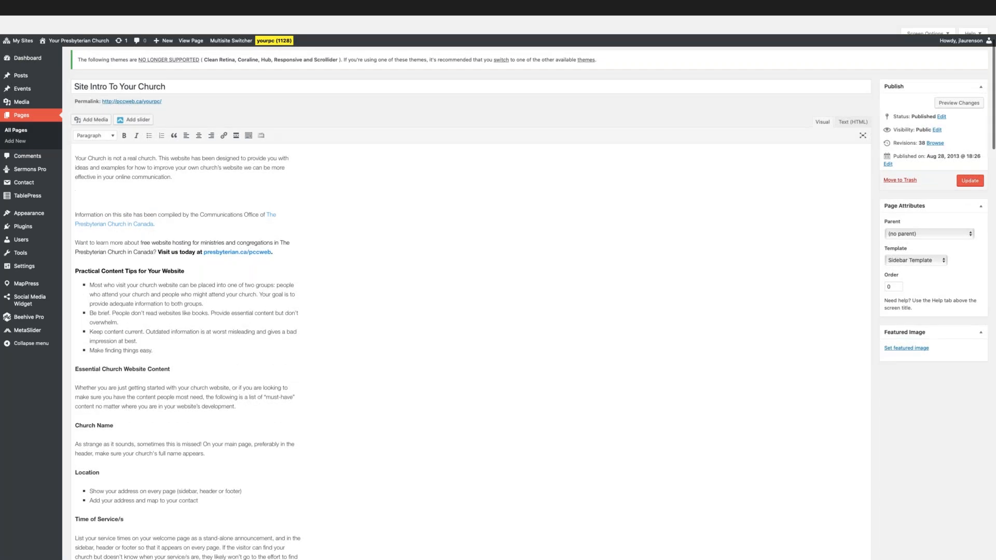
{"action": "type", "text": "new text"}
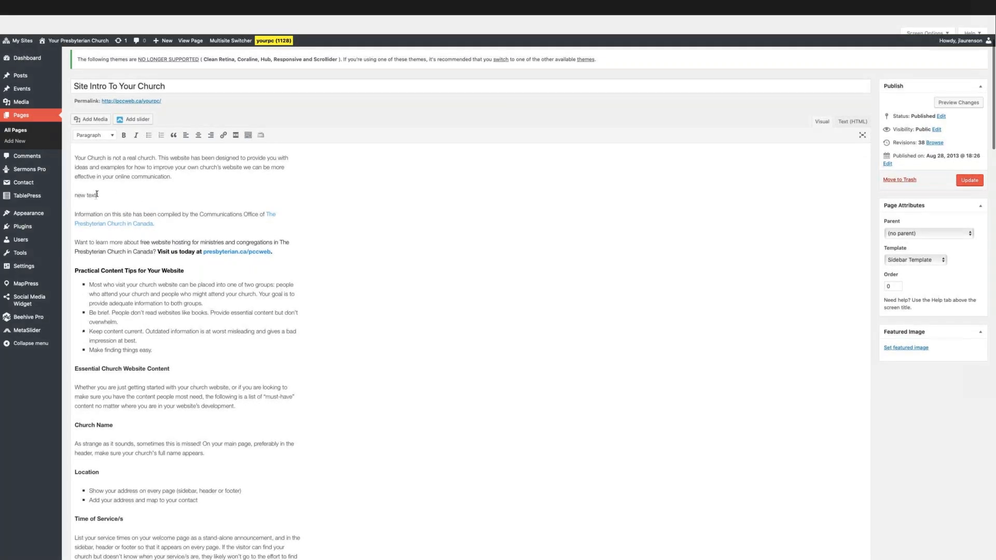
Try the Heading 1 and Heading 2 styles on the "new text" paragraph.
{"action": "key", "text": "shift+Home"}
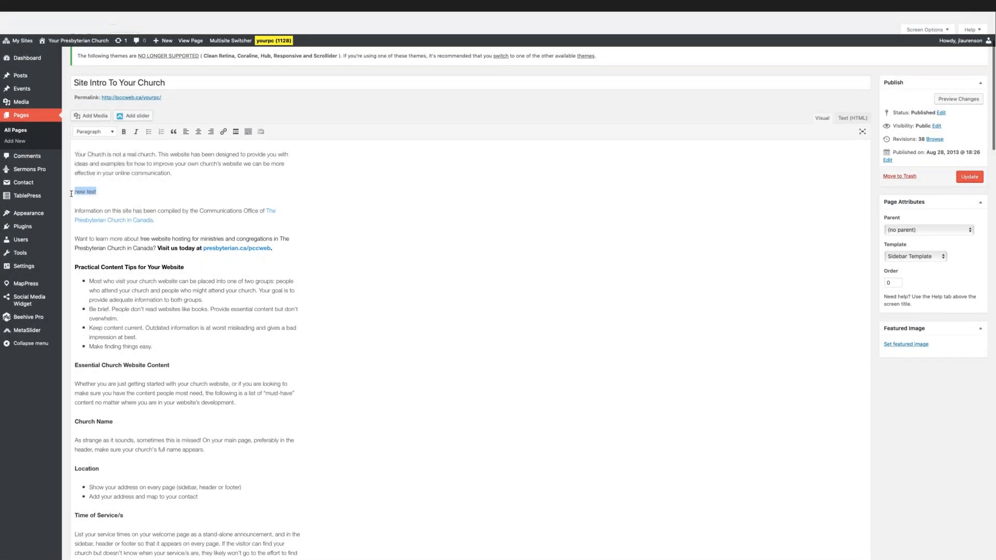
{"action": "left_click", "coordinate": [113, 133]}
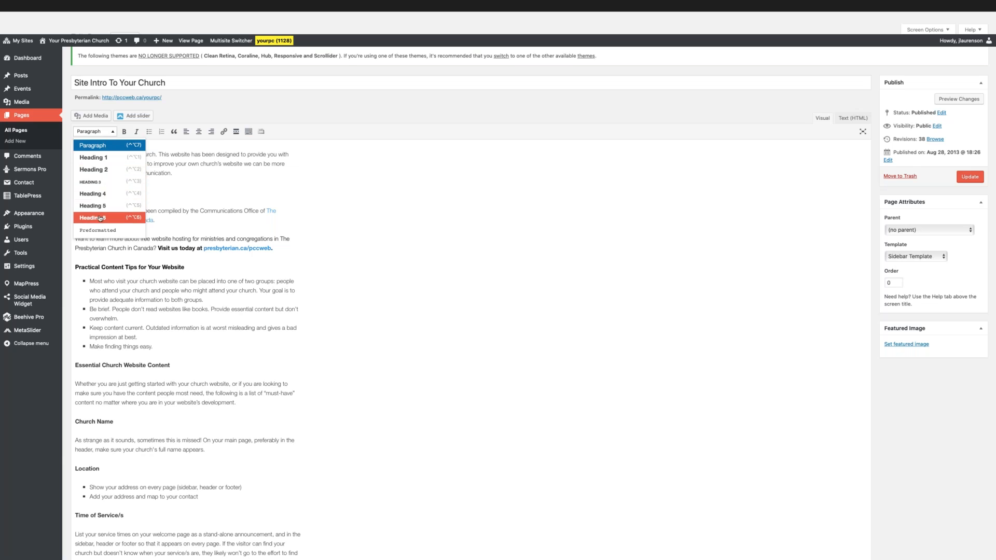
{"action": "left_click", "coordinate": [103, 158]}
{"action": "left_click", "coordinate": [113, 189]}
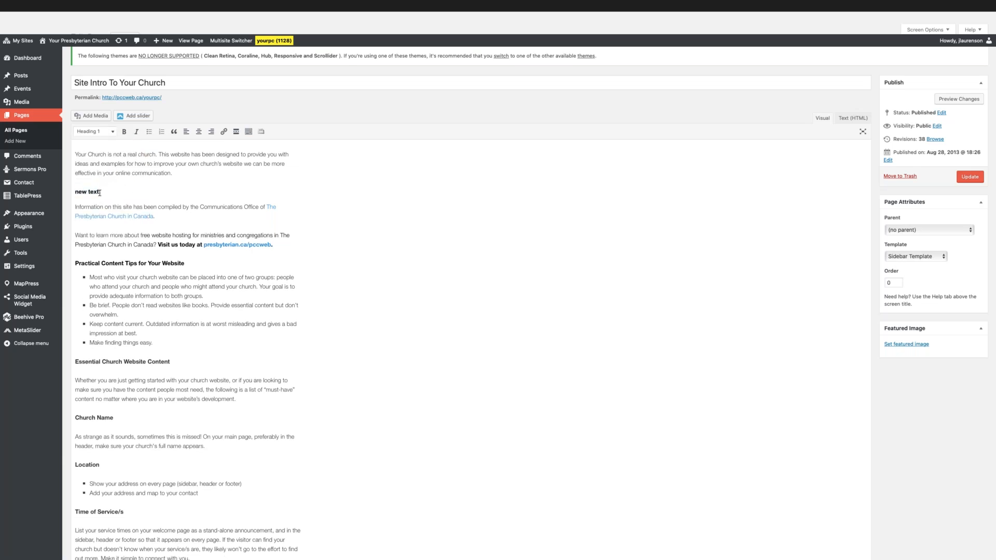
{"action": "key", "text": "shift+Home"}
{"action": "left_click", "coordinate": [114, 134]}
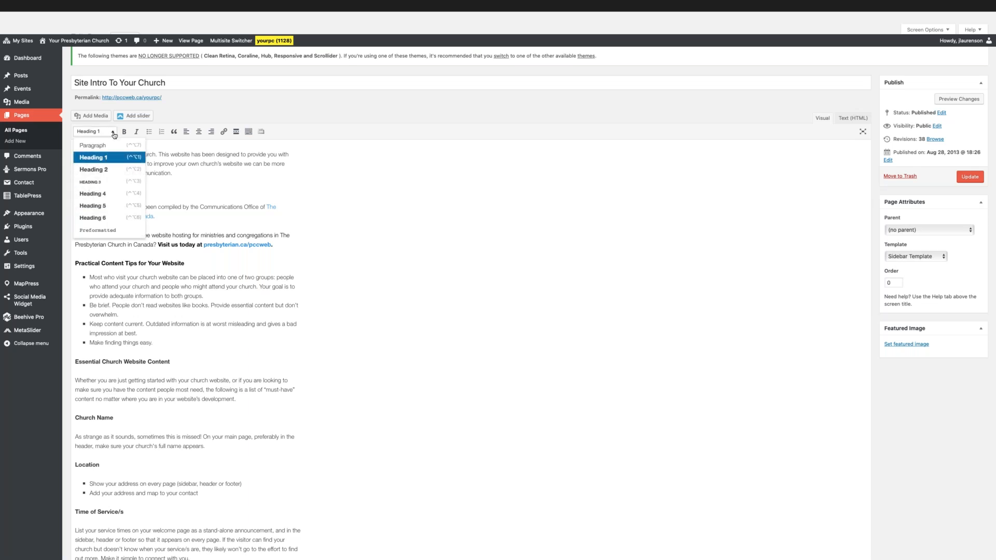
{"action": "left_click", "coordinate": [104, 169]}
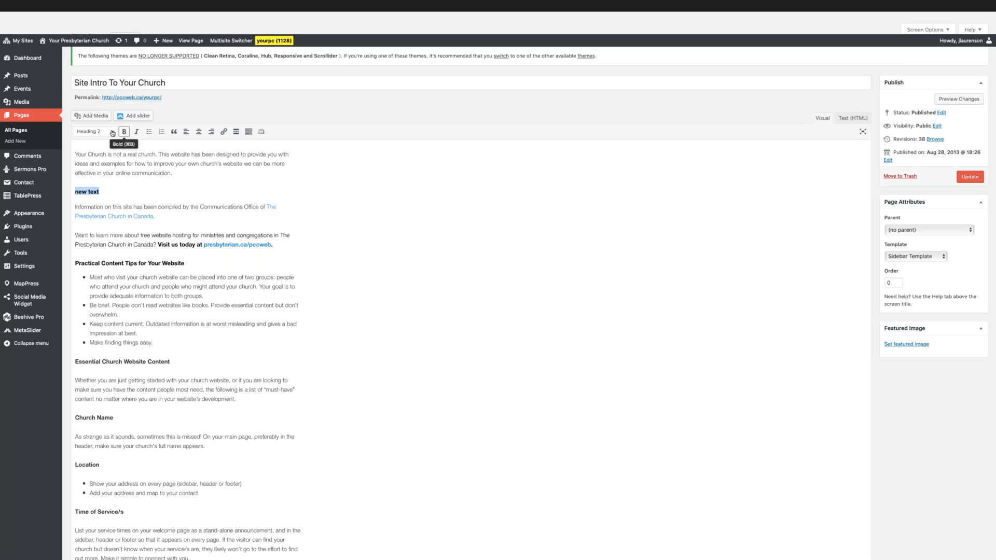
{"action": "left_click", "coordinate": [104, 192]}
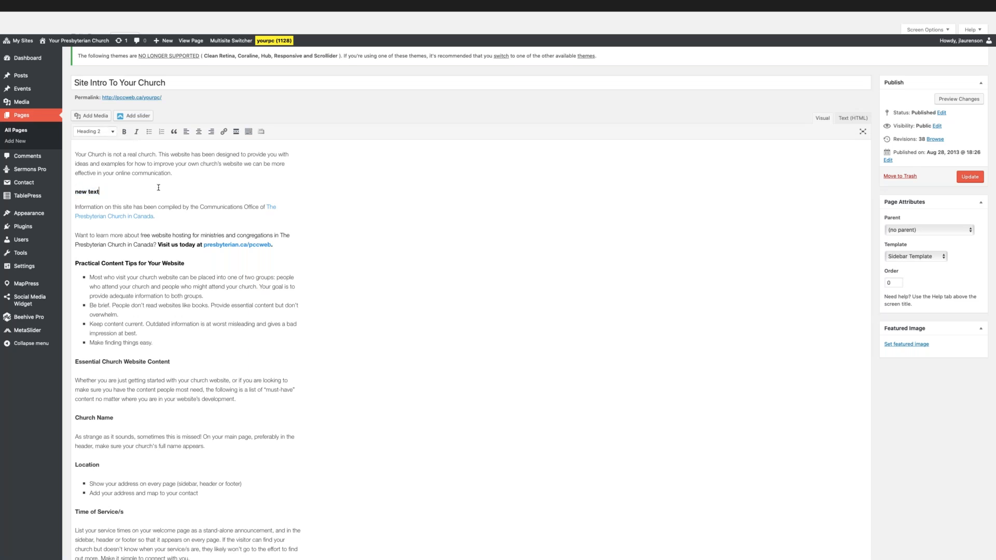
Try centre and right alignment on the "new text" heading, and align it left again.
{"action": "left_click_drag", "start_coordinate": [111, 189], "coordinate": [68, 193]}
{"action": "left_click", "coordinate": [199, 132]}
{"action": "left_click", "coordinate": [211, 132]}
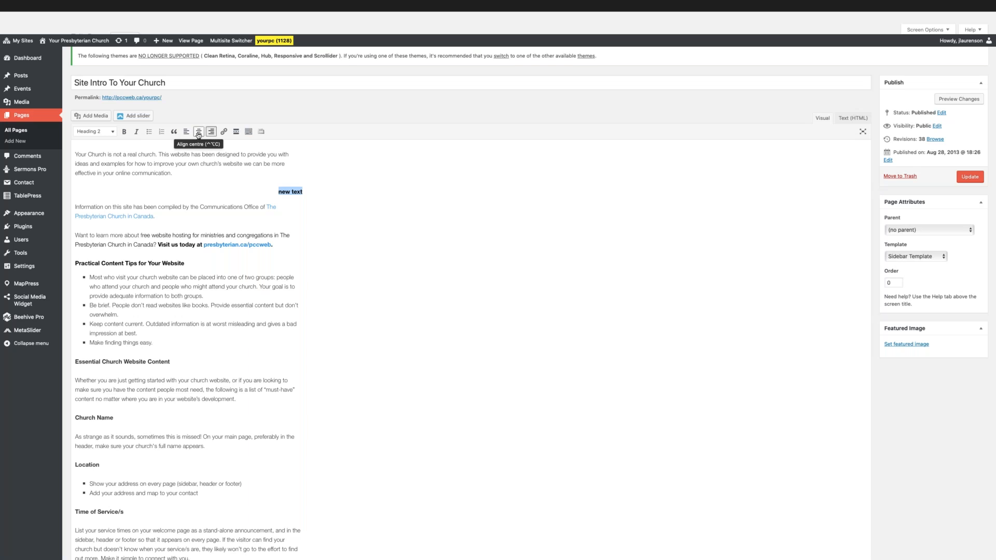
{"action": "left_click", "coordinate": [188, 134]}
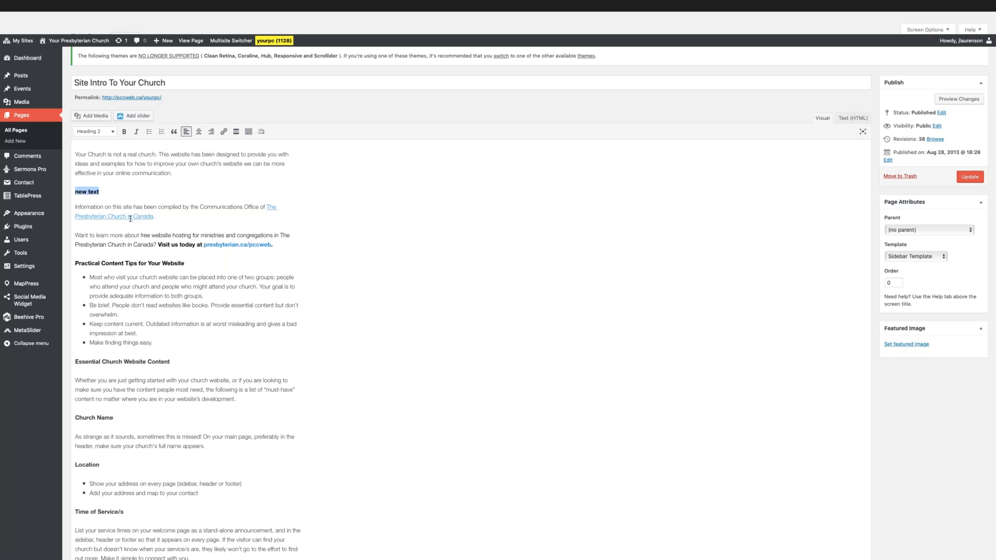
{"action": "left_click", "coordinate": [225, 133]}
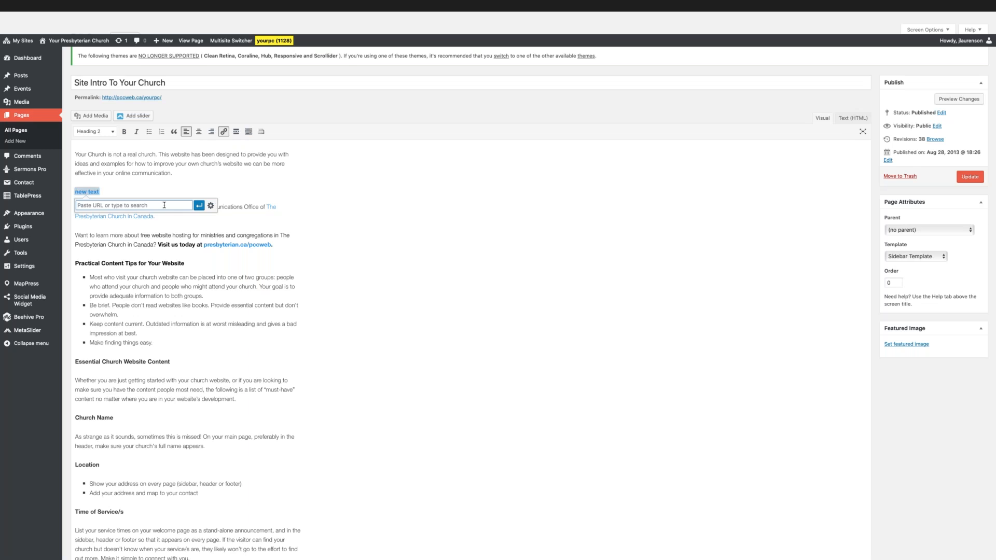
{"action": "type", "text": "http://google.ca"}
{"action": "left_click", "coordinate": [210, 206]}
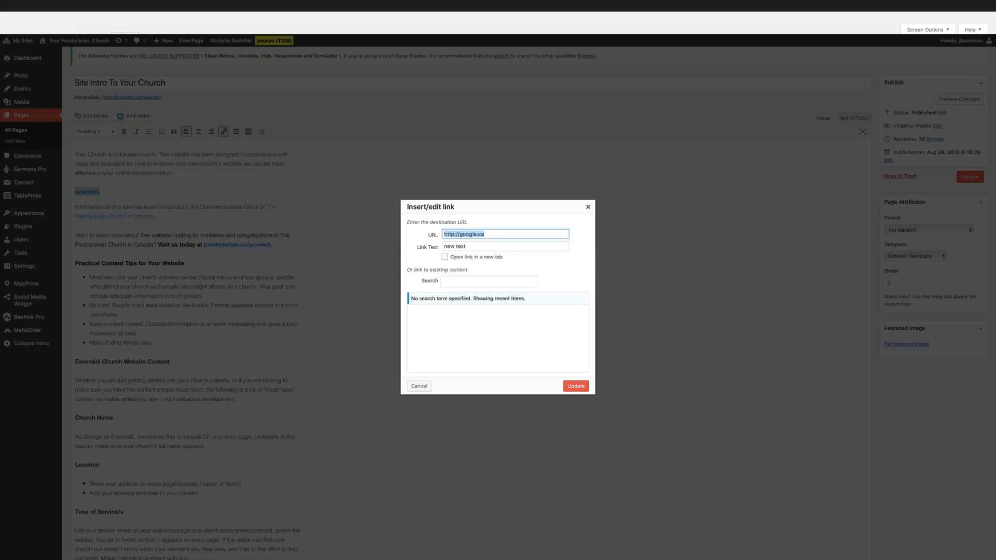
{"action": "left_click", "coordinate": [444, 257]}
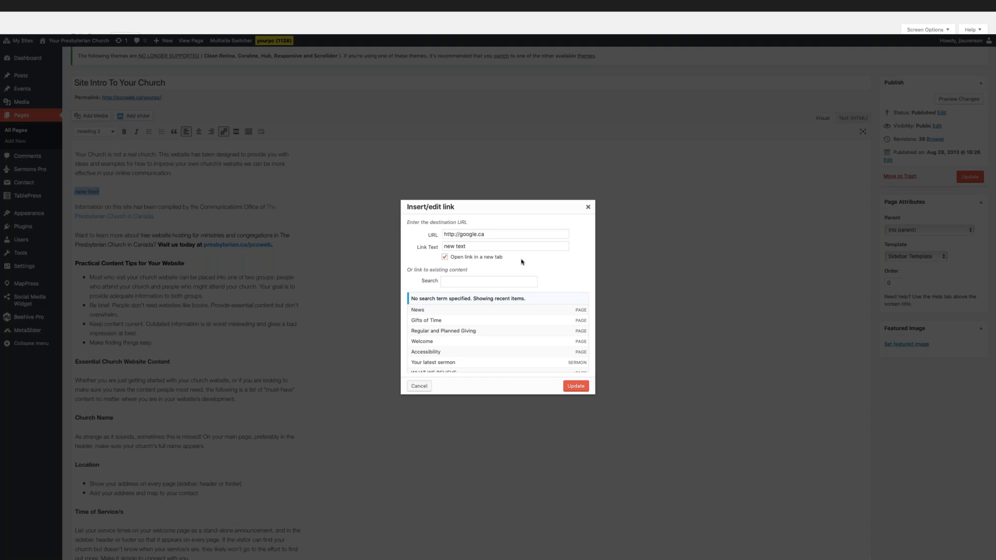
{"action": "left_click", "coordinate": [589, 209]}
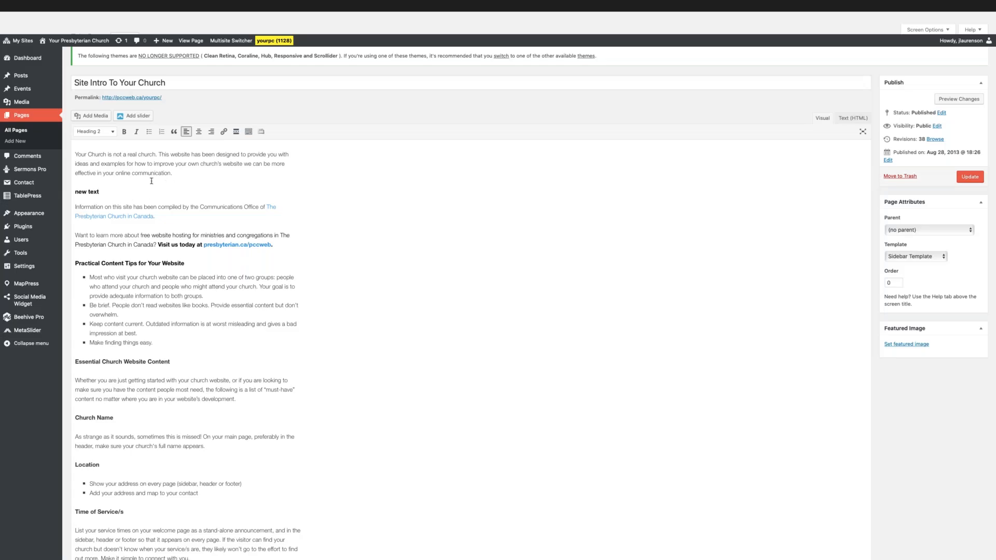
Delete the "new text" heading and its empty line below the opening paragraph.
{"action": "left_click_drag", "start_coordinate": [99, 191], "coordinate": [66, 191]}
{"action": "key", "text": "BackSpace"}
{"action": "key", "text": "BackSpace"}
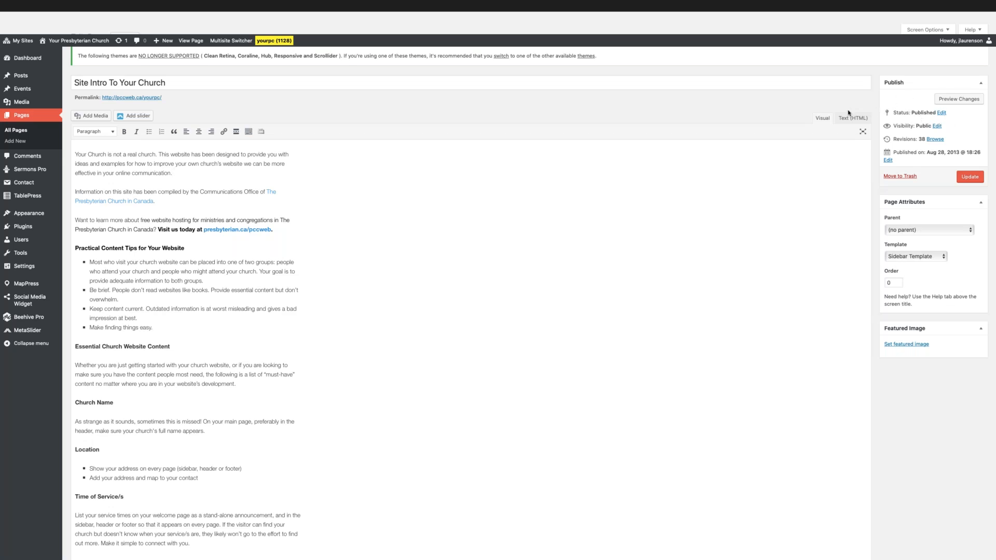
Examine the page's status, visibility and publish date options, cancelling each without changes.
{"action": "left_click", "coordinate": [942, 112]}
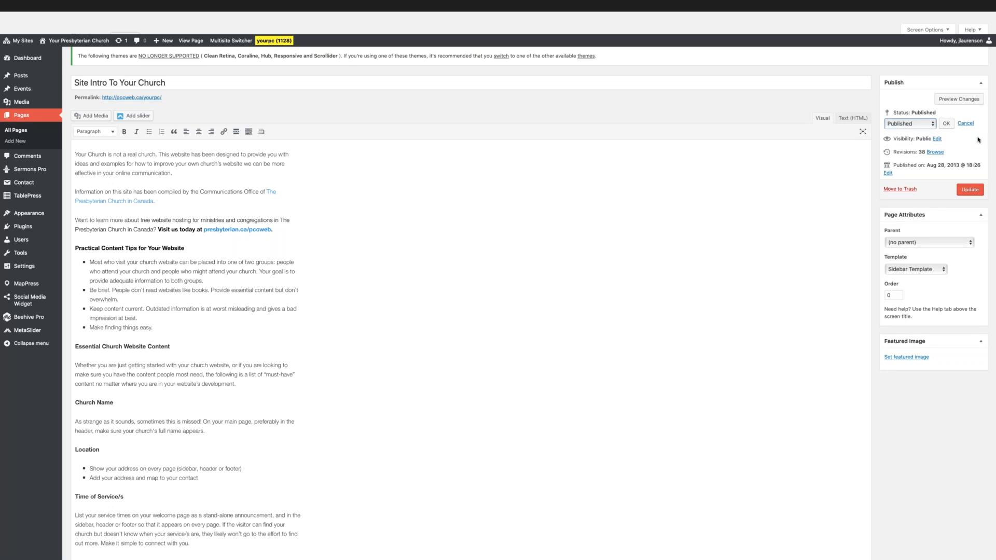
{"action": "left_click", "coordinate": [967, 123]}
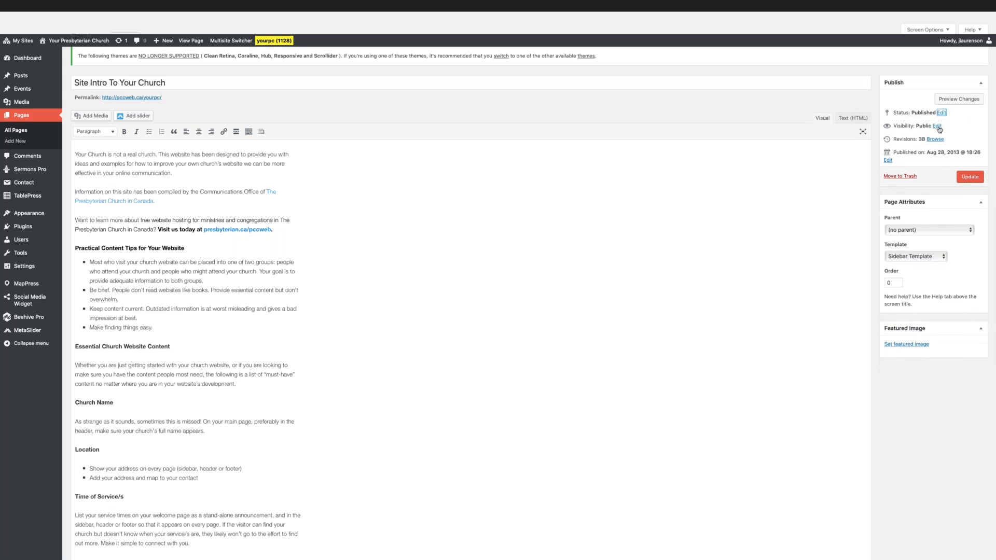
{"action": "left_click", "coordinate": [937, 126]}
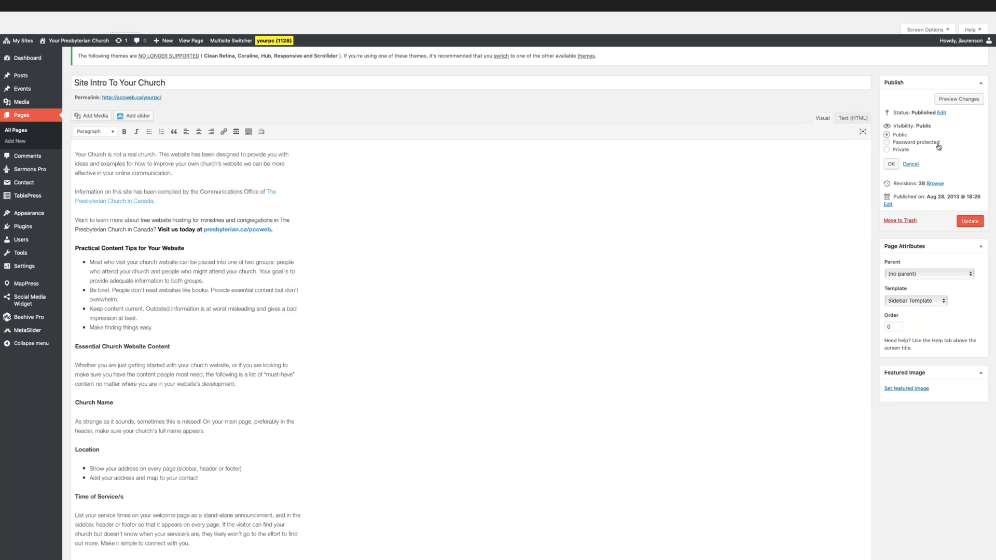
{"action": "left_click", "coordinate": [912, 165]}
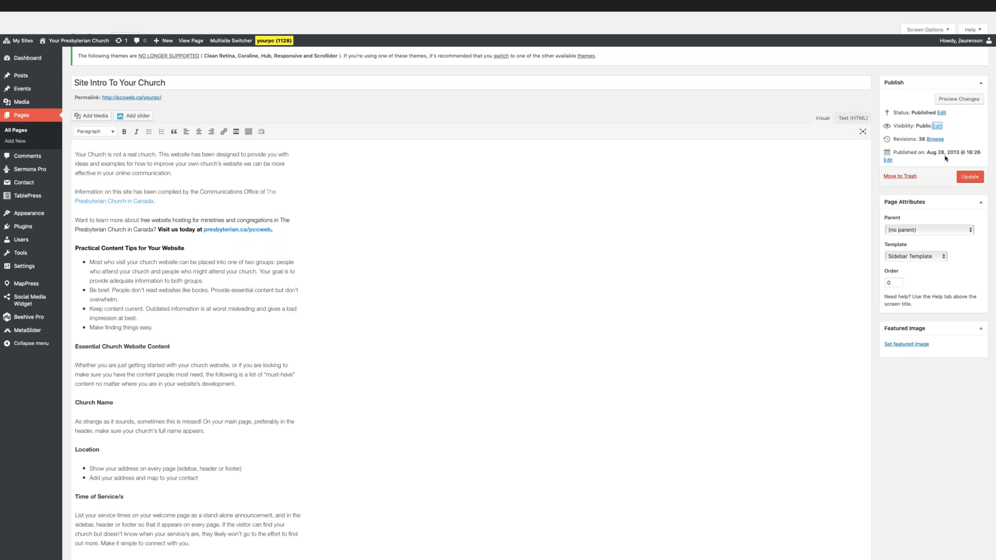
{"action": "left_click", "coordinate": [888, 161]}
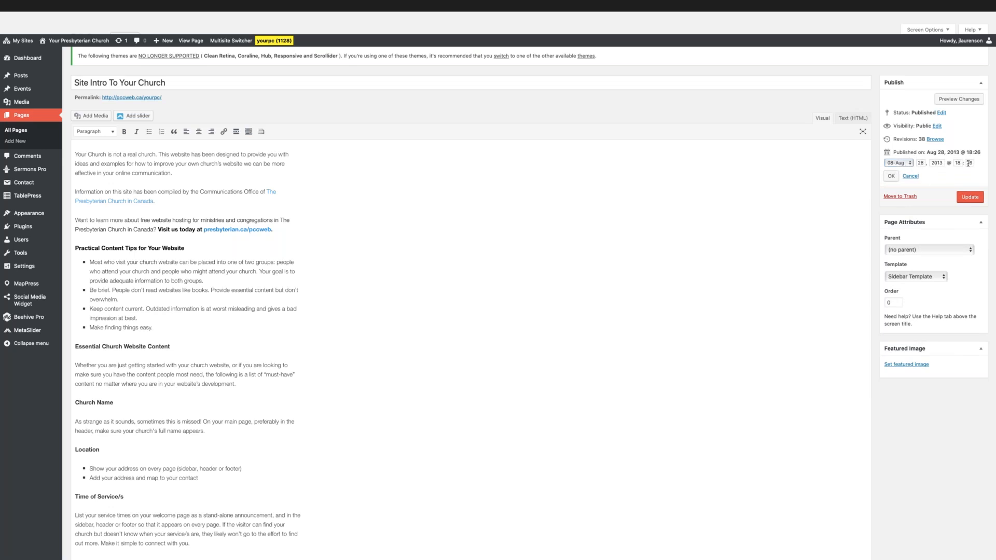
{"action": "left_click", "coordinate": [914, 177]}
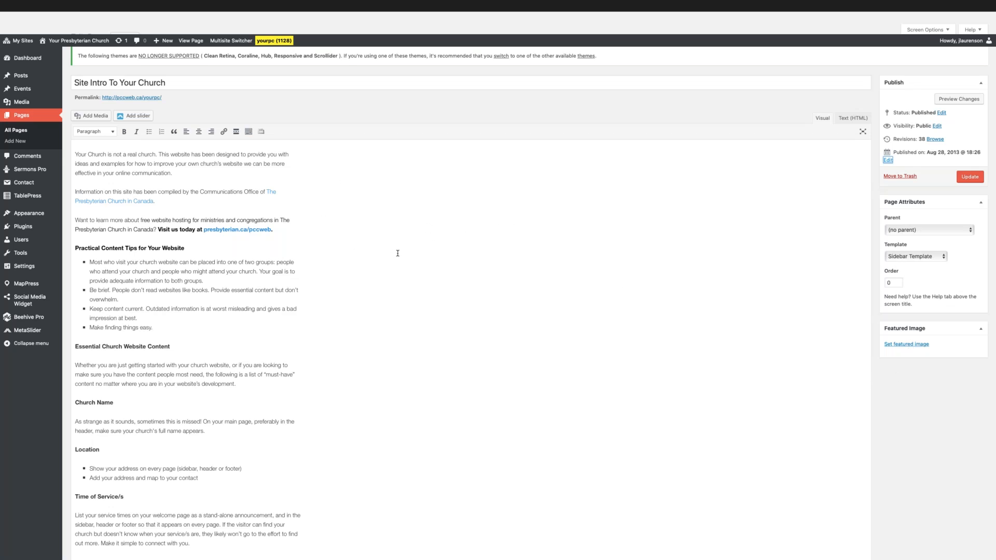
Place the insertion point before the opening paragraph and select the burning bush logo from the existing media files.
{"action": "left_click", "coordinate": [76, 154]}
{"action": "left_click", "coordinate": [100, 119]}
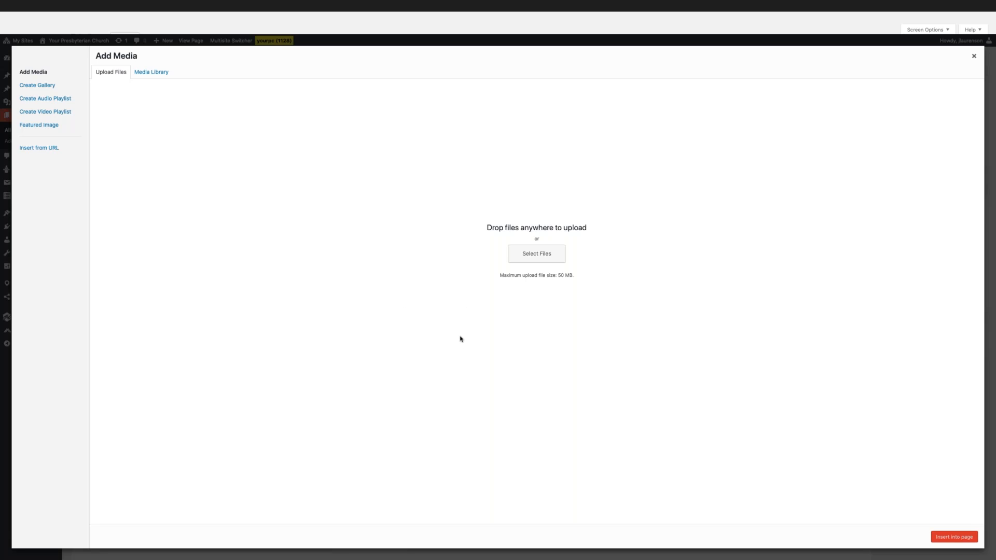
{"action": "left_click", "coordinate": [154, 74]}
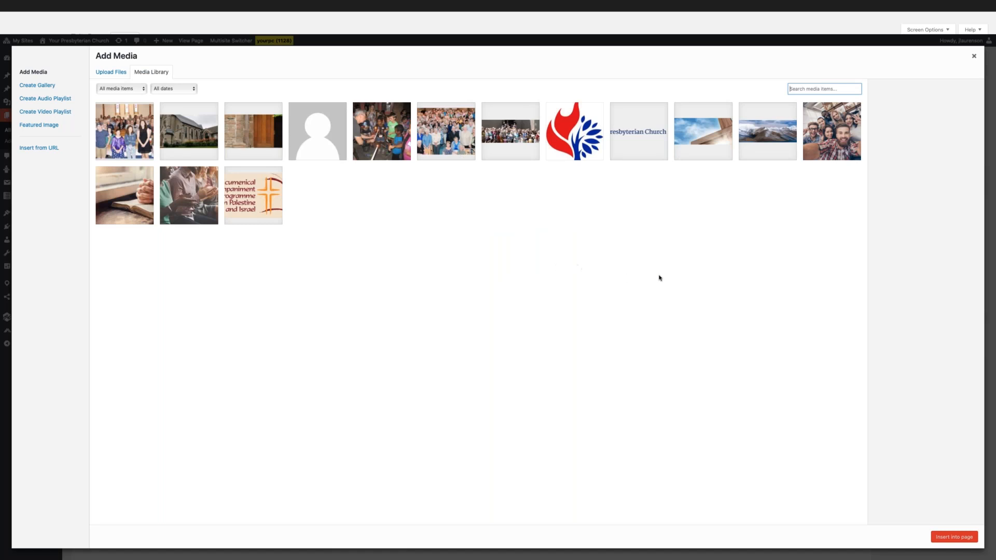
{"action": "left_click", "coordinate": [578, 137]}
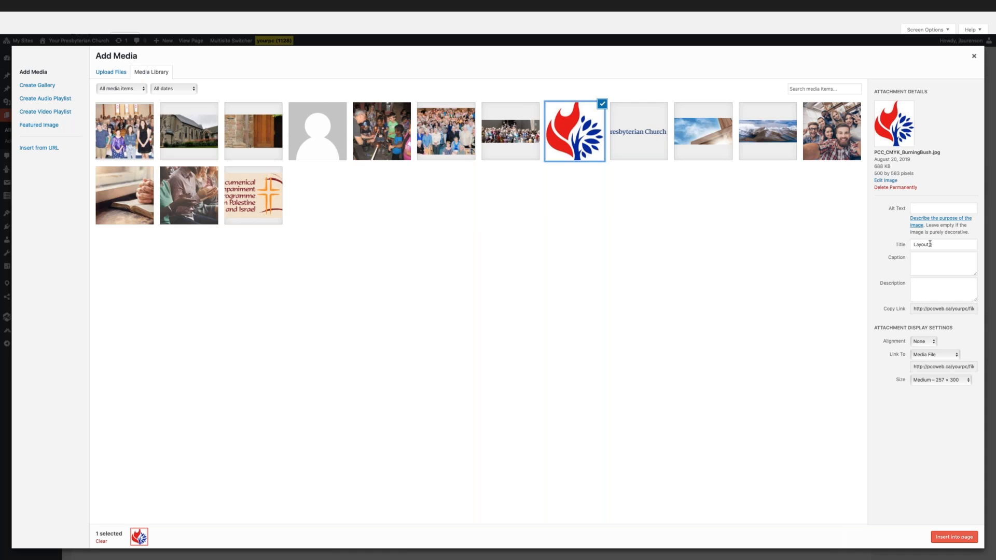
Set the logo's alt text and title to "Presbyterian church logo", and select its file link.
{"action": "left_click", "coordinate": [925, 208]}
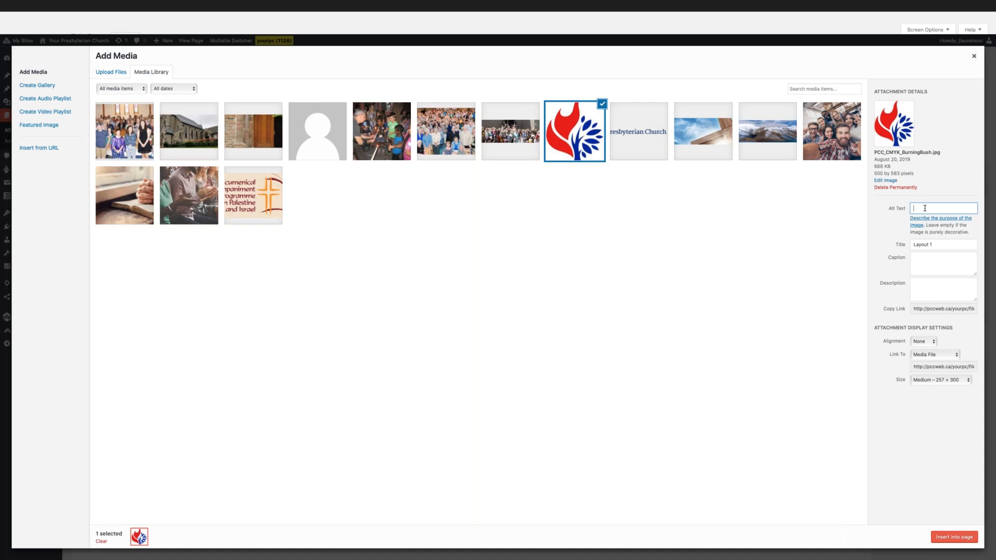
{"action": "type", "text": "resbyterian church logo"}
{"action": "key", "text": "super+a"}
{"action": "key", "text": "super+c"}
{"action": "left_click", "coordinate": [944, 245]}
{"action": "key", "text": "super+a"}
{"action": "key", "text": "super+v"}
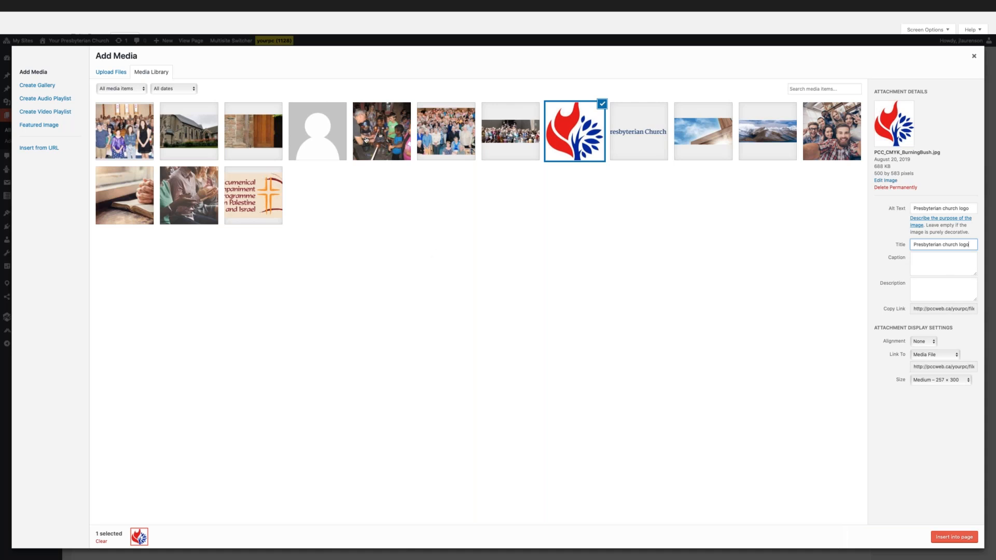
{"action": "left_click", "coordinate": [929, 263]}
{"action": "left_click", "coordinate": [915, 310]}
{"action": "left_click_drag", "start_coordinate": [915, 310], "coordinate": [973, 309]}
{"action": "left_click", "coordinate": [973, 309]}
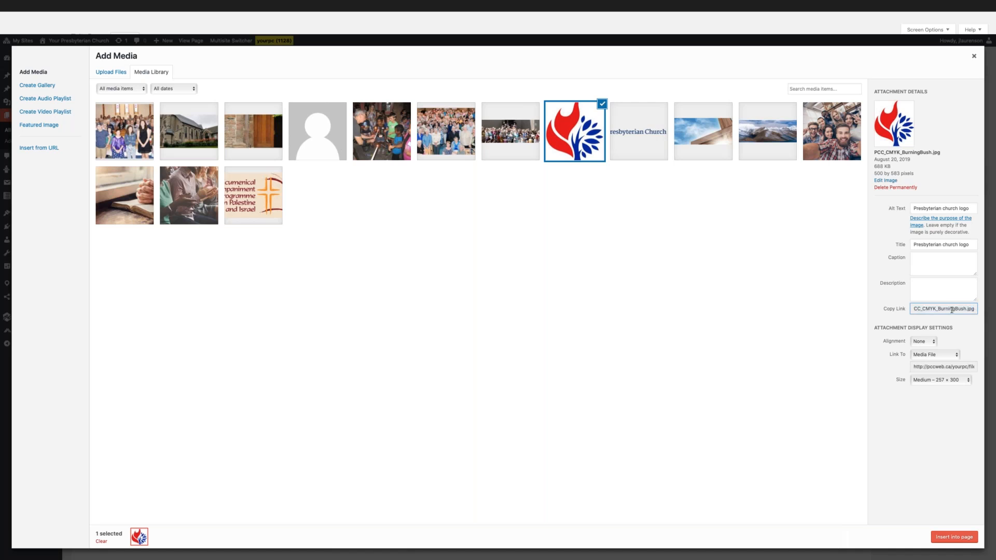
Set the logo's alignment to Right and insert it into the page at Medium size.
{"action": "left_click", "coordinate": [919, 342]}
{"action": "left_click", "coordinate": [922, 338]}
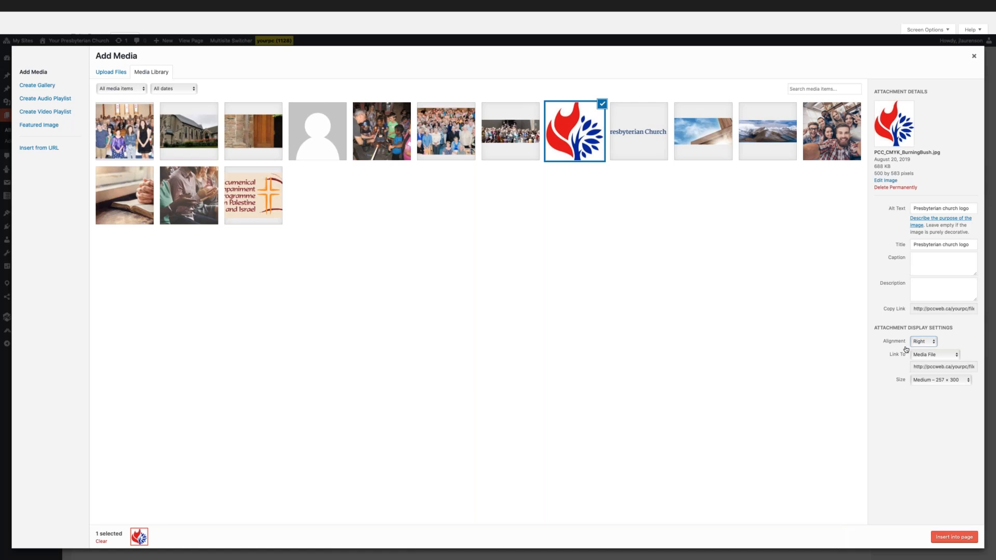
{"action": "left_click", "coordinate": [943, 357]}
{"action": "left_click", "coordinate": [969, 381]}
{"action": "left_click", "coordinate": [951, 539]}
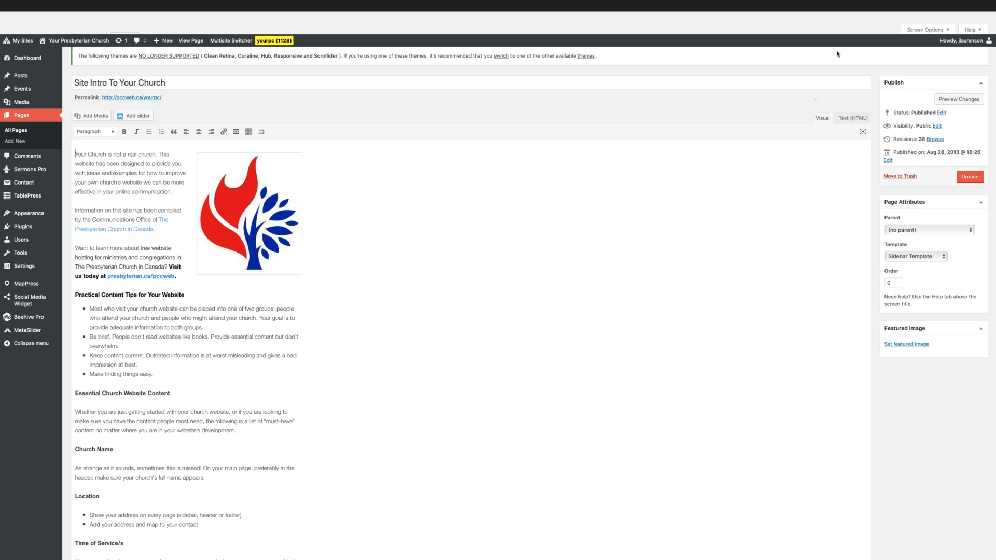
Update the page and reload the live Site Intro To Your Church page to check the inserted logo.
{"action": "left_click", "coordinate": [853, 32]}
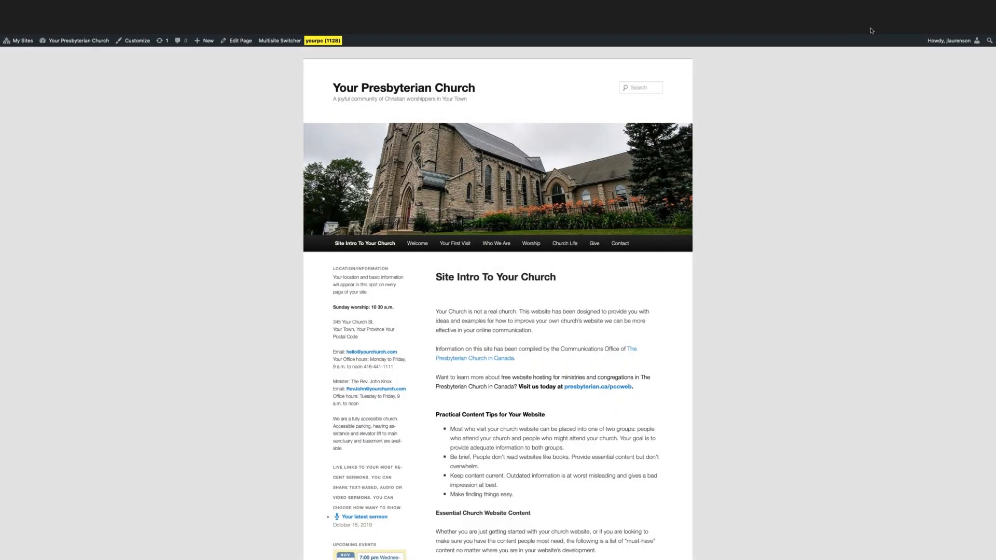
{"action": "left_click", "coordinate": [933, 32]}
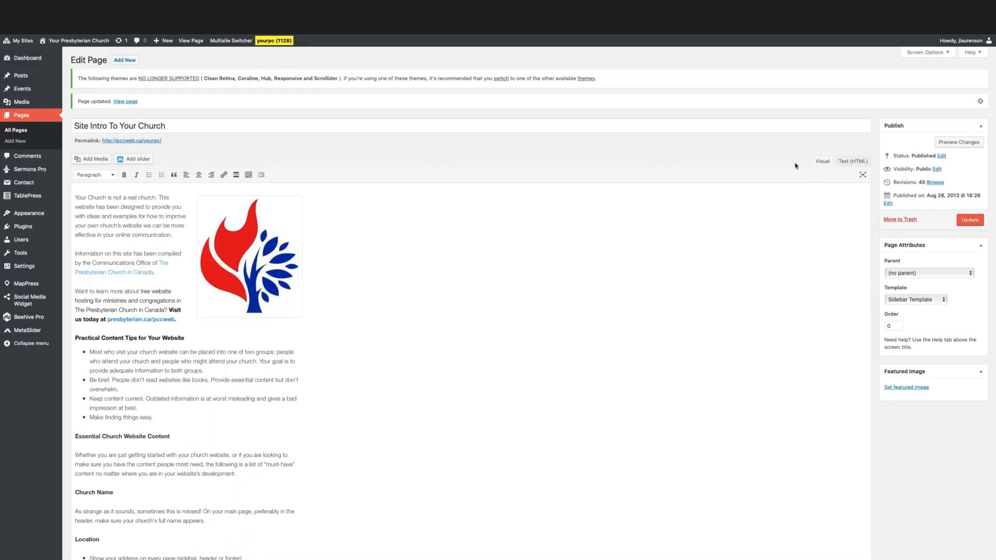
{"action": "left_click", "coordinate": [856, 31]}
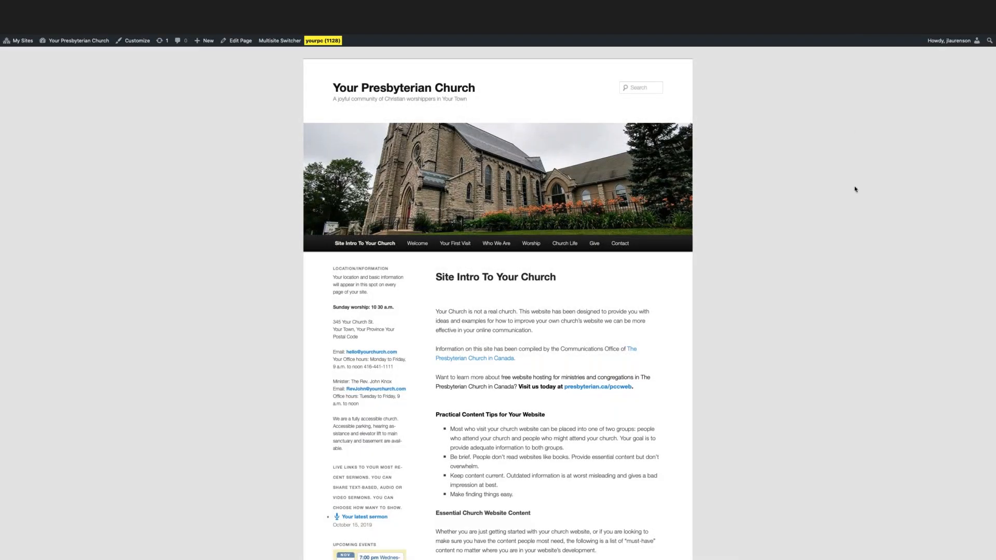
{"action": "key", "text": "super+r"}
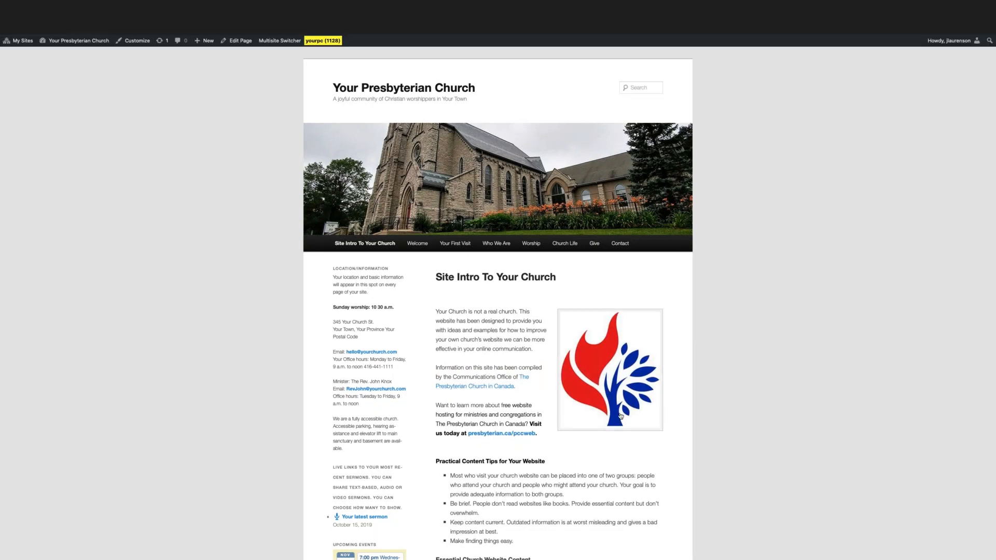
{"action": "scroll", "coordinate": [810, 330], "scroll_direction": "down", "scroll_amount": 2}
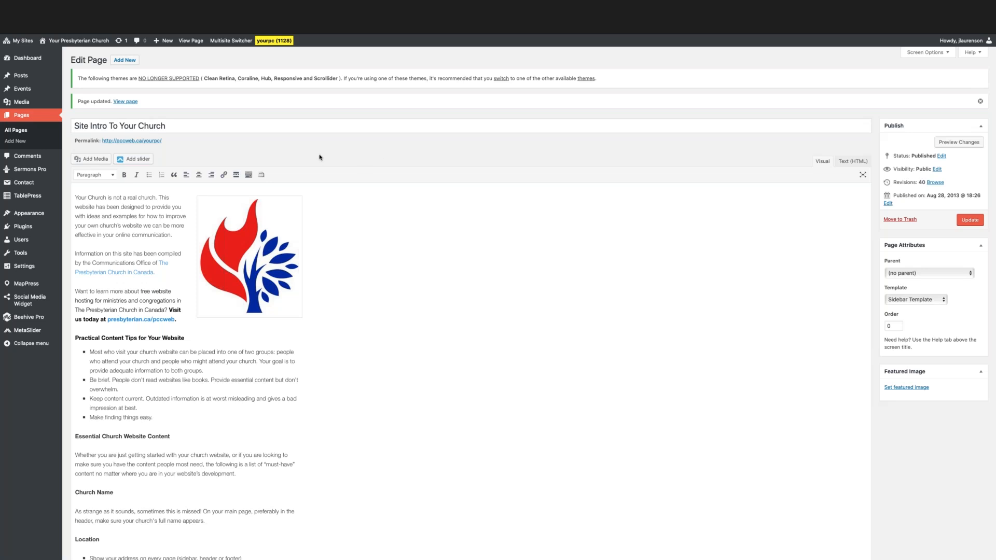
Go from the page editor to the site's Media Library.
{"action": "mouse_move", "coordinate": [19, 104]}
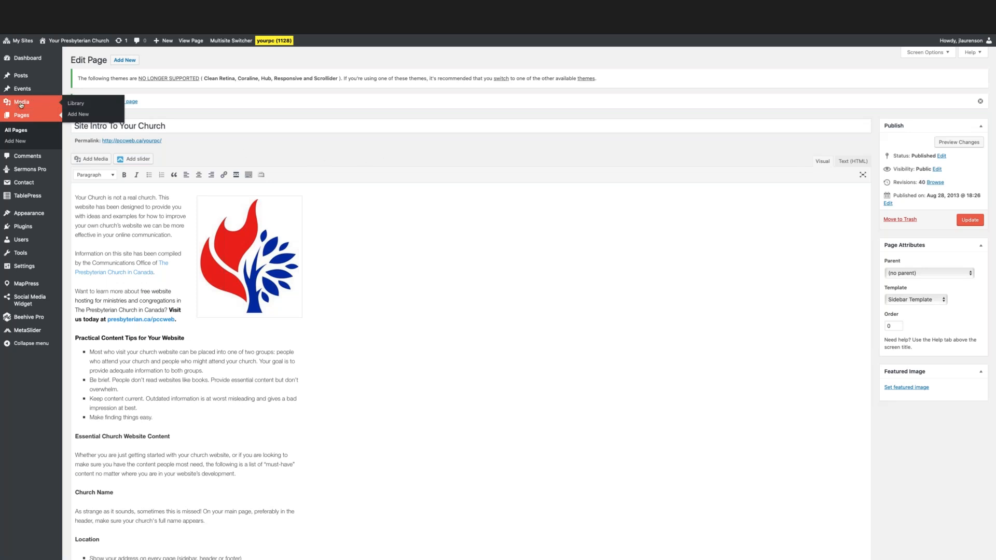
{"action": "left_click", "coordinate": [75, 106]}
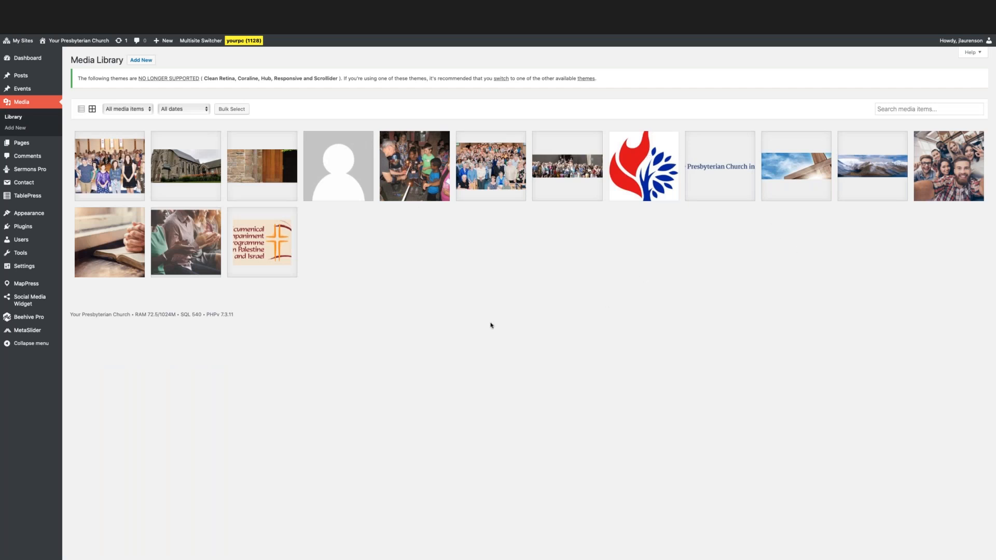
Open the file upload area of the Media Library.
{"action": "left_click", "coordinate": [143, 61]}
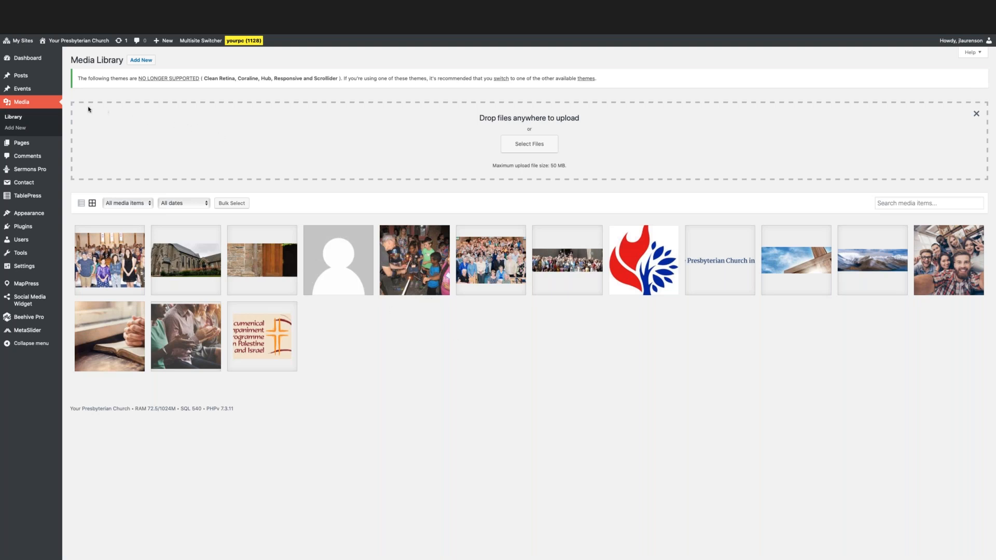
Go to the site's Posts list and start a new post.
{"action": "mouse_move", "coordinate": [25, 76]}
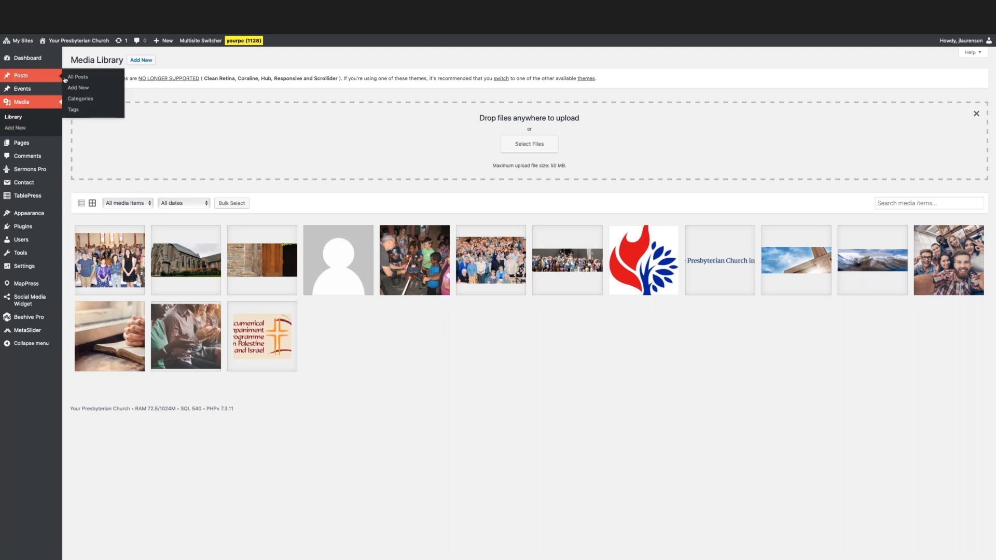
{"action": "left_click", "coordinate": [66, 78]}
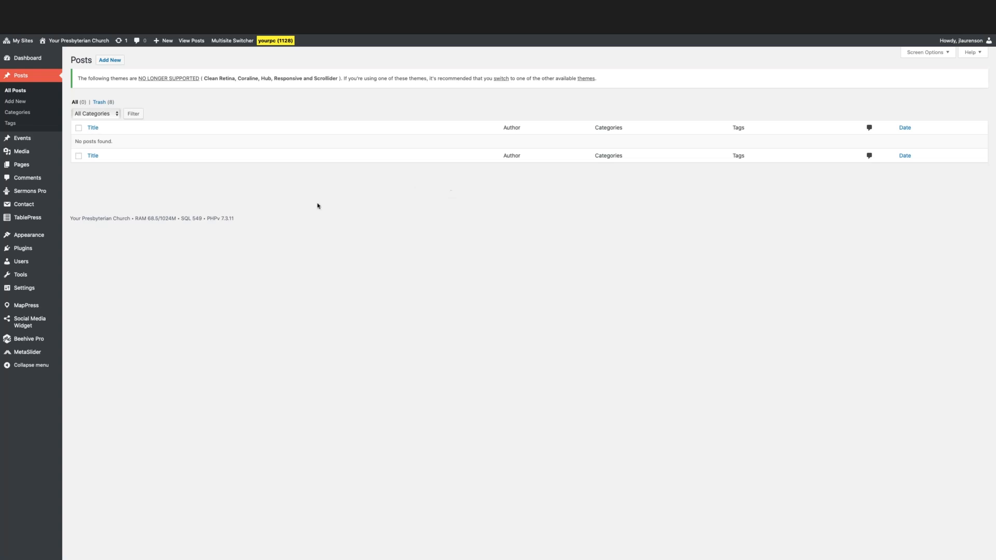
{"action": "left_click", "coordinate": [109, 61]}
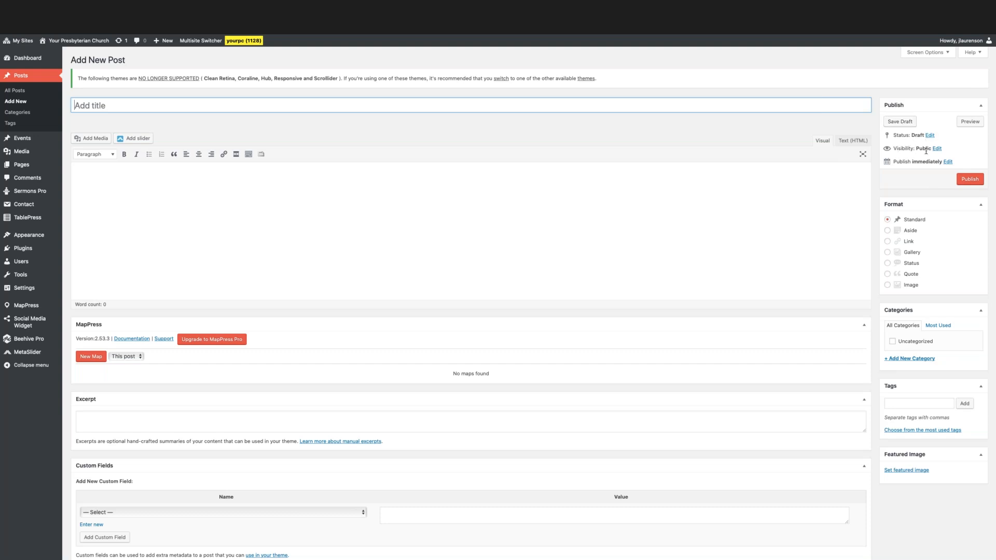
Check the new post's publish date options without changing them, and look over the remaining fields of the post editor.
{"action": "left_click", "coordinate": [947, 162]}
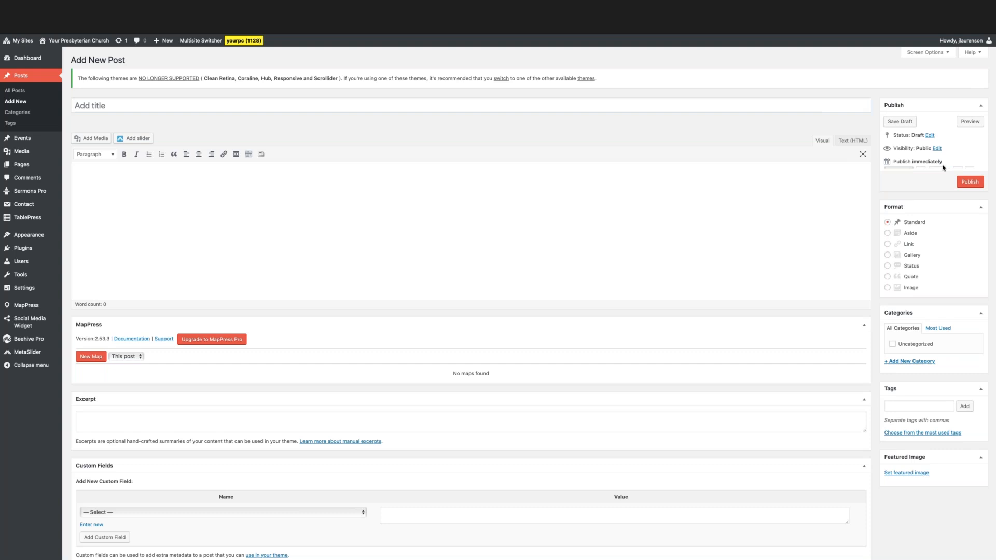
{"action": "left_click", "coordinate": [913, 188]}
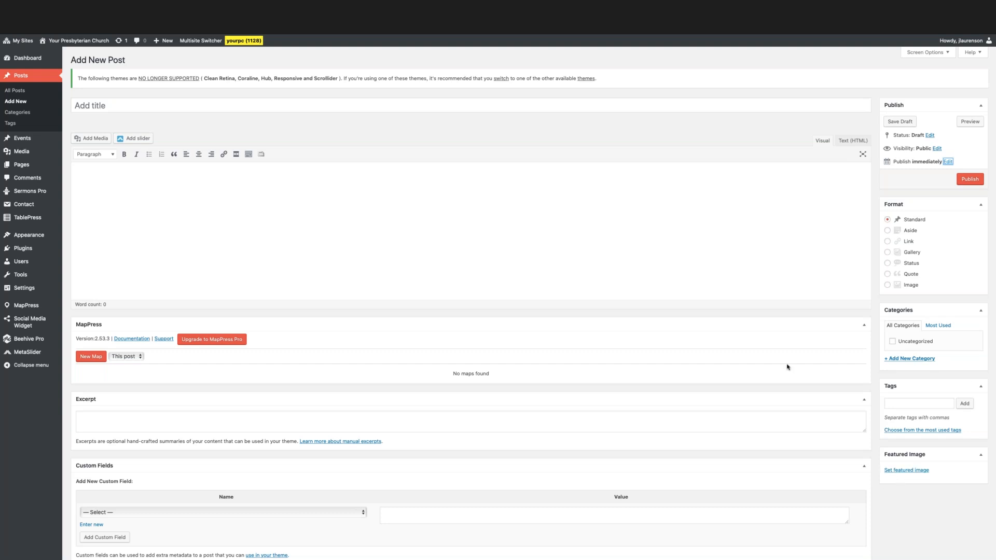
{"action": "scroll", "coordinate": [574, 311], "scroll_direction": "down", "scroll_amount": 4}
{"action": "scroll", "coordinate": [578, 316], "scroll_direction": "up", "scroll_amount": 2}
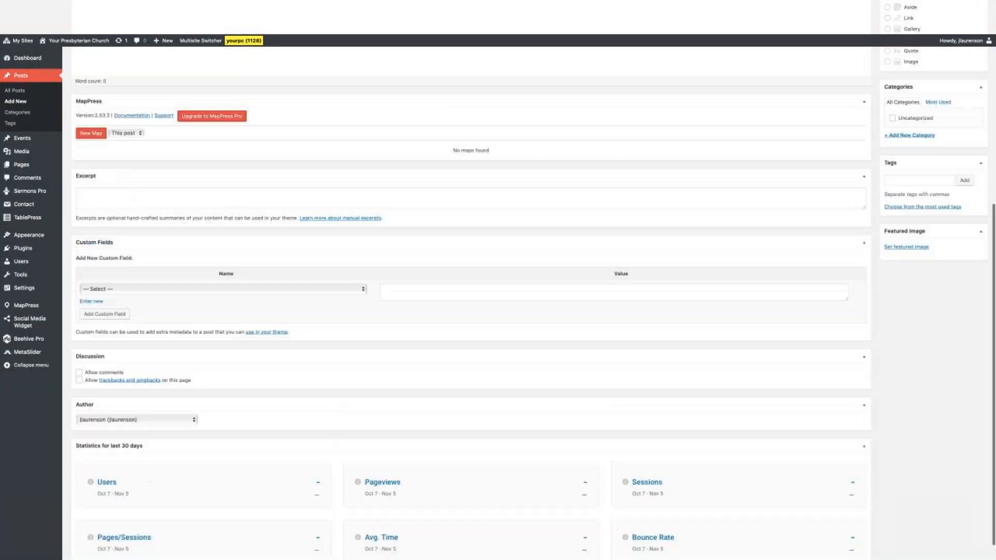
{"action": "scroll", "coordinate": [580, 317], "scroll_direction": "down", "scroll_amount": 4}
{"action": "scroll", "coordinate": [466, 254], "scroll_direction": "up", "scroll_amount": 6}
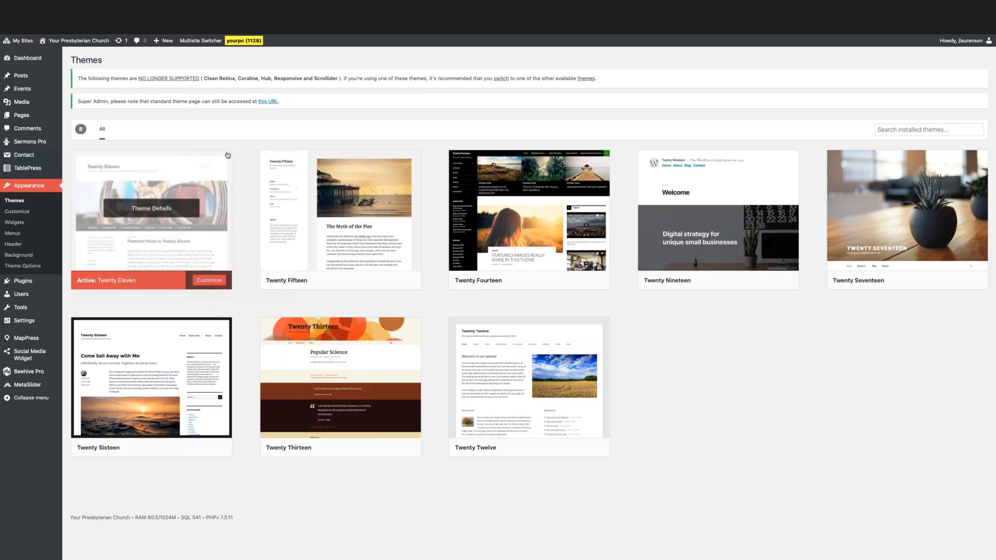
View the Twenty Seventeen theme in a live preview from the Themes page, and close the preview without activating it.
{"action": "mouse_move", "coordinate": [693, 208]}
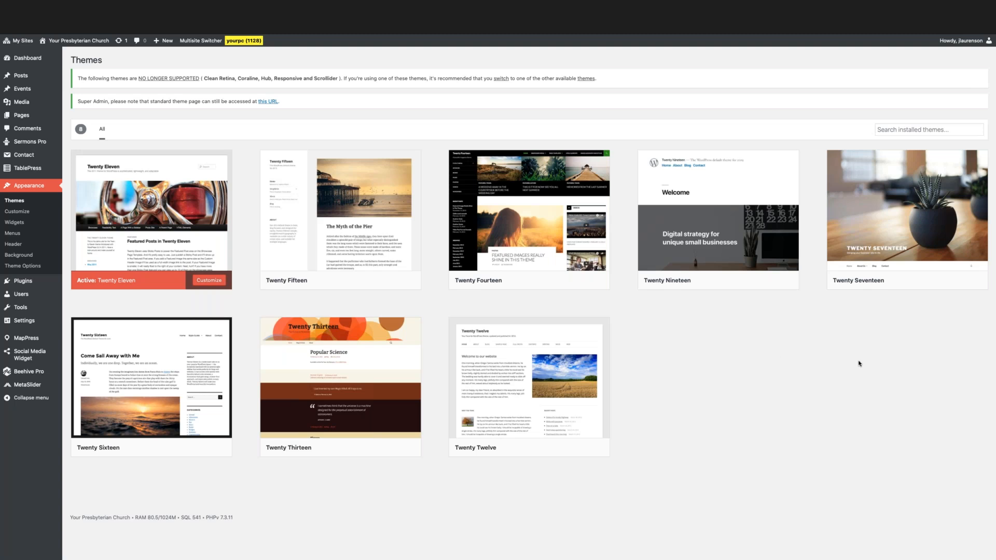
{"action": "mouse_move", "coordinate": [871, 229]}
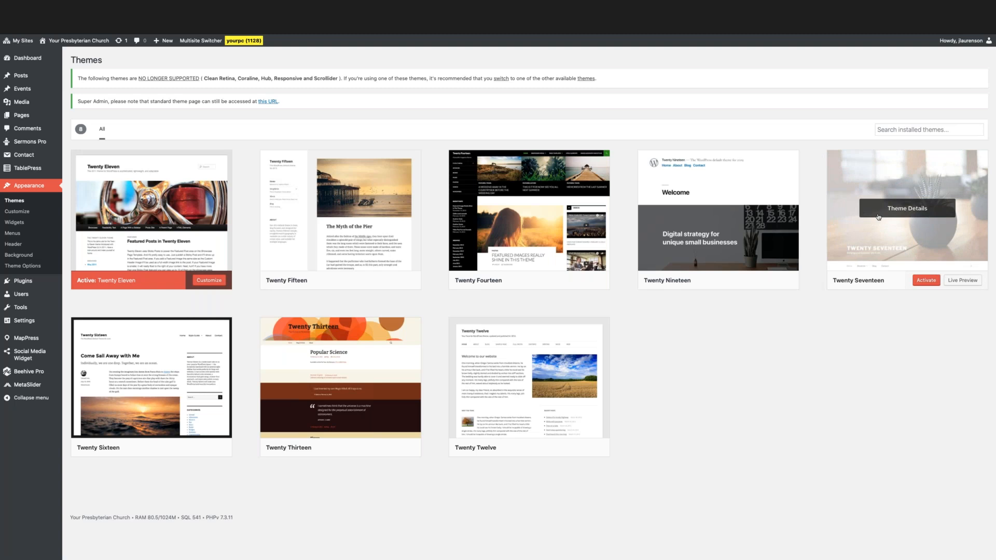
{"action": "left_click", "coordinate": [963, 285]}
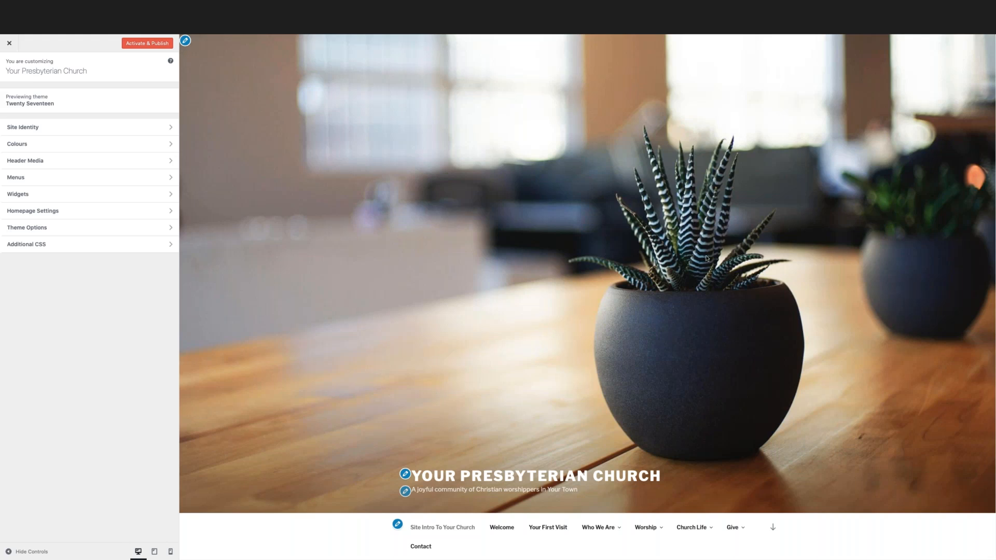
{"action": "scroll", "coordinate": [706, 259], "scroll_direction": "down", "scroll_amount": 2}
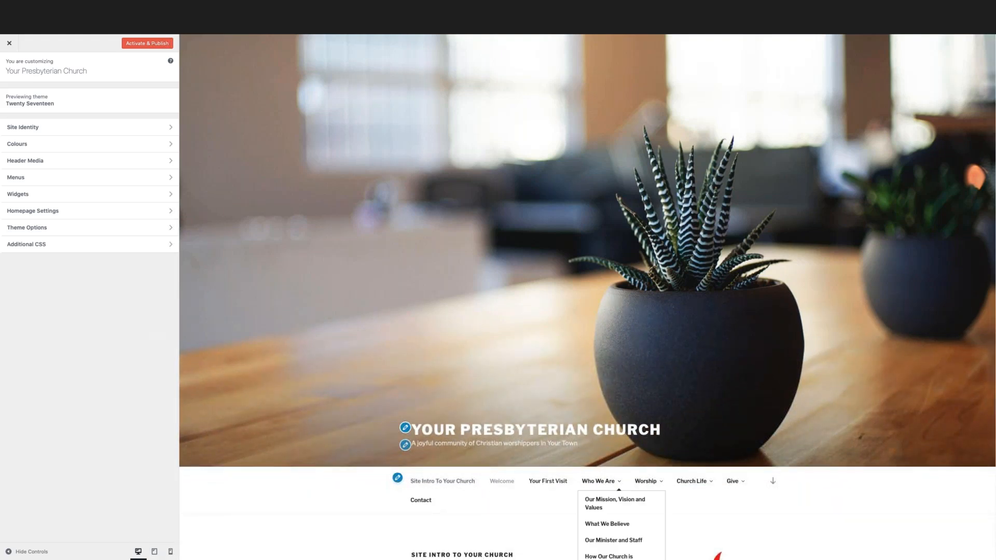
{"action": "scroll", "coordinate": [629, 275], "scroll_direction": "up", "scroll_amount": 2}
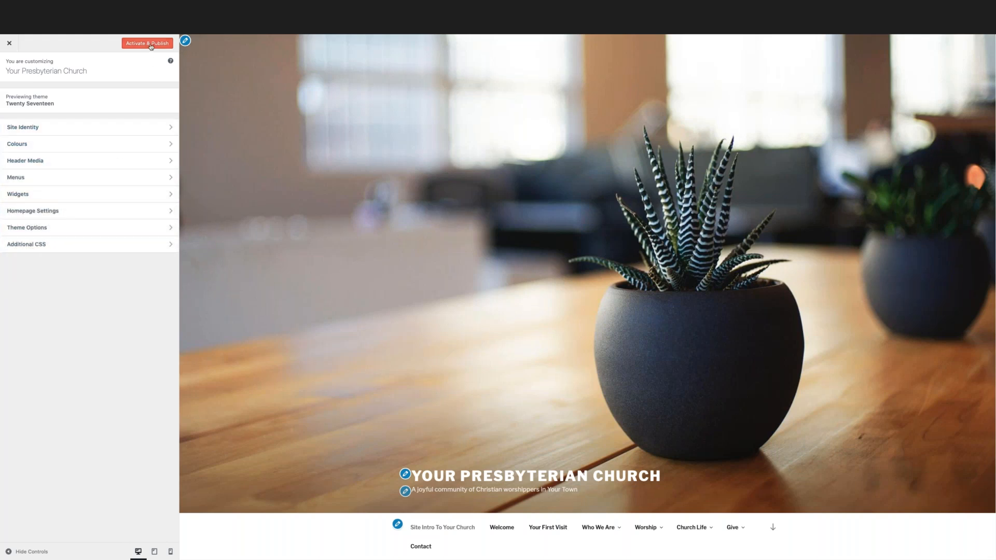
{"action": "left_click", "coordinate": [9, 45]}
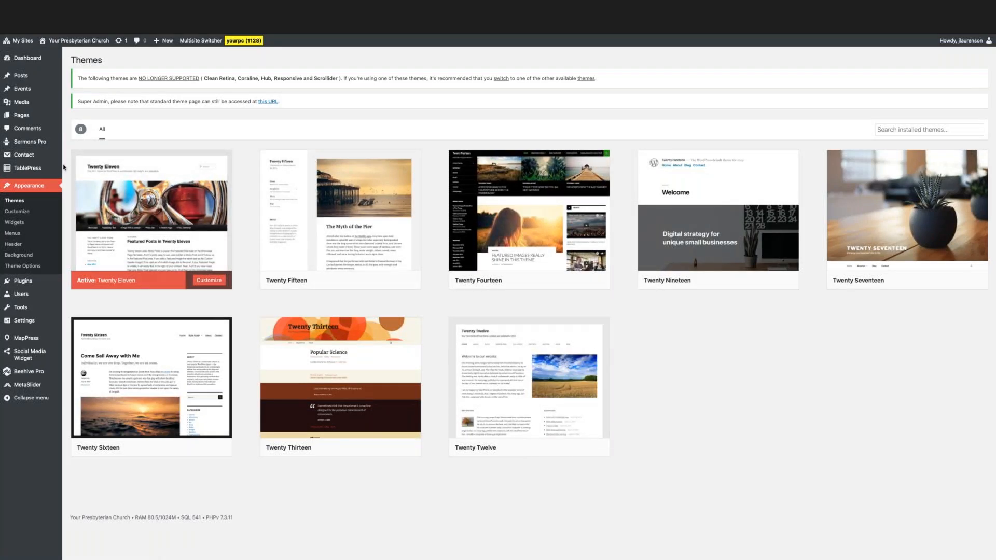
Review the active theme's Site Identity settings in the customizer, switching the Display Site Title and Tagline option off and on again.
{"action": "left_click", "coordinate": [21, 216]}
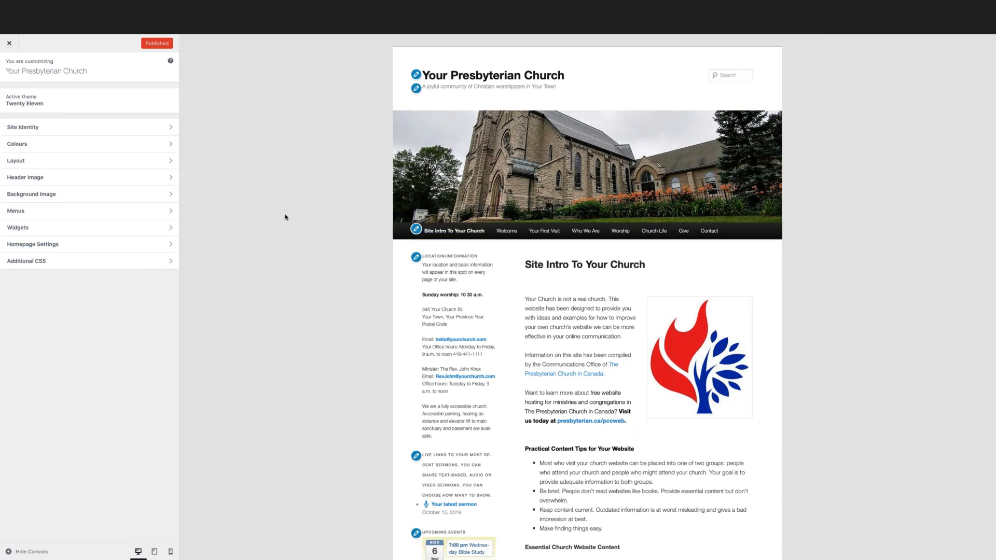
{"action": "left_click", "coordinate": [44, 130]}
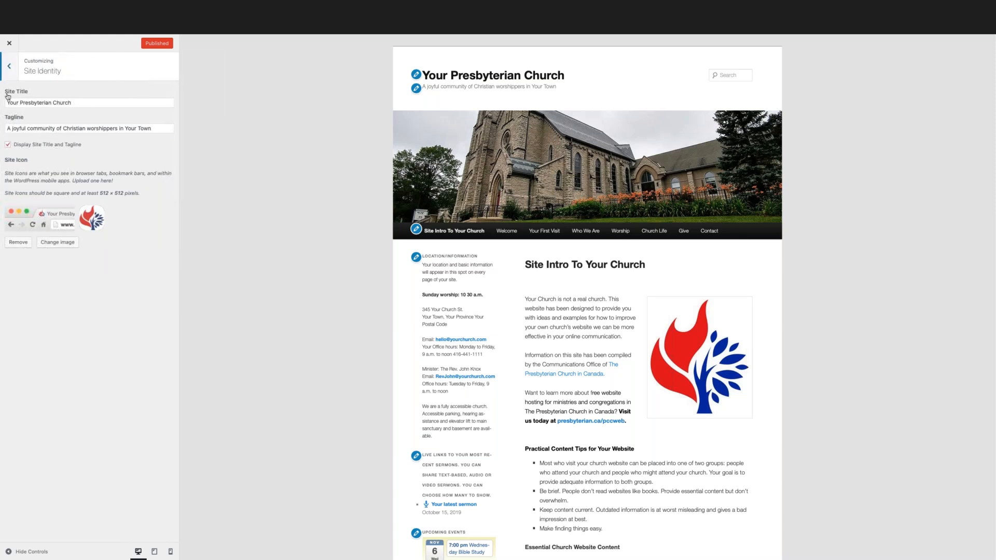
{"action": "left_click_drag", "start_coordinate": [80, 103], "coordinate": [7, 103]}
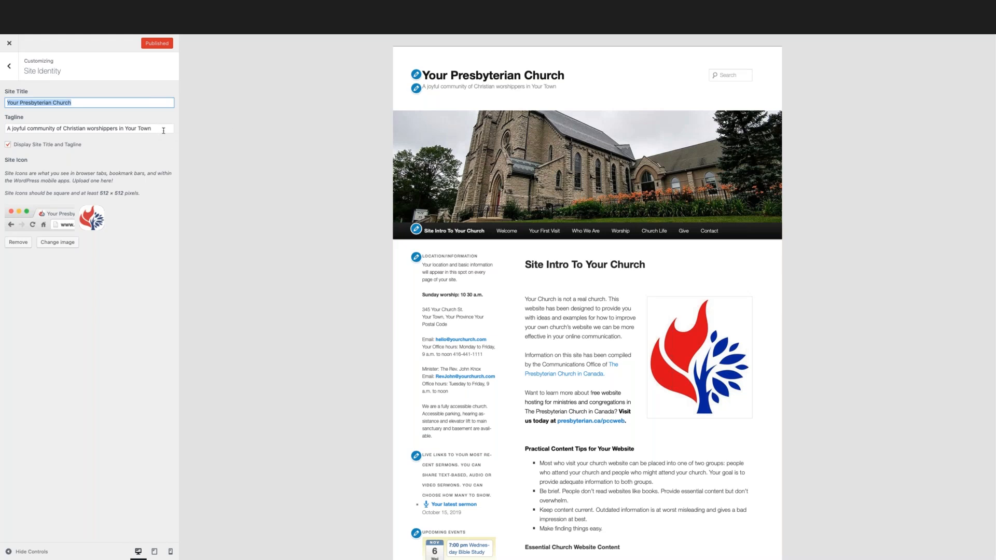
{"action": "left_click", "coordinate": [9, 146]}
{"action": "left_click", "coordinate": [8, 145]}
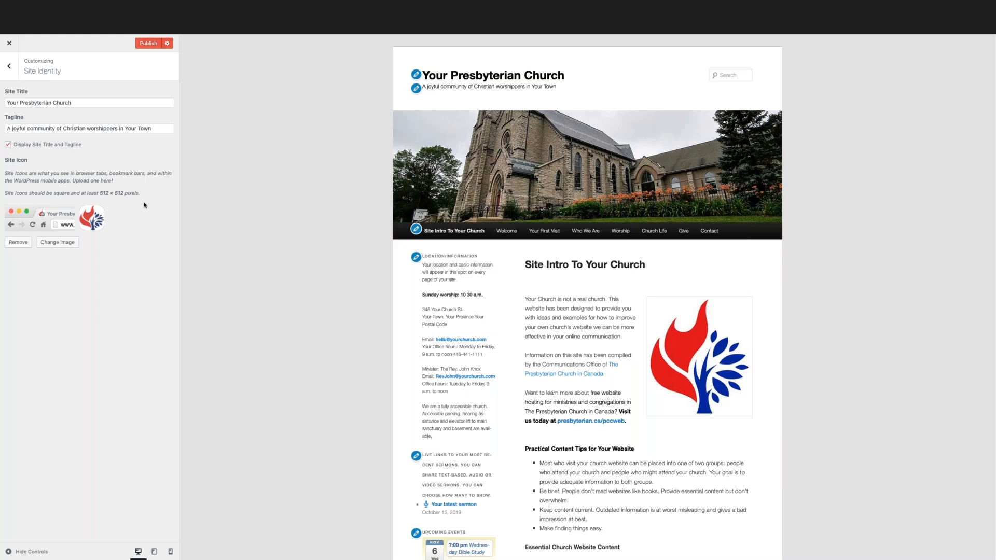
{"action": "left_click", "coordinate": [11, 67]}
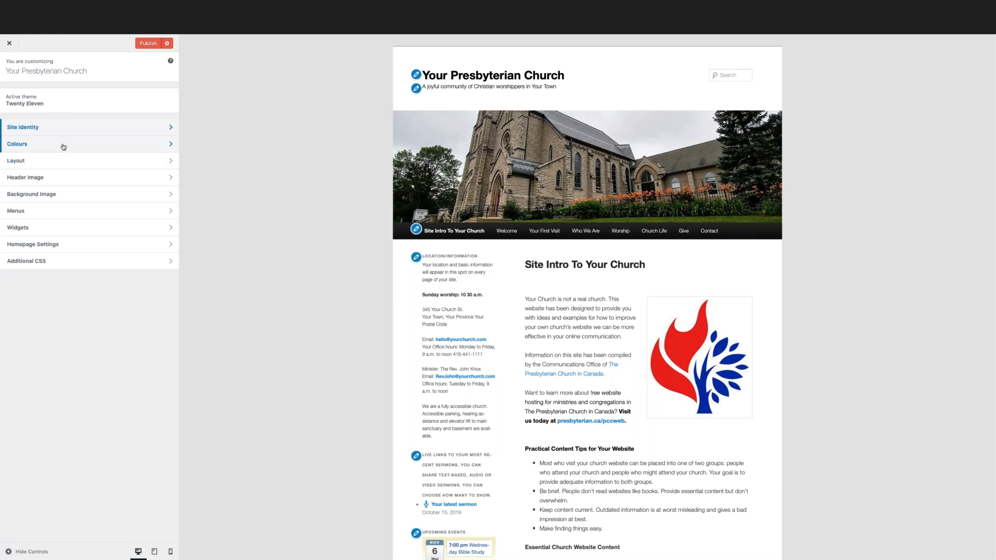
Examine the Header Image options, including the suggested images and recommended header size, and check the Background Image settings.
{"action": "left_click", "coordinate": [39, 179]}
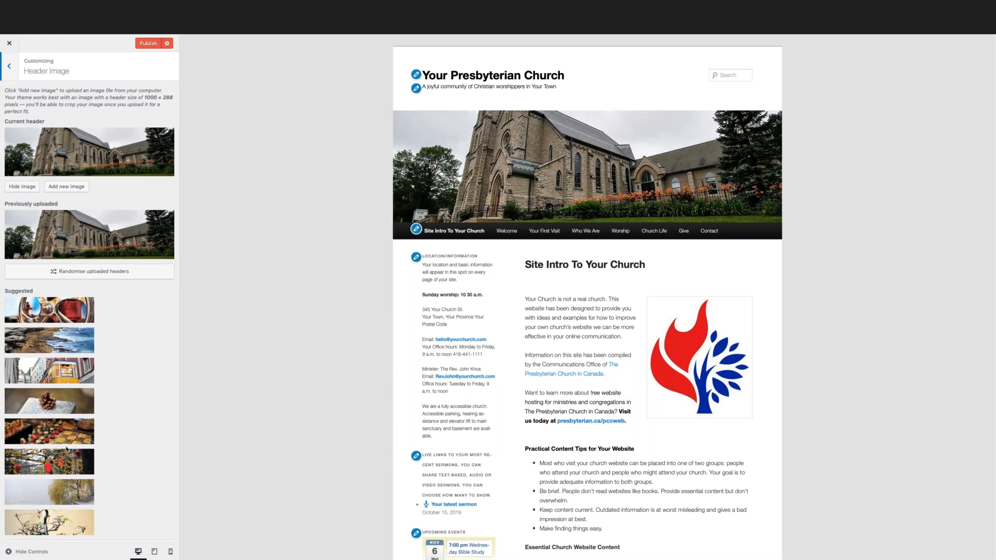
{"action": "scroll", "coordinate": [71, 445], "scroll_direction": "down", "scroll_amount": 1}
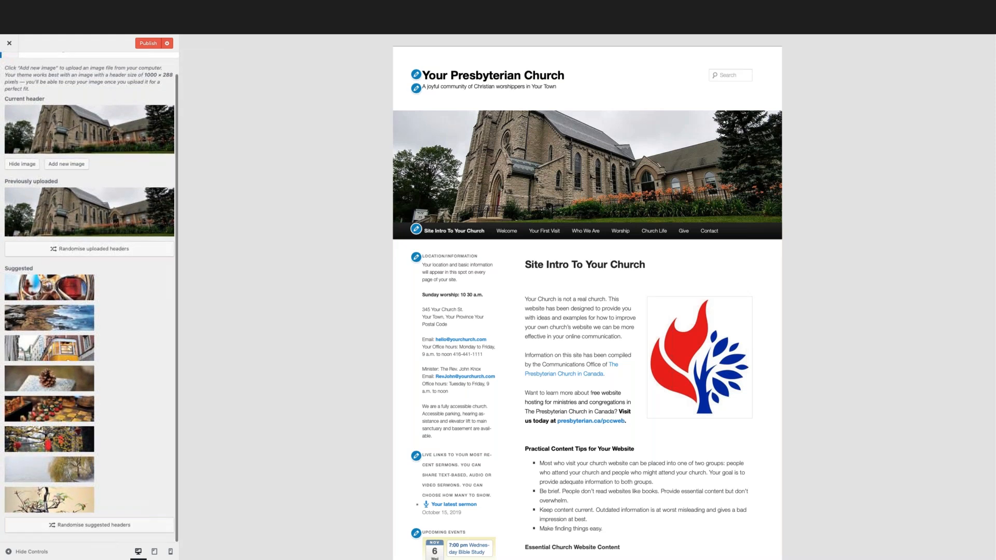
{"action": "scroll", "coordinate": [71, 444], "scroll_direction": "up", "scroll_amount": 1}
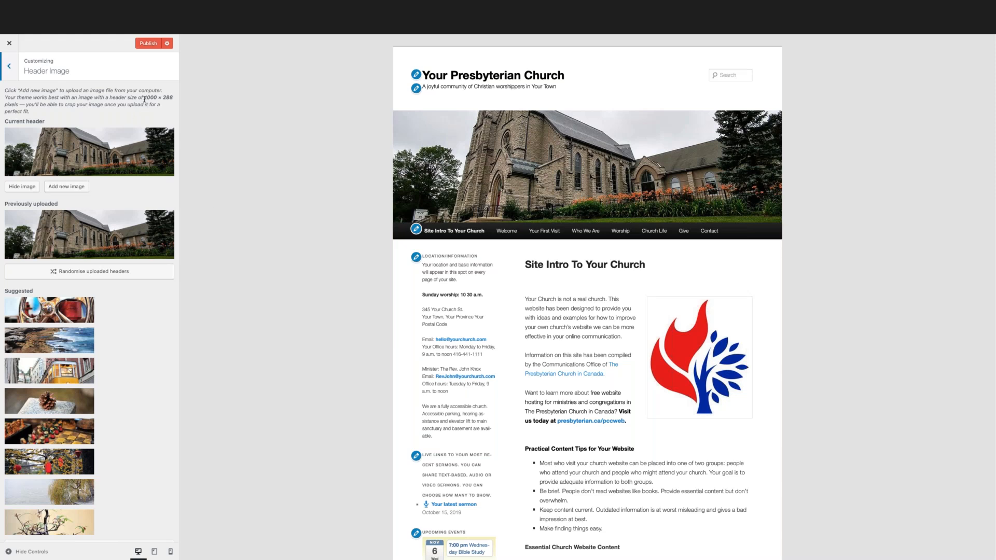
{"action": "left_click_drag", "start_coordinate": [145, 98], "coordinate": [173, 99]}
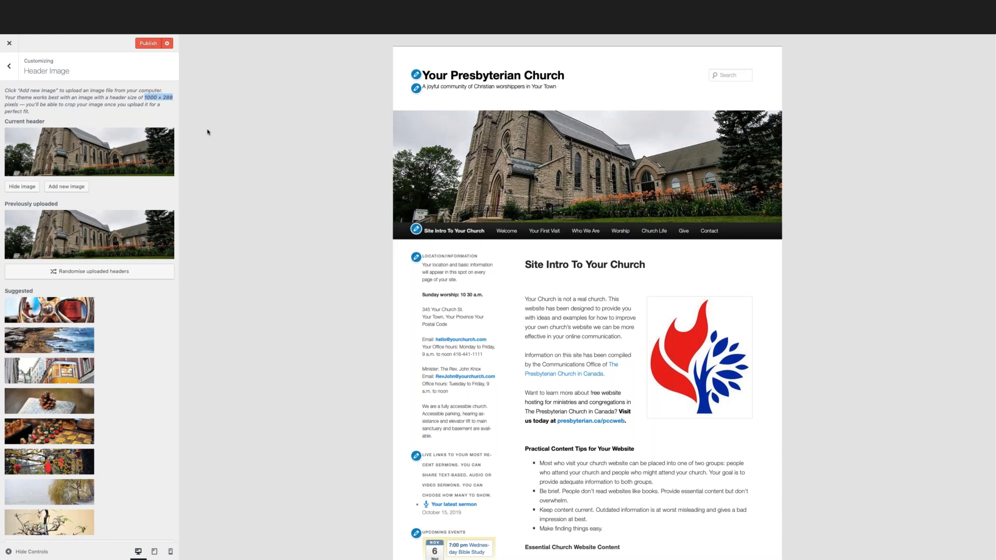
{"action": "left_click", "coordinate": [9, 66]}
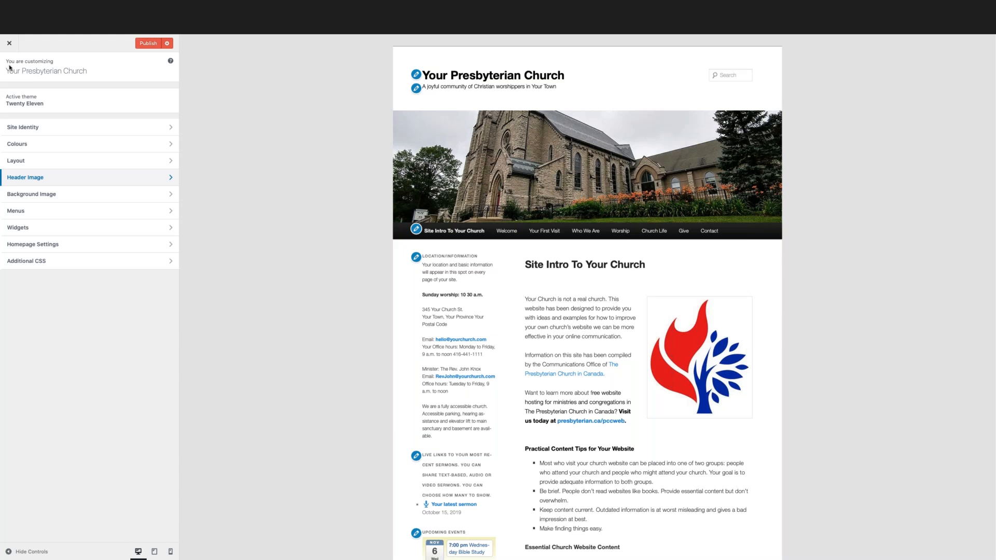
{"action": "left_click", "coordinate": [149, 195]}
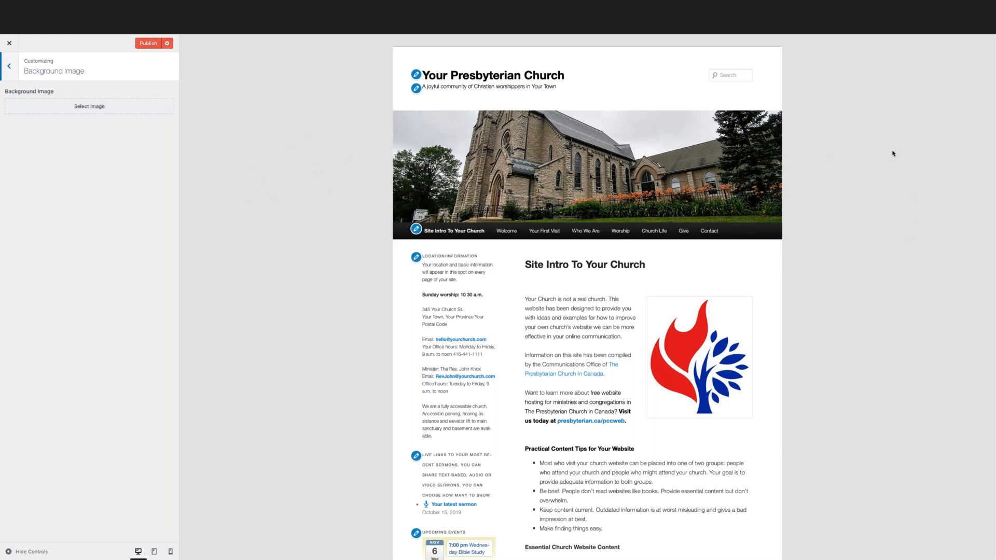
{"action": "left_click", "coordinate": [10, 68]}
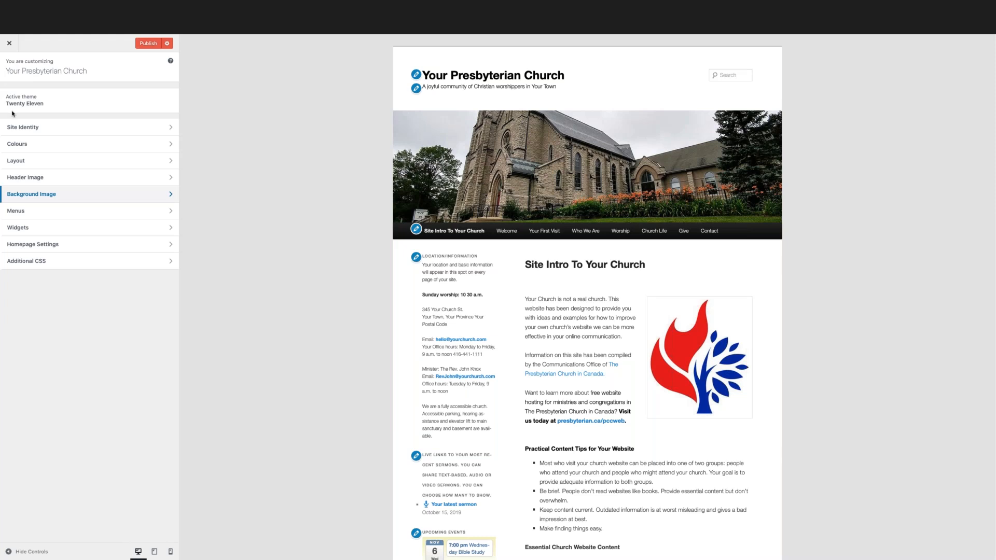
Open Menu 1 in the customizer's Menus settings and examine its menu name and list of items.
{"action": "left_click", "coordinate": [43, 214]}
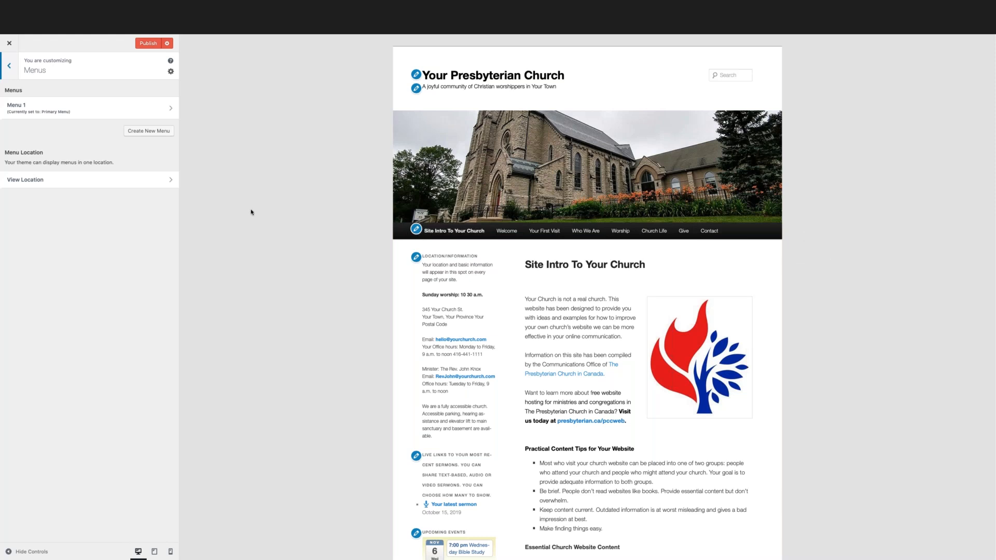
{"action": "left_click", "coordinate": [169, 110]}
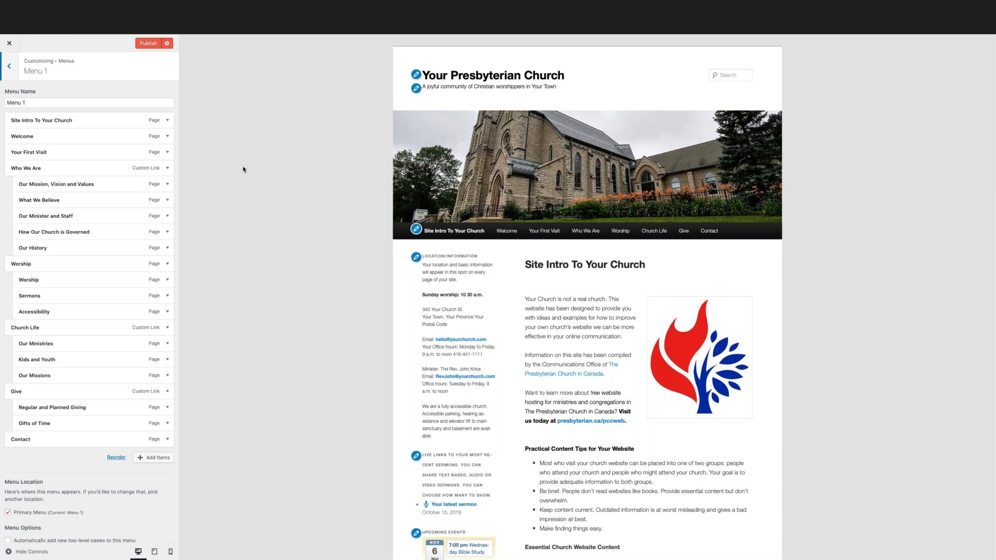
{"action": "scroll", "coordinate": [245, 167], "scroll_direction": "down", "scroll_amount": 1}
{"action": "scroll", "coordinate": [104, 255], "scroll_direction": "down", "scroll_amount": 1}
{"action": "scroll", "coordinate": [106, 254], "scroll_direction": "up", "scroll_amount": 1}
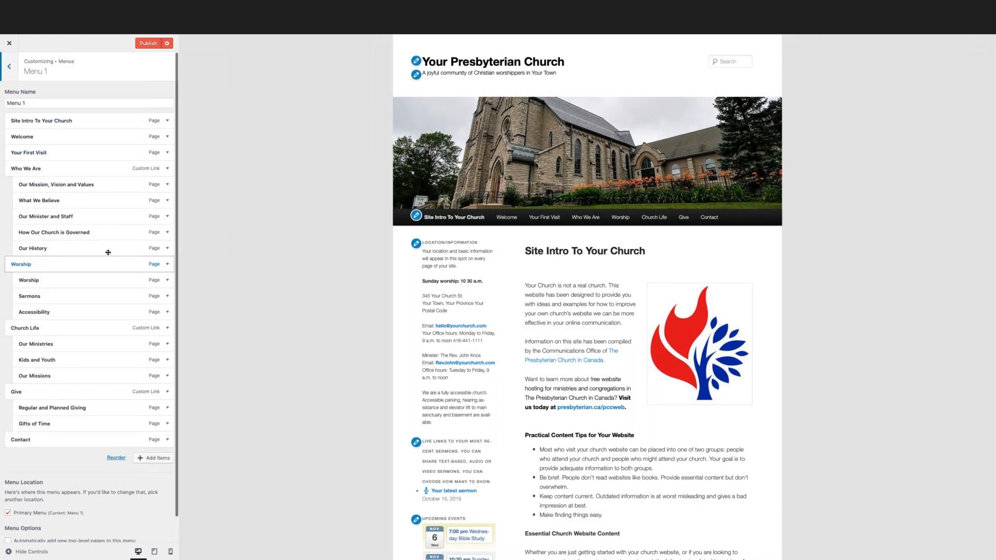
{"action": "left_click", "coordinate": [39, 102]}
{"action": "left_click_drag", "start_coordinate": [13, 102], "coordinate": [1, 102]}
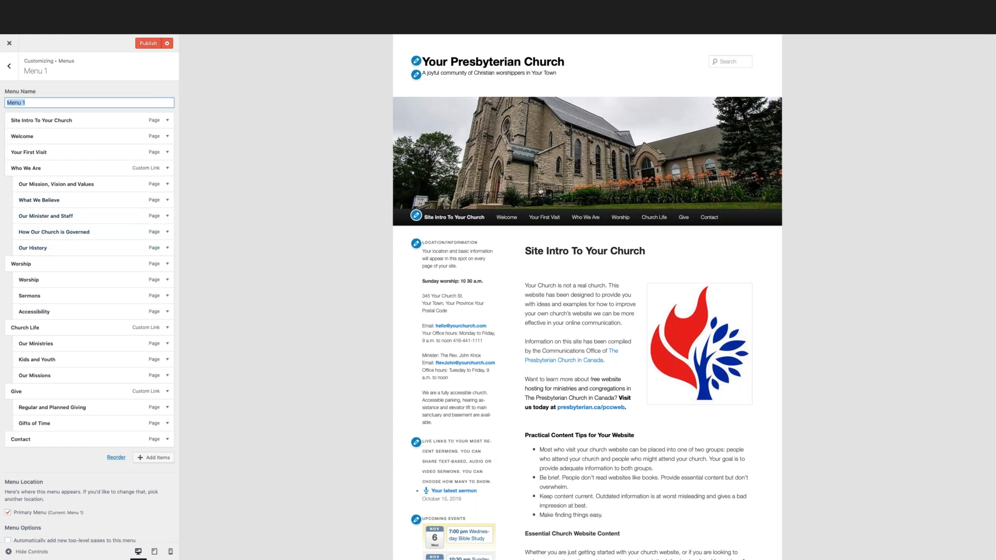
Expand the Who We Are custom link and examine its navigation label and URL, comparing it with its submenu in the site preview.
{"action": "mouse_move", "coordinate": [588, 217]}
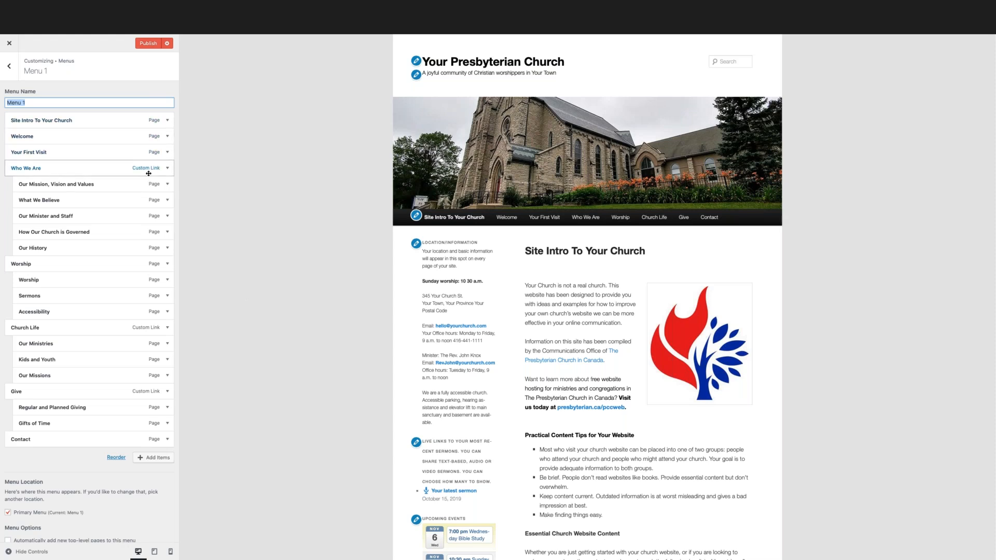
{"action": "left_click", "coordinate": [168, 169]}
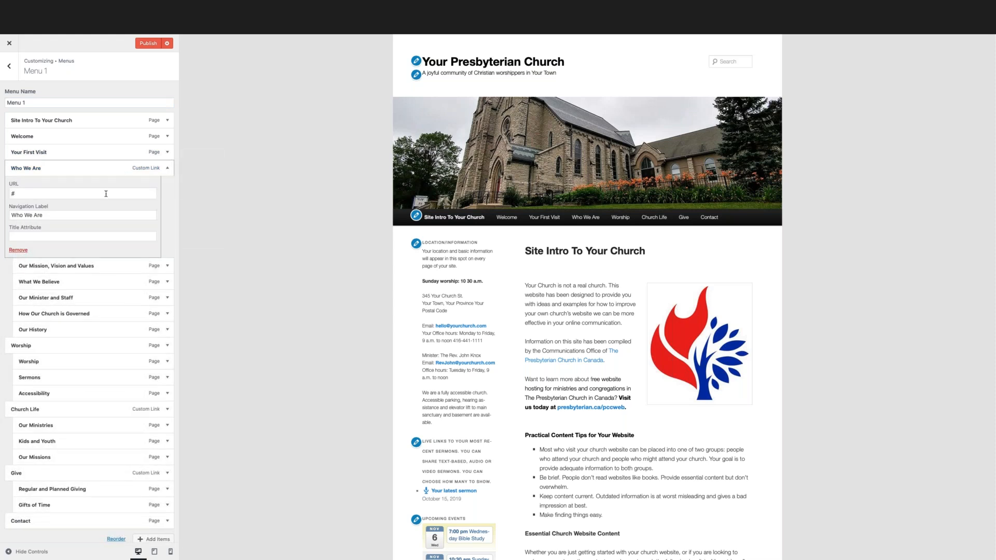
{"action": "left_click_drag", "start_coordinate": [54, 216], "coordinate": [9, 216]}
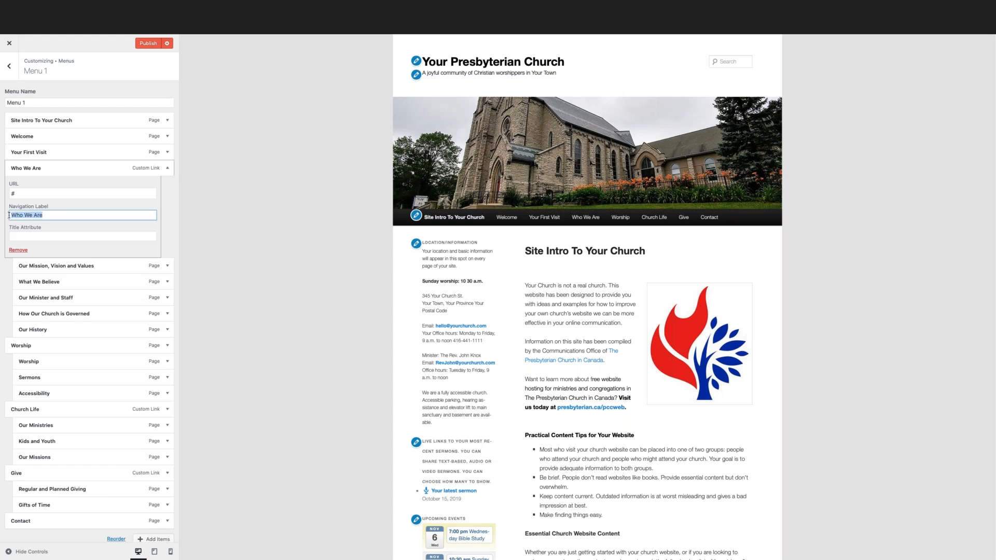
{"action": "left_click", "coordinate": [48, 216]}
{"action": "left_click_drag", "start_coordinate": [44, 217], "coordinate": [7, 217]}
{"action": "left_click", "coordinate": [22, 194]}
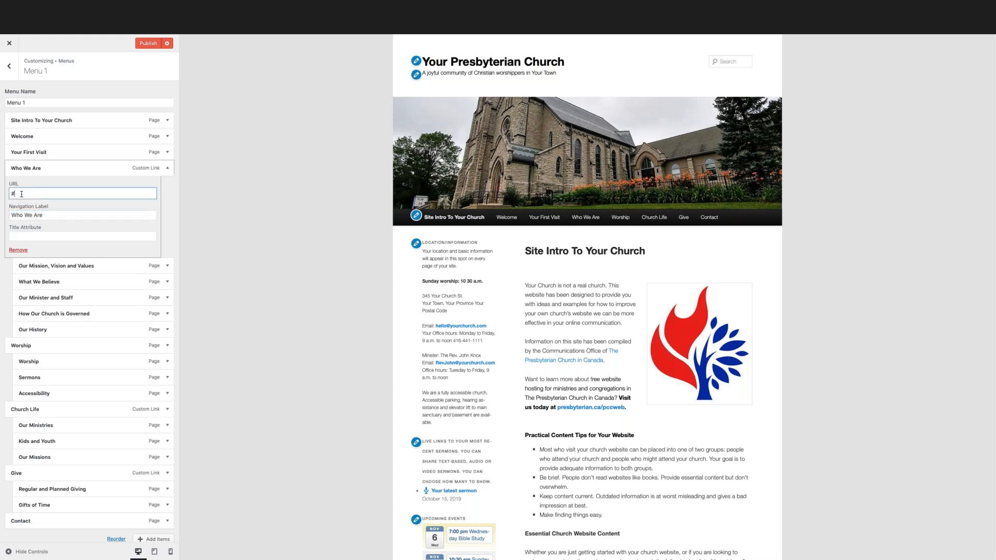
{"action": "left_click_drag", "start_coordinate": [15, 192], "coordinate": [5, 194]}
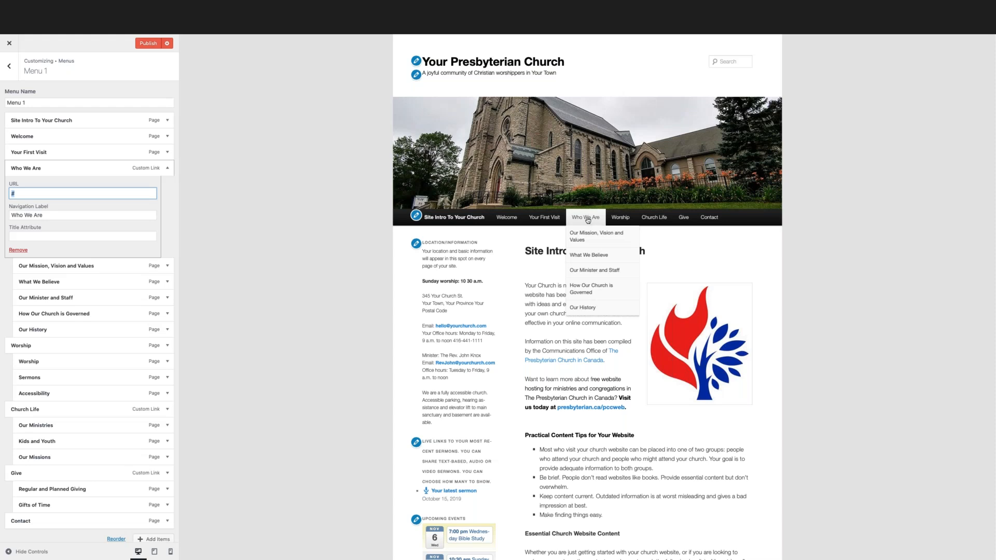
{"action": "left_click", "coordinate": [237, 247]}
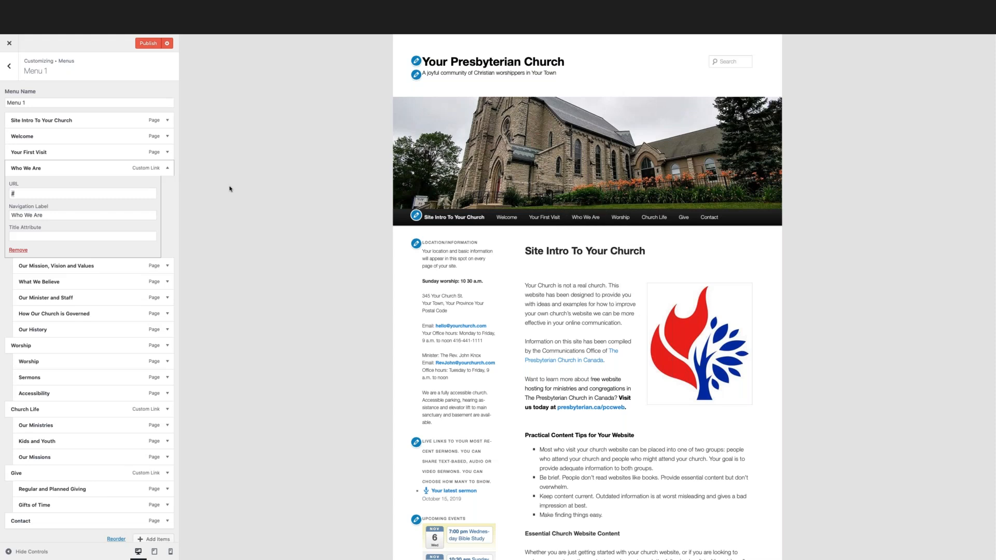
Collapse the Who We Are link, review Menu 1's location and menu options, and return to the customizer's main settings list.
{"action": "left_click", "coordinate": [167, 168]}
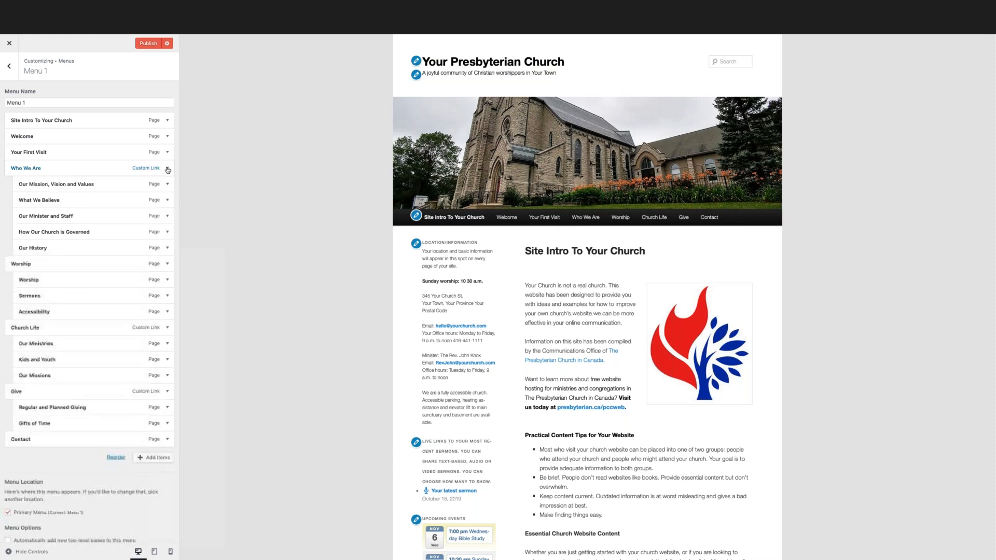
{"action": "scroll", "coordinate": [263, 245], "scroll_direction": "down", "scroll_amount": 1}
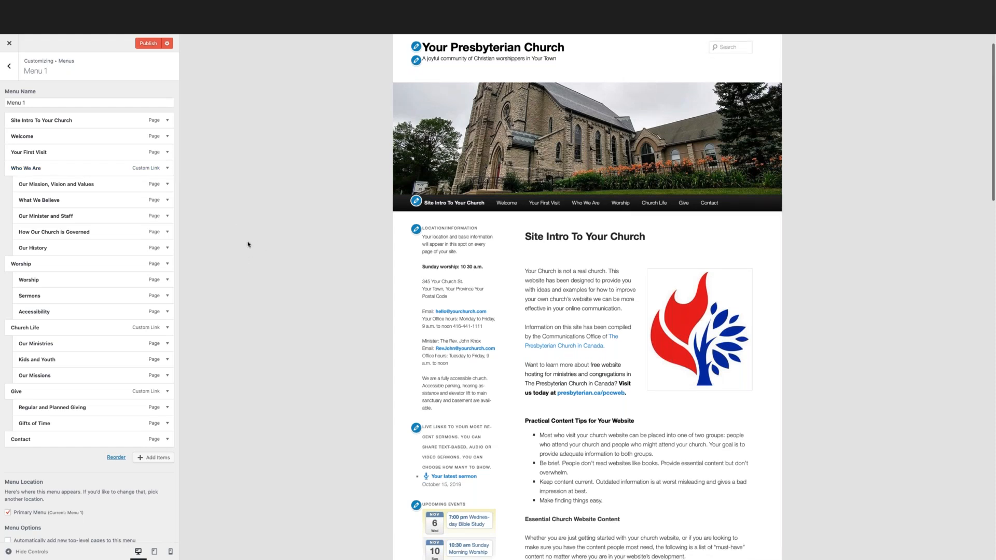
{"action": "scroll", "coordinate": [240, 245], "scroll_direction": "down", "scroll_amount": 1}
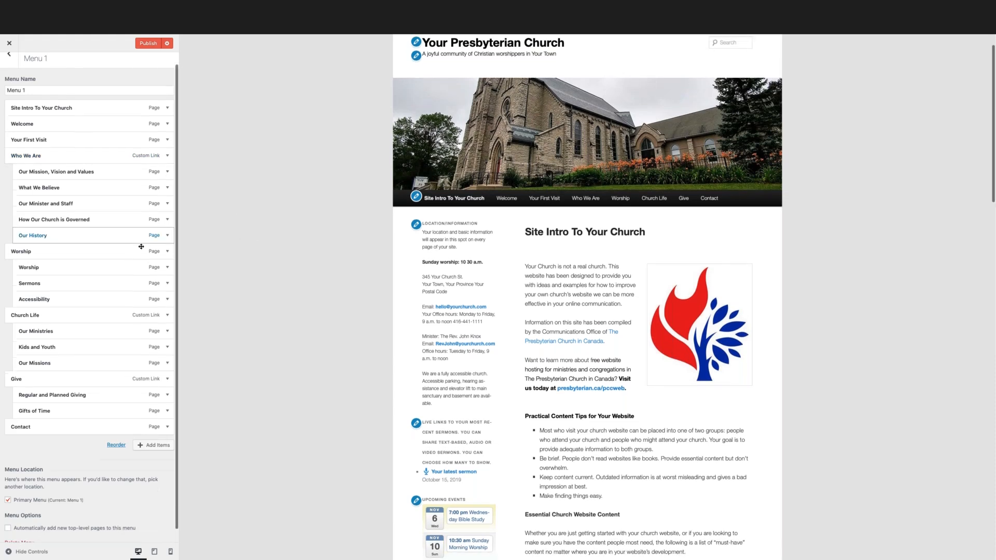
{"action": "scroll", "coordinate": [154, 135], "scroll_direction": "down", "scroll_amount": 2}
{"action": "scroll", "coordinate": [155, 134], "scroll_direction": "up", "scroll_amount": 2}
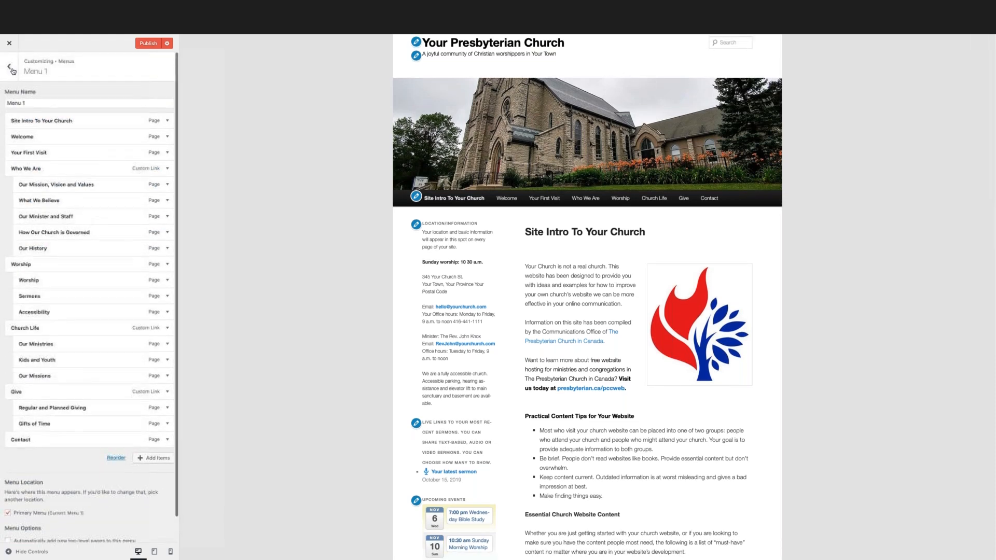
{"action": "left_click", "coordinate": [9, 65]}
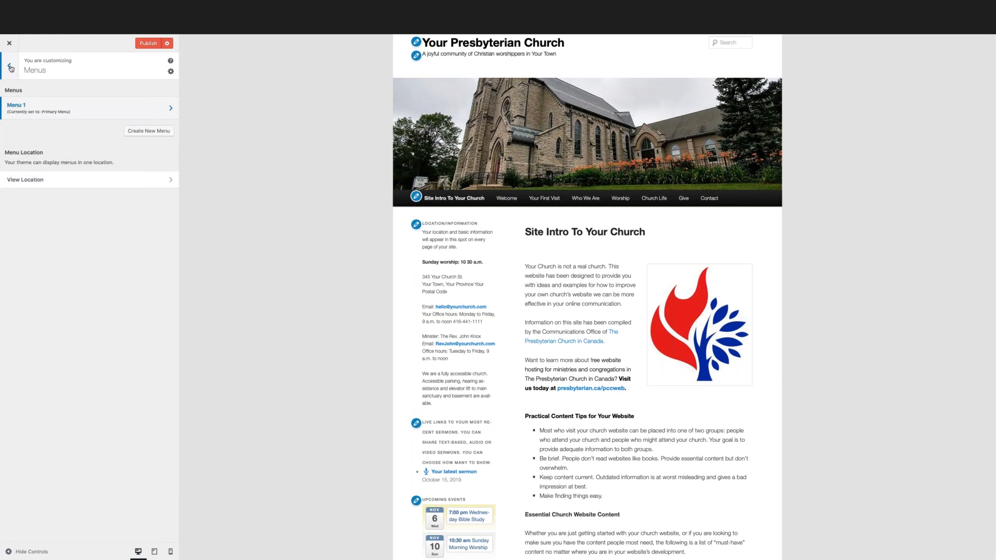
{"action": "left_click", "coordinate": [11, 68]}
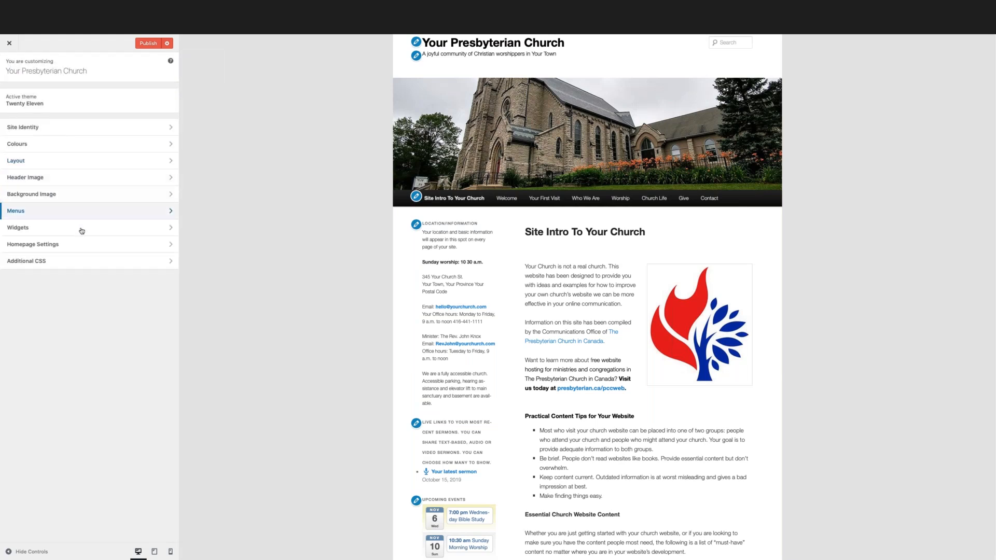
Open the Widgets settings and examine the available widget areas alongside the sidebar content in the site preview.
{"action": "left_click", "coordinate": [103, 232]}
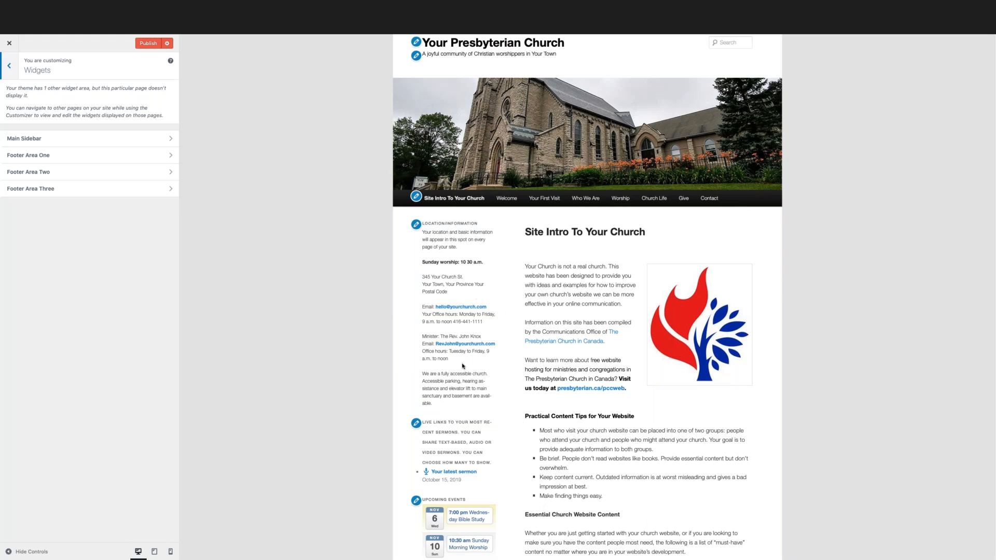
{"action": "scroll", "coordinate": [436, 331], "scroll_direction": "down", "scroll_amount": 3}
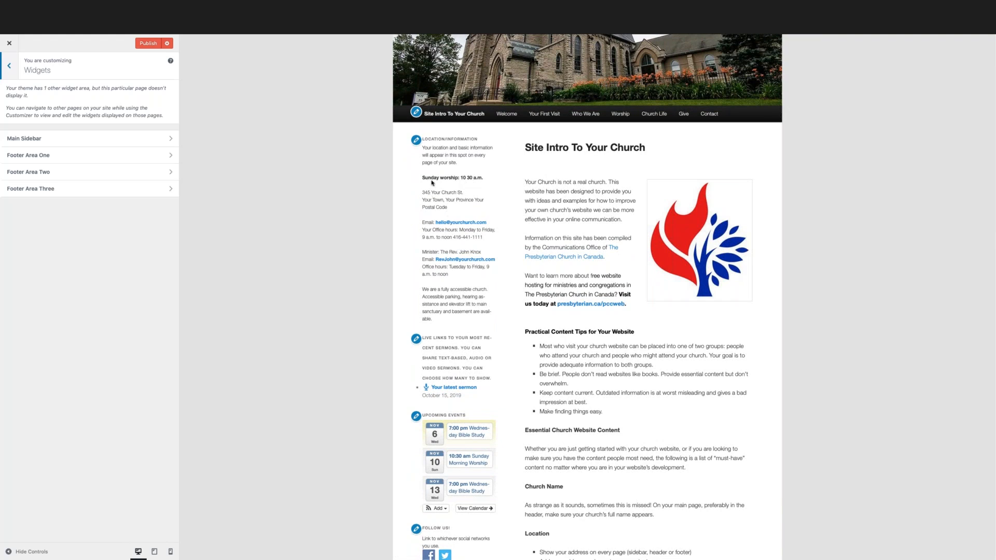
{"action": "scroll", "coordinate": [428, 161], "scroll_direction": "down", "scroll_amount": 1}
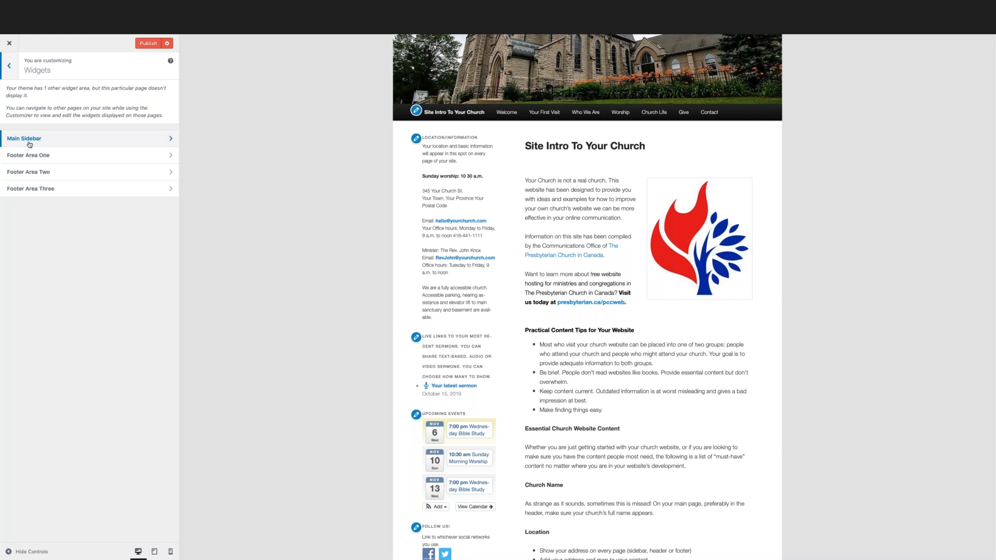
View the Main Sidebar's widget list, check the Footer Area One widget area, and return to the Widgets overview.
{"action": "left_click", "coordinate": [170, 142]}
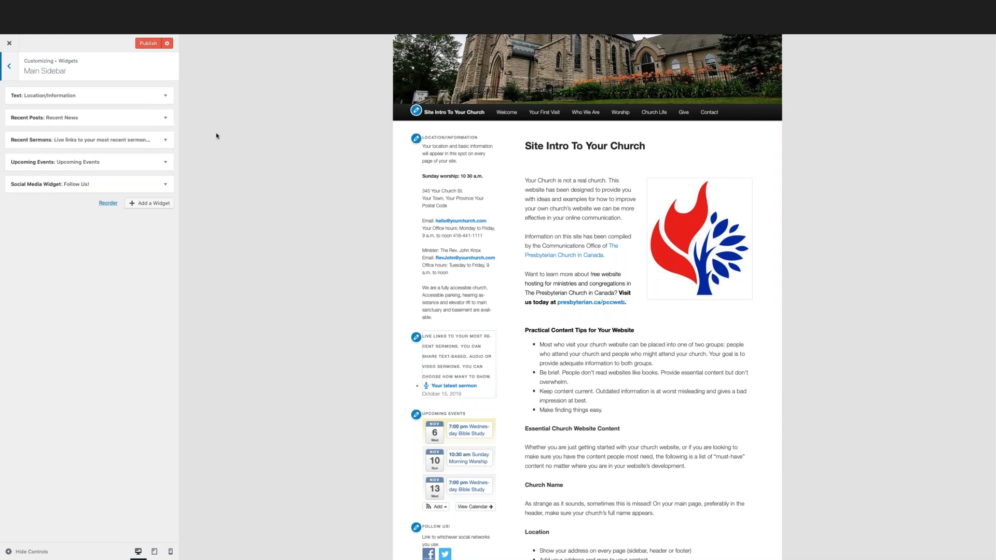
{"action": "left_click", "coordinate": [9, 65]}
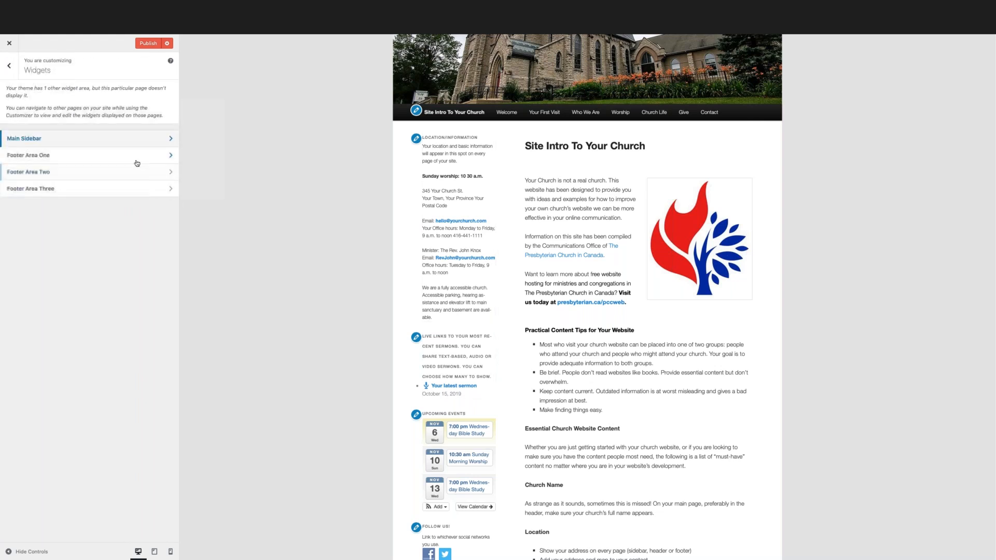
{"action": "left_click", "coordinate": [169, 158]}
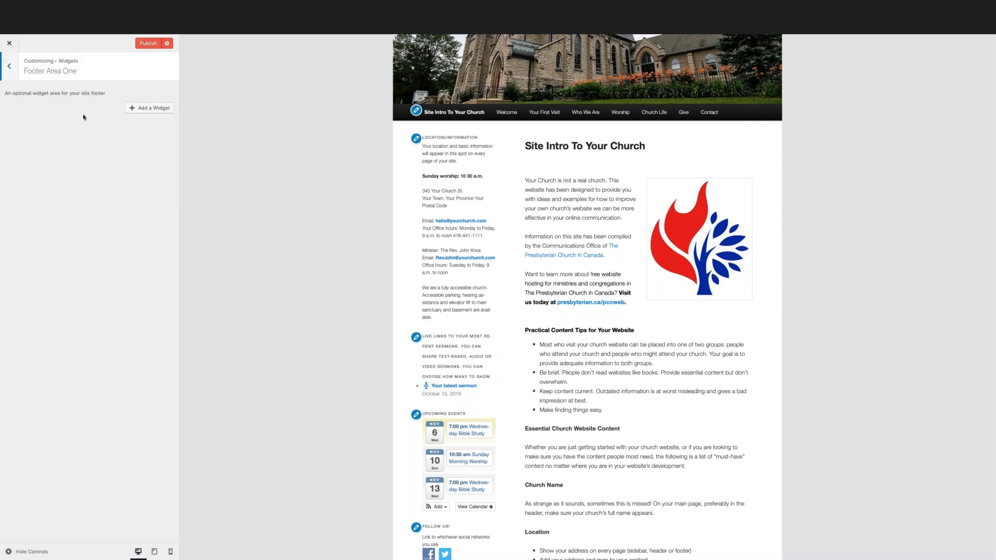
{"action": "left_click", "coordinate": [9, 66]}
In the Main Sidebar, examine the Location/Information text widget's content, comparing it with the matching text in the site preview, and collapse it.
{"action": "left_click", "coordinate": [131, 139]}
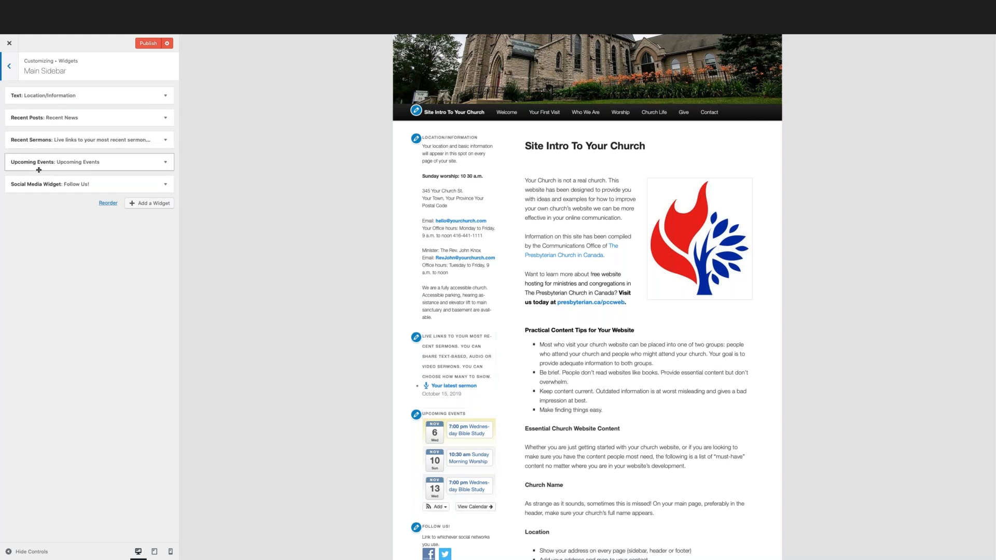
{"action": "scroll", "coordinate": [367, 249], "scroll_direction": "down", "scroll_amount": 1}
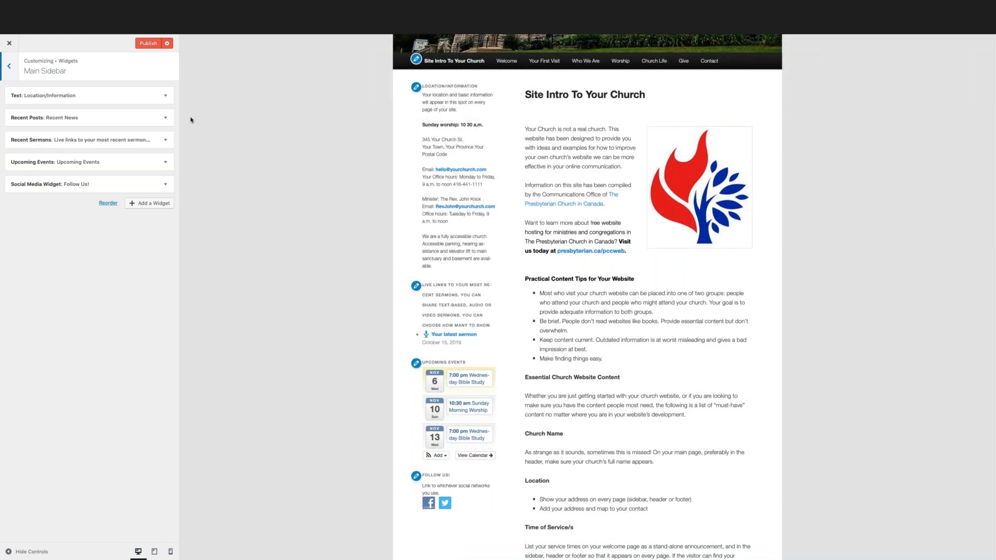
{"action": "left_click", "coordinate": [165, 97]}
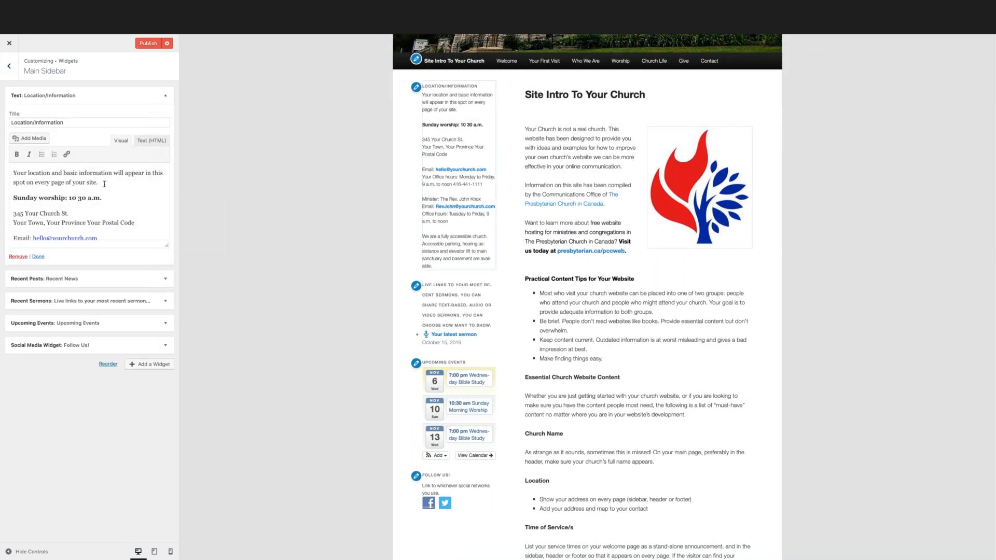
{"action": "scroll", "coordinate": [111, 190], "scroll_direction": "down", "scroll_amount": 2}
{"action": "scroll", "coordinate": [111, 190], "scroll_direction": "down", "scroll_amount": 2}
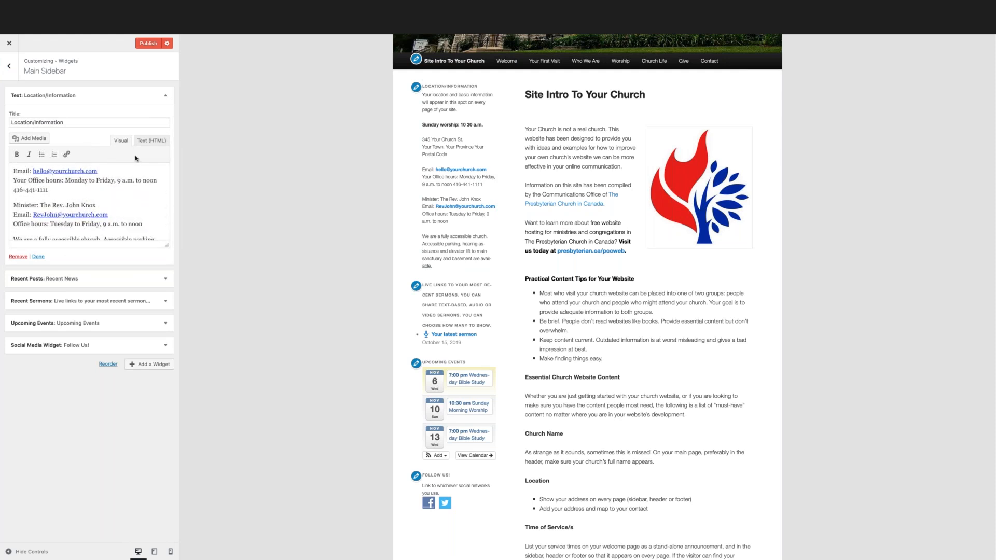
{"action": "scroll", "coordinate": [145, 184], "scroll_direction": "down", "scroll_amount": 2}
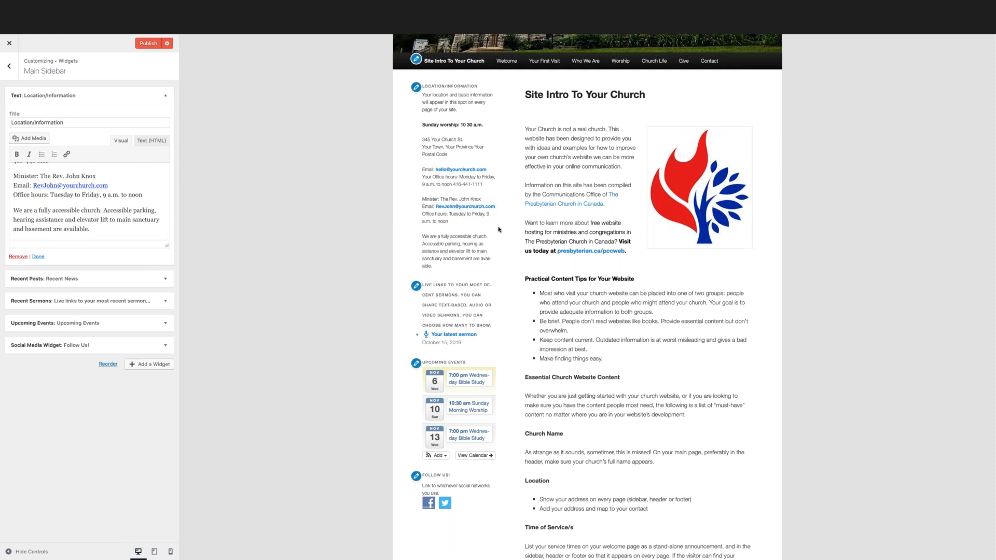
{"action": "left_click_drag", "start_coordinate": [439, 266], "coordinate": [423, 91]}
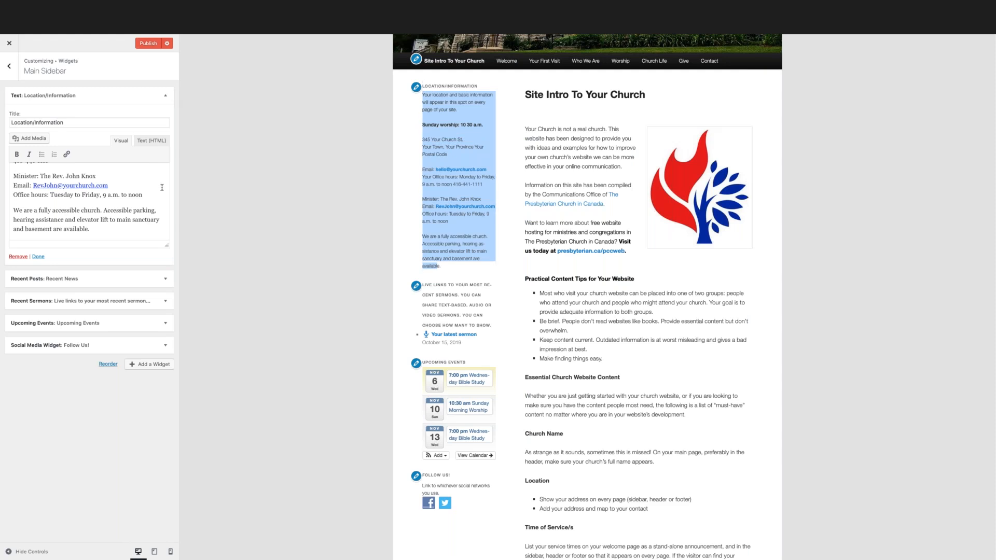
{"action": "left_click", "coordinate": [166, 95]}
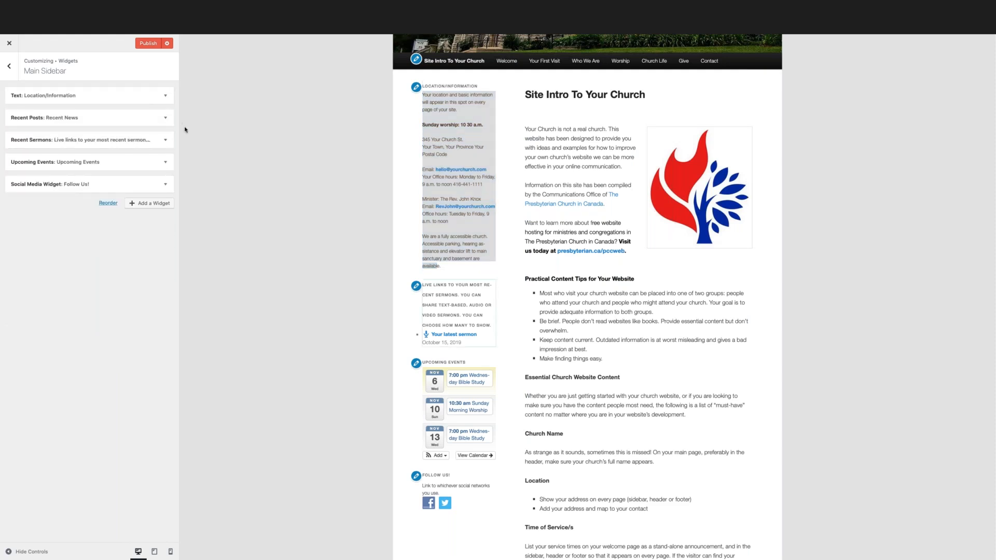
{"action": "left_click", "coordinate": [408, 307]}
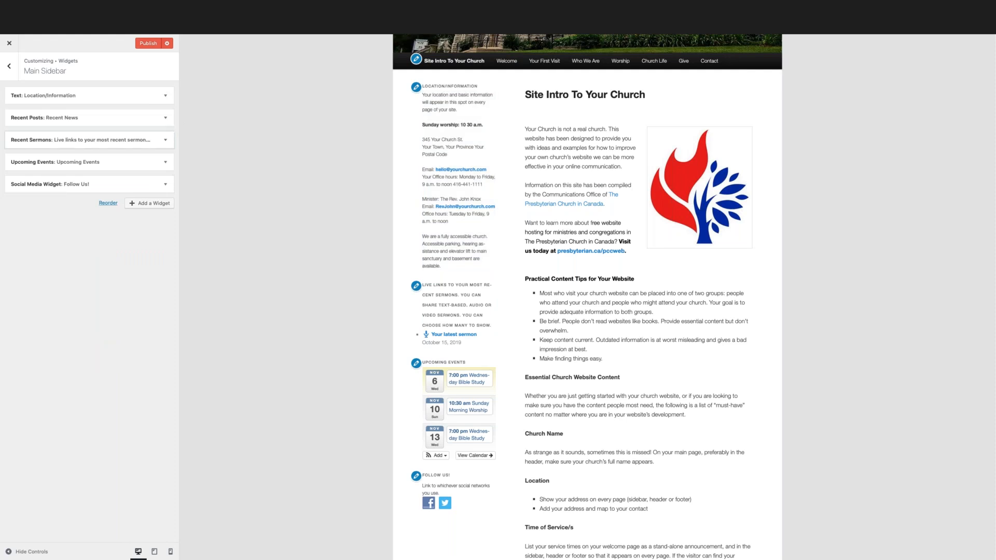
Examine the settings of the Recent Posts and Recent Sermons widgets, comparing the sermon widget's title with its heading in the preview.
{"action": "left_click", "coordinate": [167, 119]}
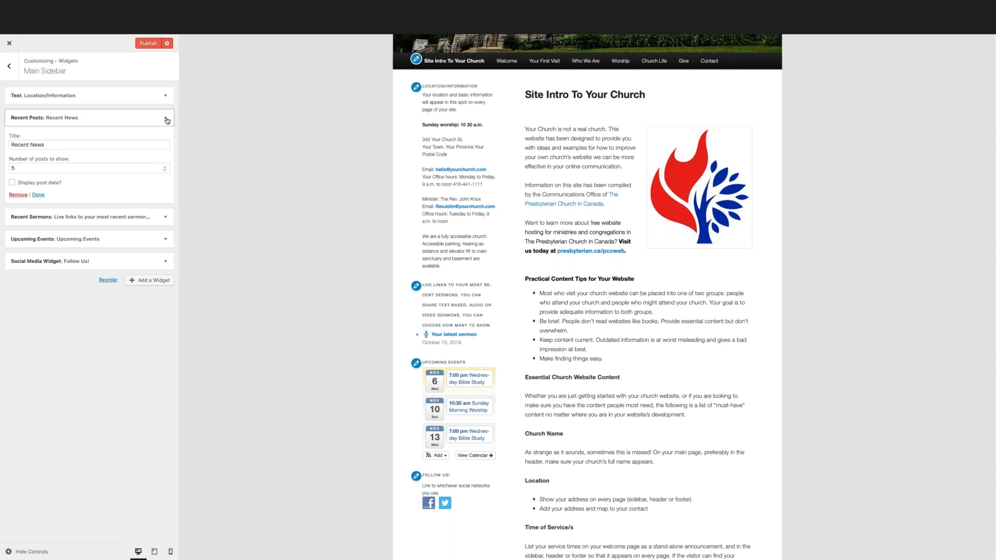
{"action": "left_click", "coordinate": [166, 120]}
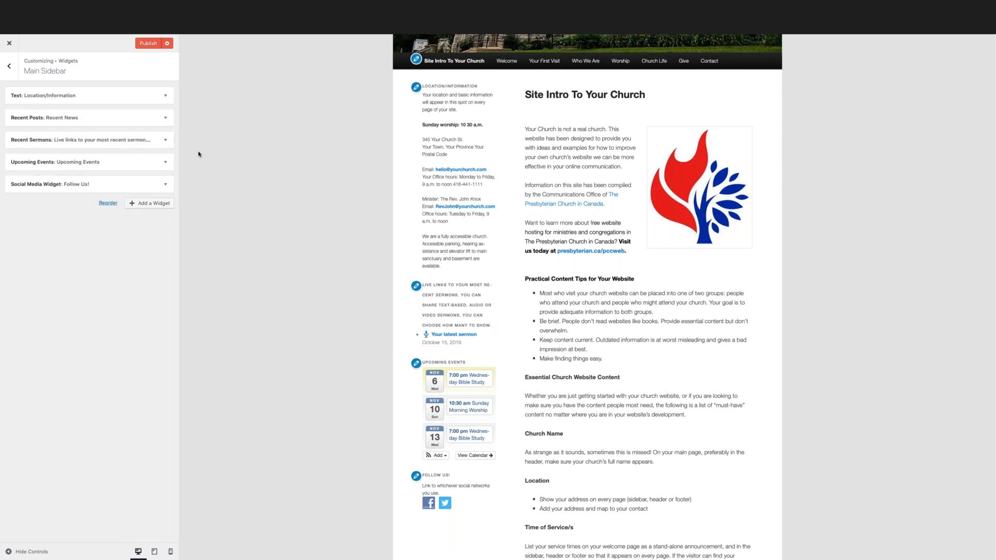
{"action": "left_click", "coordinate": [165, 141]}
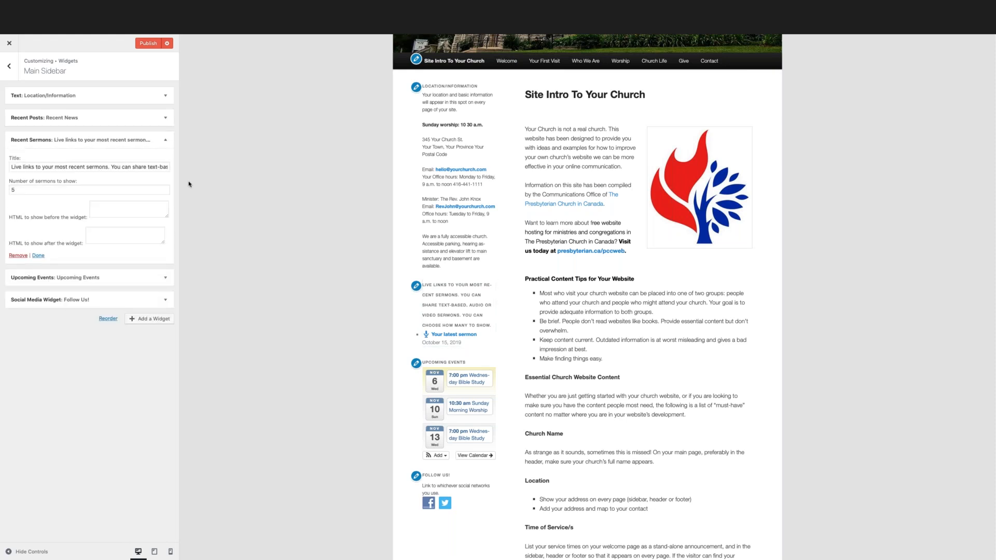
{"action": "left_click_drag", "start_coordinate": [442, 292], "coordinate": [481, 338]}
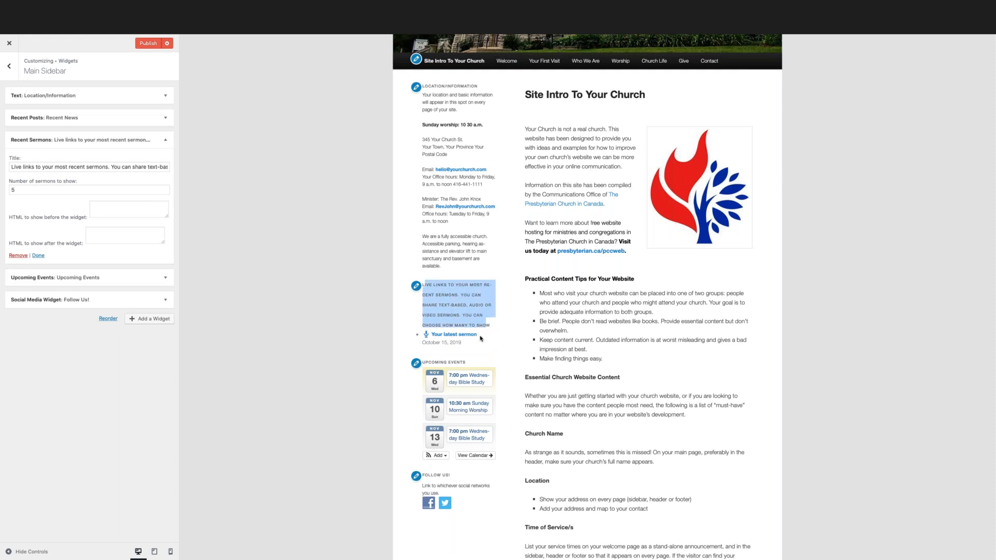
{"action": "left_click", "coordinate": [341, 298]}
{"action": "left_click", "coordinate": [166, 140]}
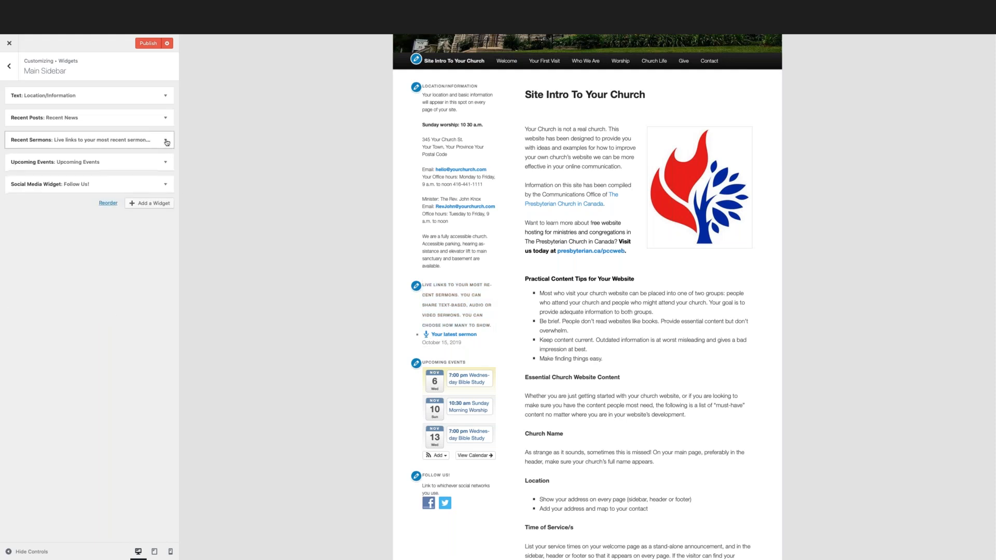
Expand the Upcoming Events widget and examine its title, event limits and display options.
{"action": "left_click", "coordinate": [166, 164]}
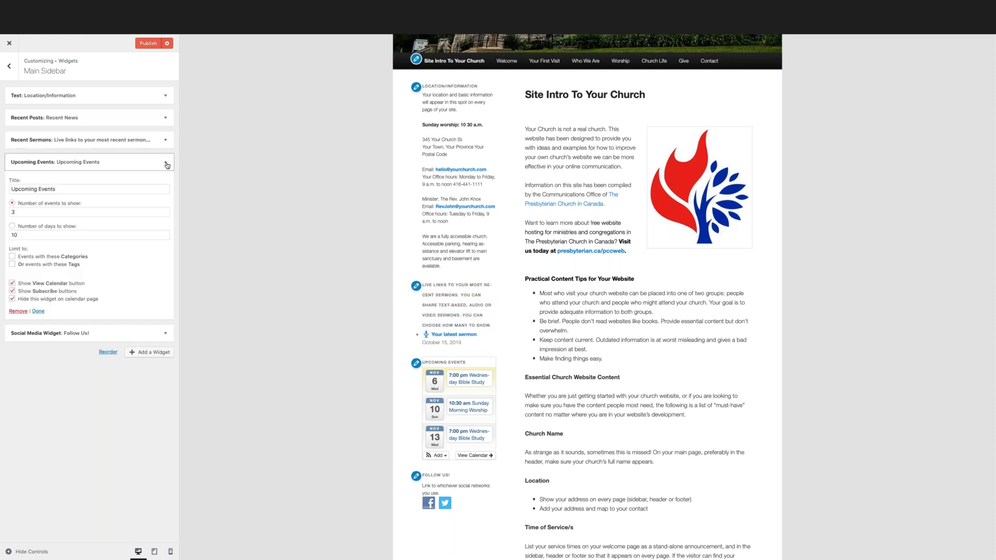
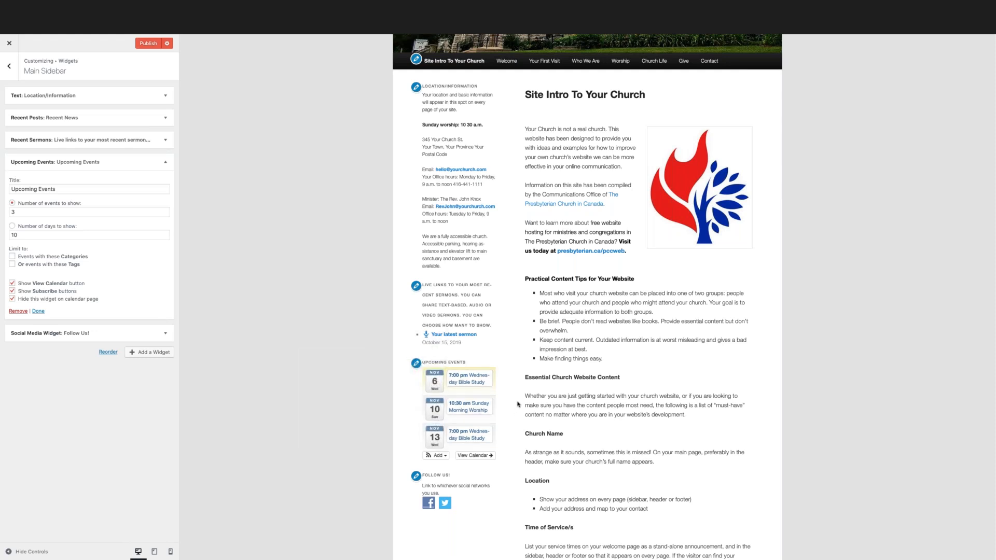
Collapse the Upcoming Events widget and examine the Social Media Widget's general settings, icon entries and network categories before collapsing it.
{"action": "left_click", "coordinate": [165, 162]}
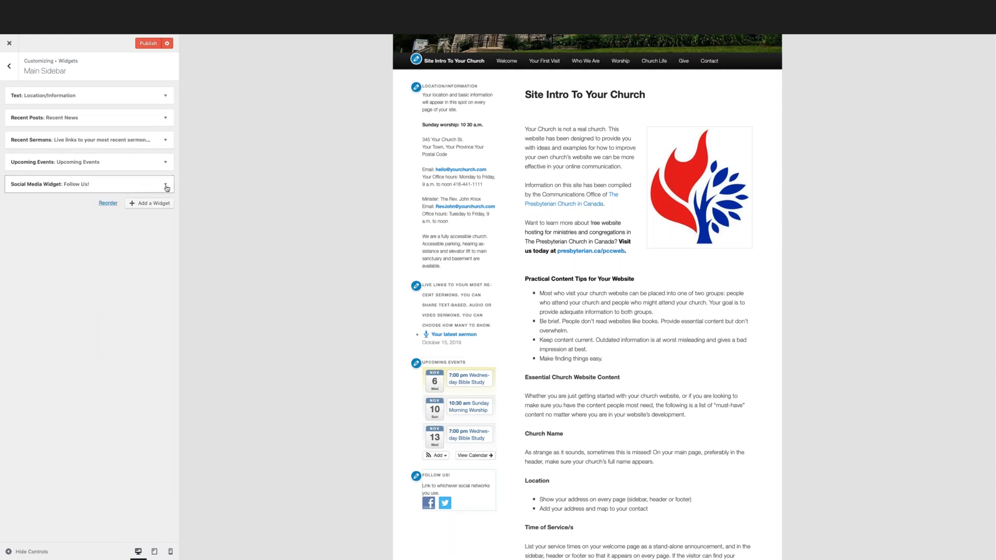
{"action": "left_click", "coordinate": [165, 186]}
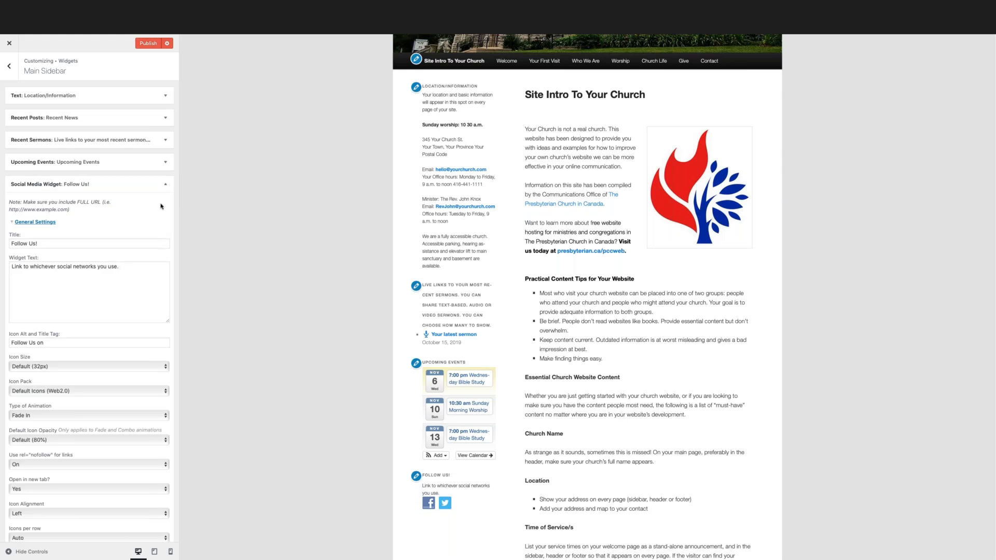
{"action": "scroll", "coordinate": [160, 205], "scroll_direction": "down", "scroll_amount": 5}
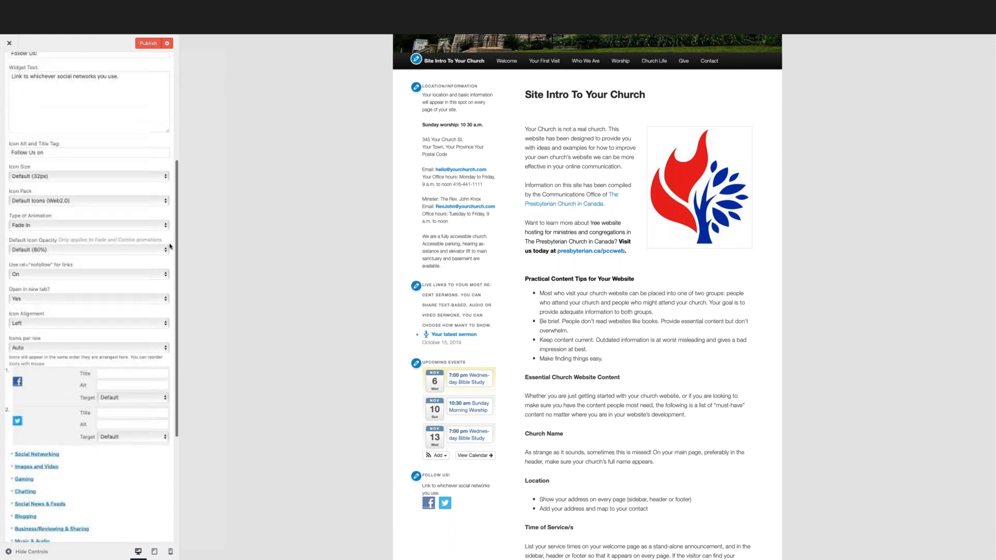
{"action": "scroll", "coordinate": [140, 240], "scroll_direction": "down", "scroll_amount": 2}
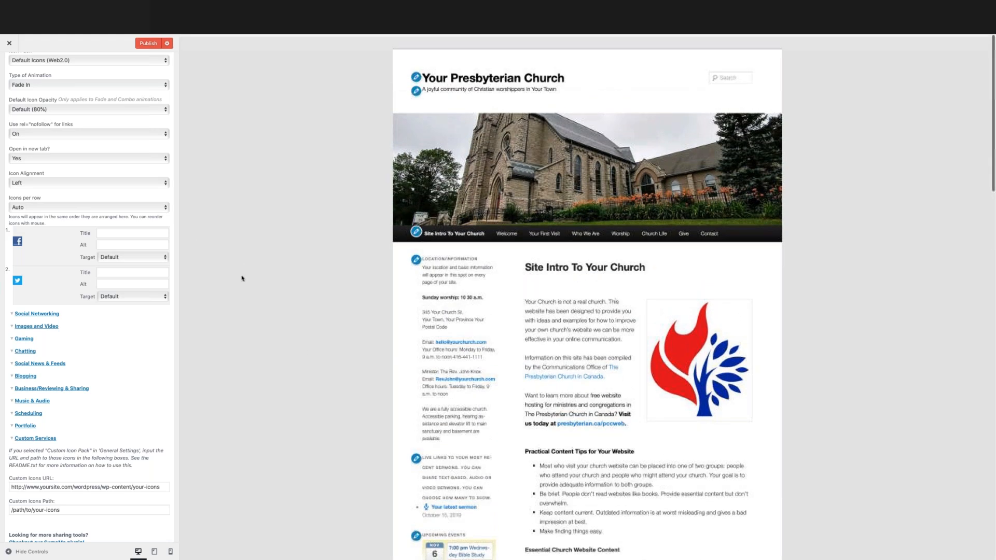
{"action": "scroll", "coordinate": [89, 179], "scroll_direction": "up", "scroll_amount": 4}
{"action": "scroll", "coordinate": [90, 180], "scroll_direction": "up", "scroll_amount": 3}
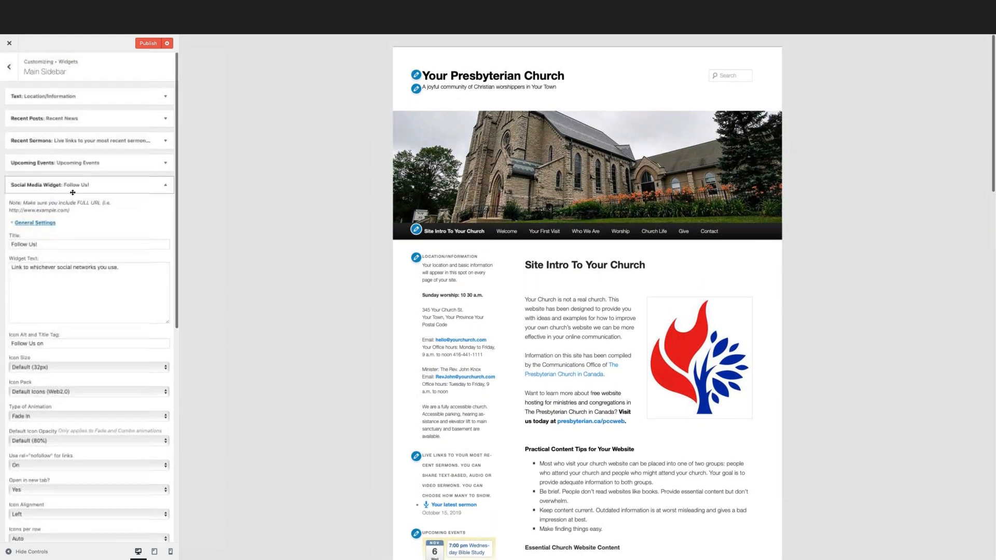
{"action": "left_click", "coordinate": [166, 184]}
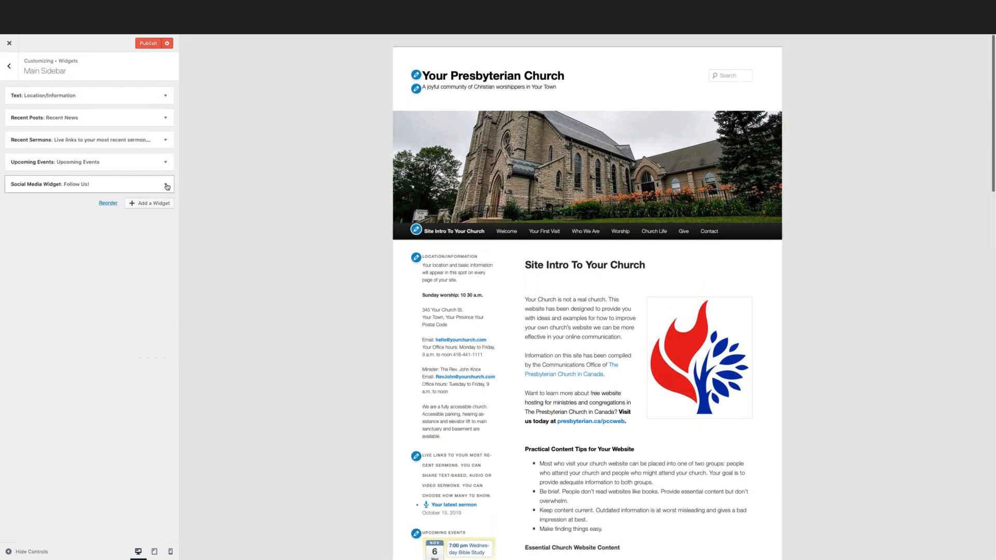
Return to the main customizer options and exit the customizer, discarding unsaved changes.
{"action": "left_click", "coordinate": [10, 67]}
{"action": "left_click", "coordinate": [10, 68]}
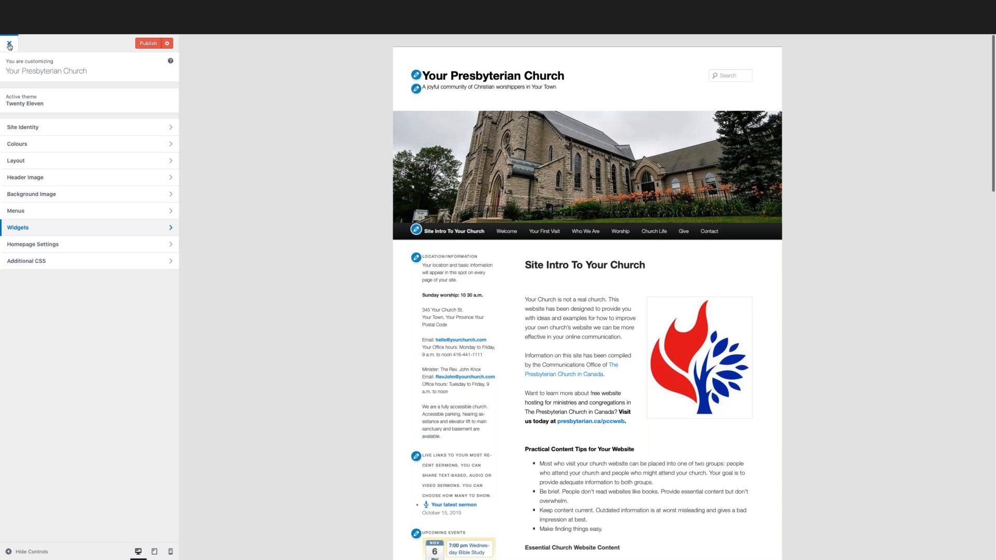
{"action": "left_click", "coordinate": [9, 45]}
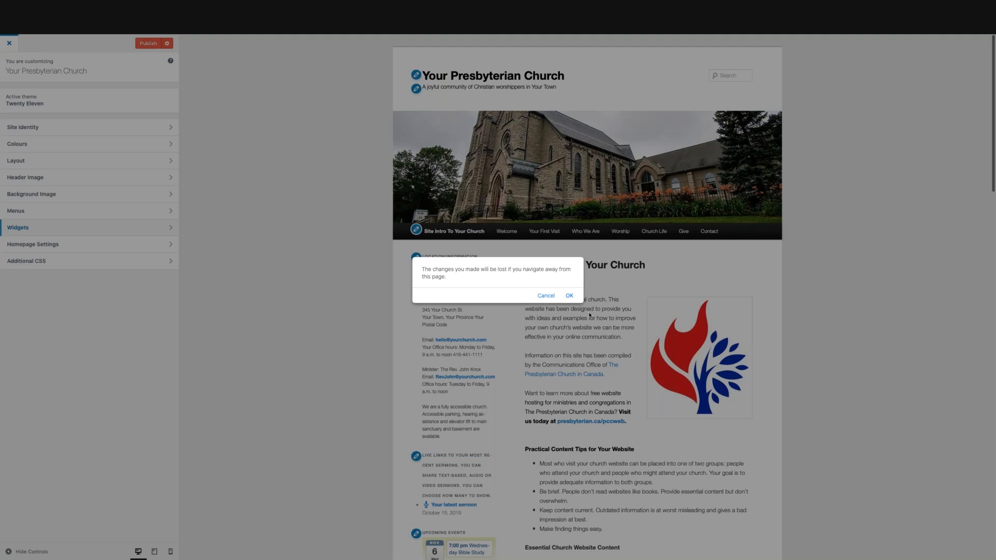
{"action": "left_click", "coordinate": [569, 295]}
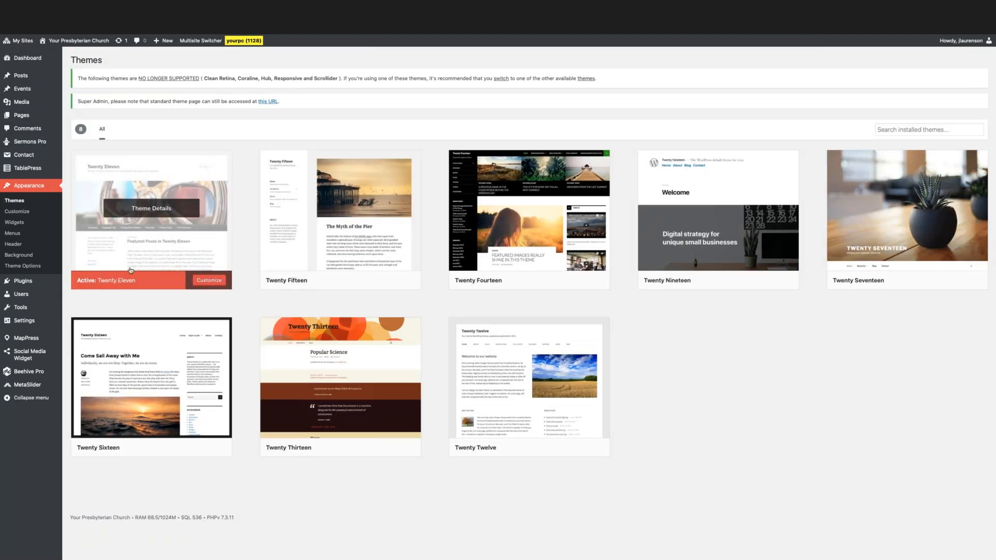
Open the Menus admin page and examine the pages and sub items in the structure of Menu 1.
{"action": "left_click", "coordinate": [14, 233]}
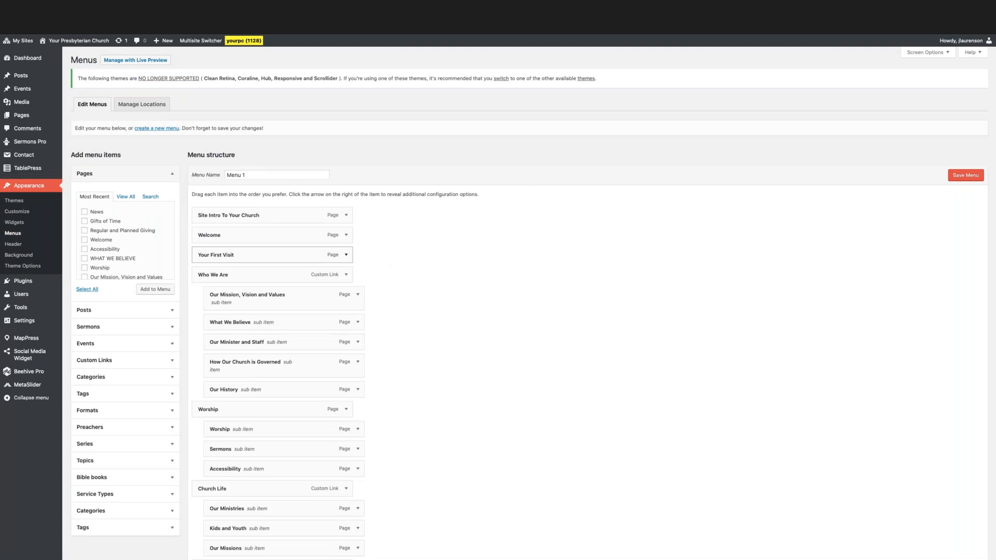
{"action": "scroll", "coordinate": [419, 344], "scroll_direction": "down", "scroll_amount": 1}
{"action": "scroll", "coordinate": [420, 311], "scroll_direction": "down", "scroll_amount": 5}
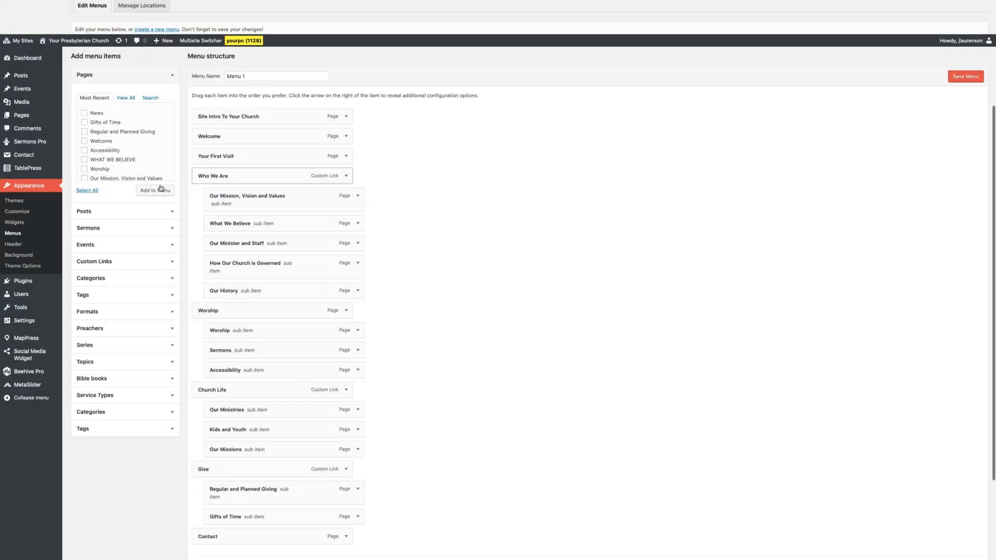
{"action": "scroll", "coordinate": [179, 170], "scroll_direction": "up", "scroll_amount": 2}
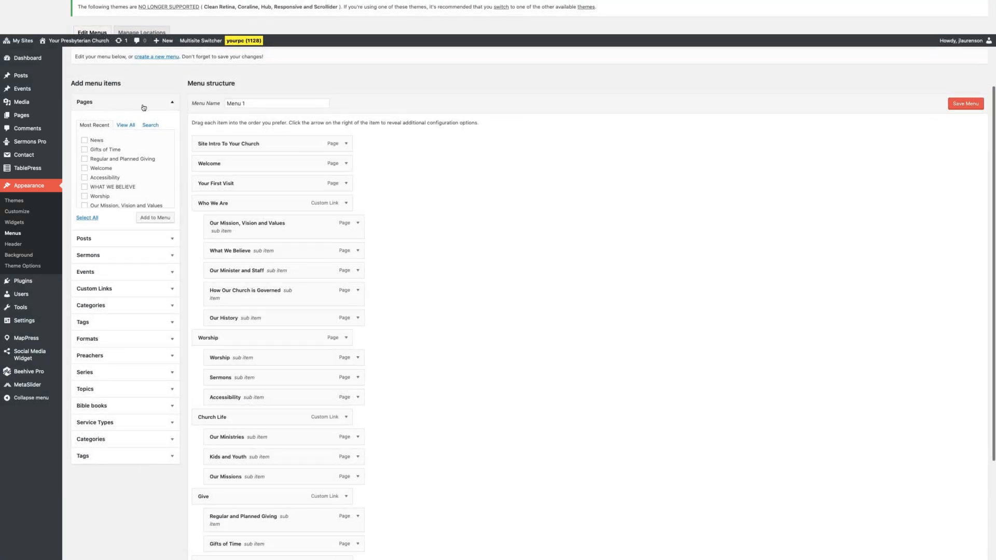
Examine the Posts, Sermons, Events and Custom Links item types that can be added to the menu.
{"action": "left_click", "coordinate": [104, 239]}
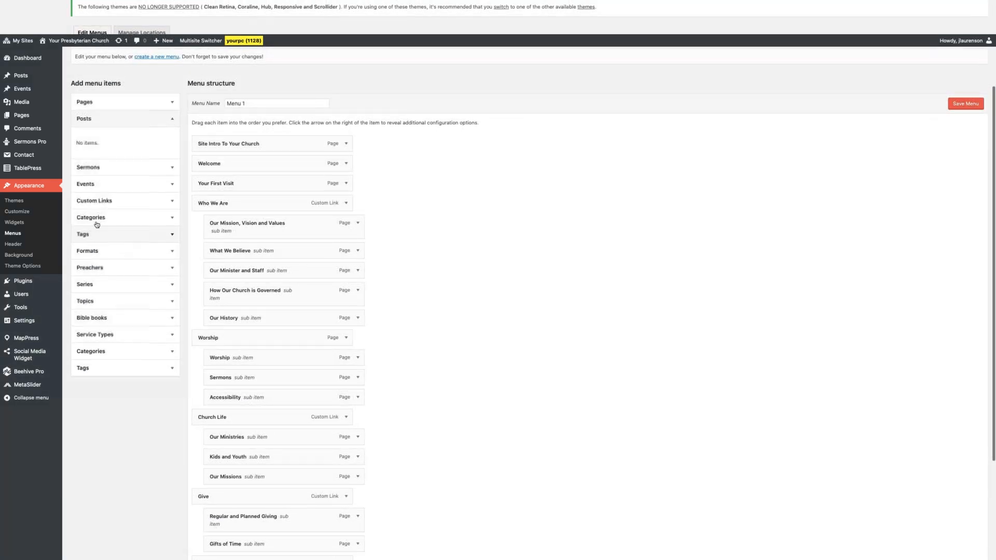
{"action": "left_click", "coordinate": [171, 167]}
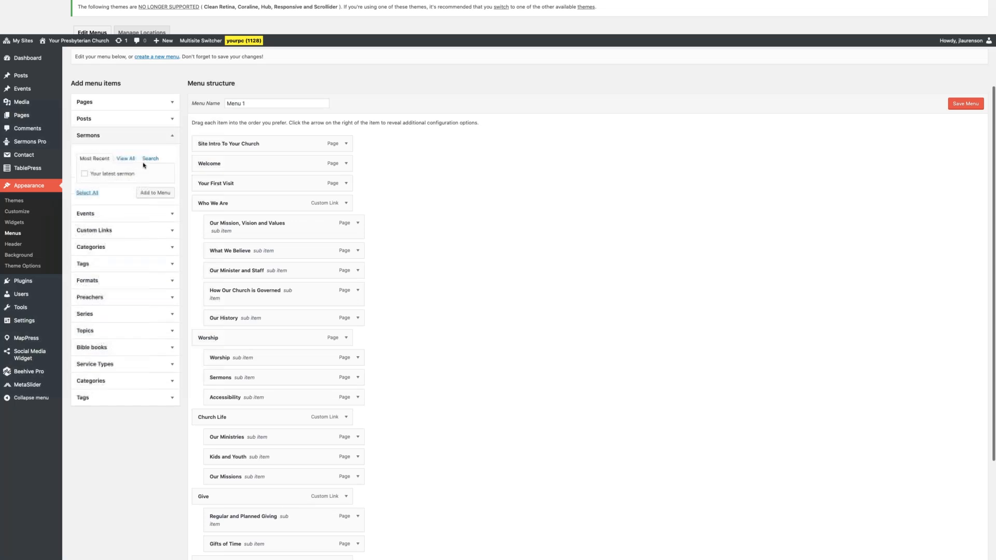
{"action": "left_click", "coordinate": [169, 215]}
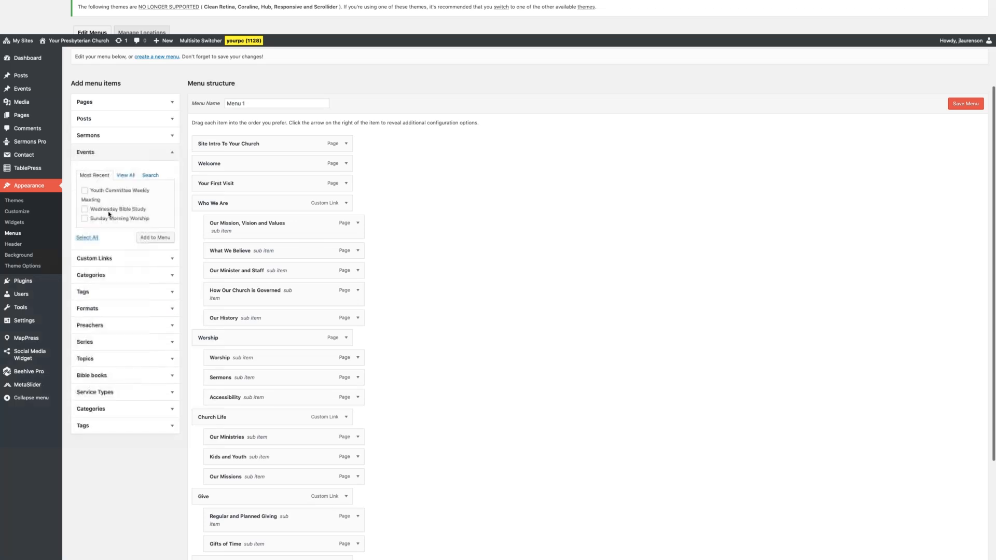
{"action": "left_click", "coordinate": [145, 264]}
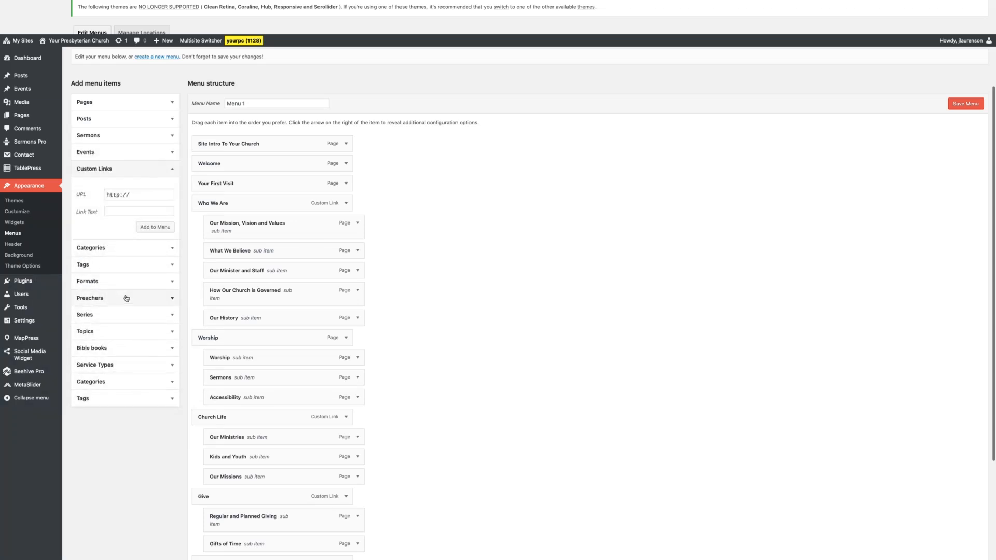
{"action": "scroll", "coordinate": [155, 270], "scroll_direction": "up", "scroll_amount": 2}
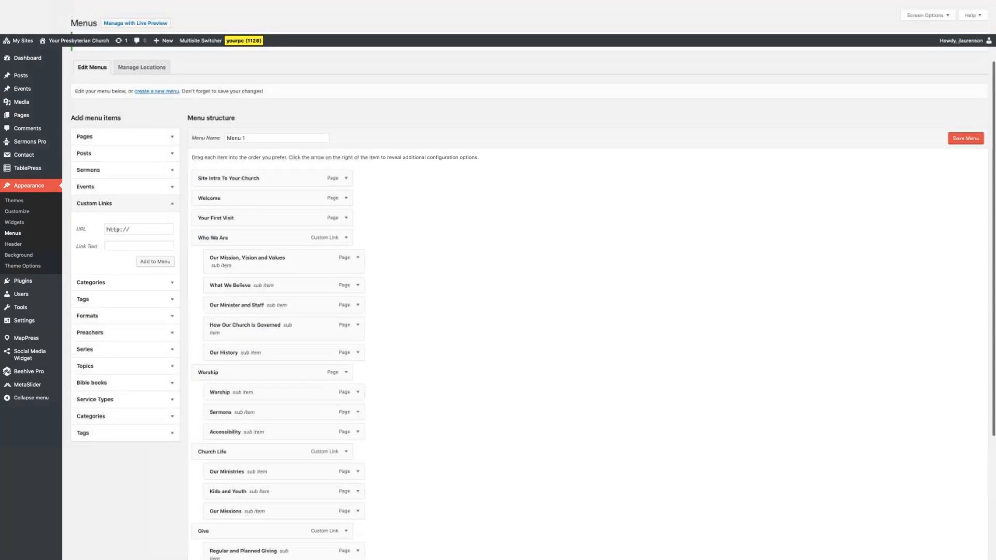
Add the News page to Menu 1 from the most recent pages.
{"action": "left_click", "coordinate": [174, 138]}
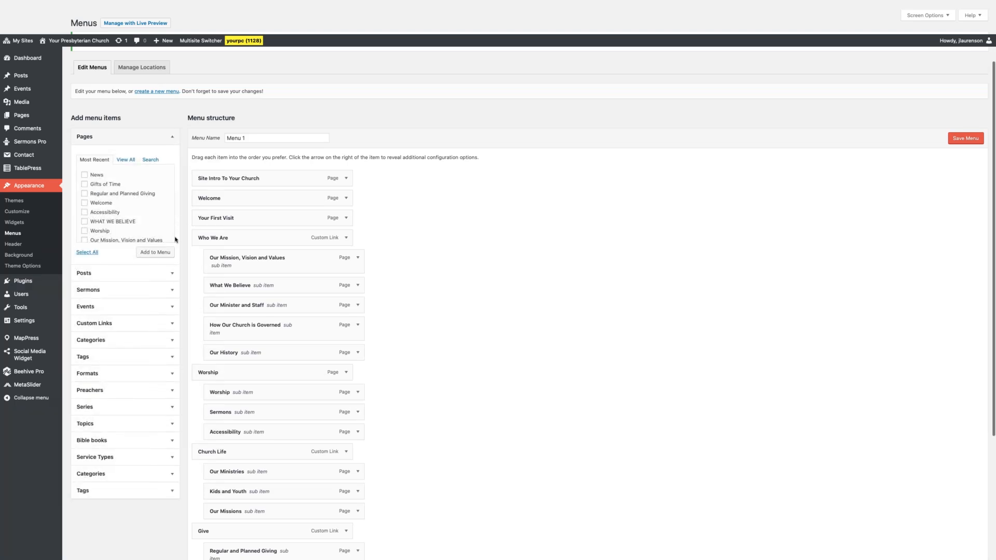
{"action": "left_click", "coordinate": [84, 175]}
{"action": "scroll", "coordinate": [134, 192], "scroll_direction": "down", "scroll_amount": 2}
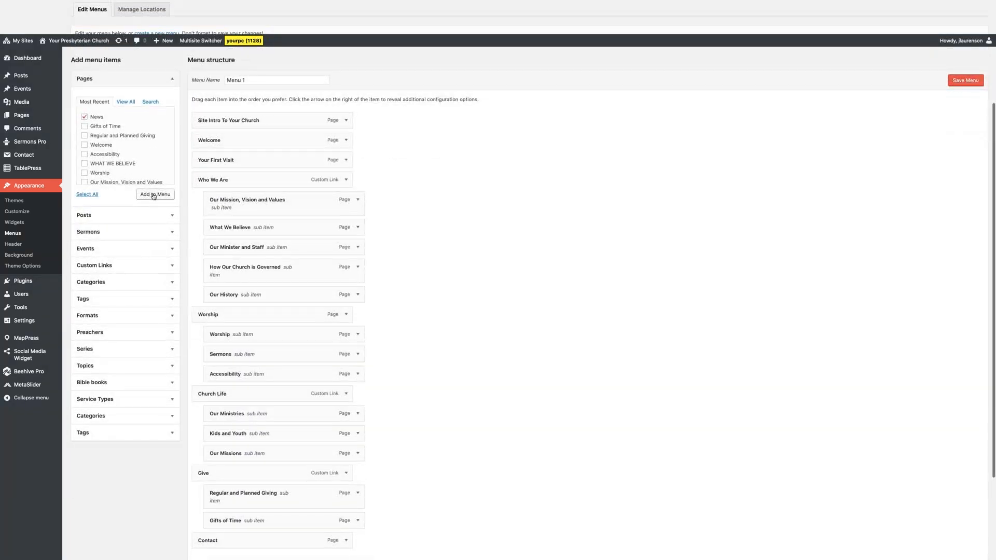
{"action": "left_click", "coordinate": [153, 196]}
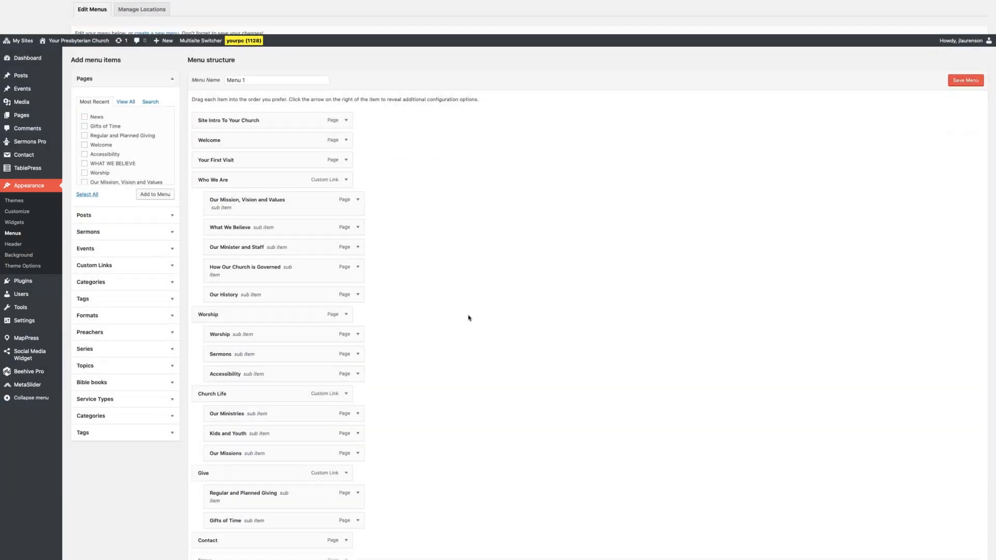
{"action": "scroll", "coordinate": [470, 321], "scroll_direction": "down", "scroll_amount": 5}
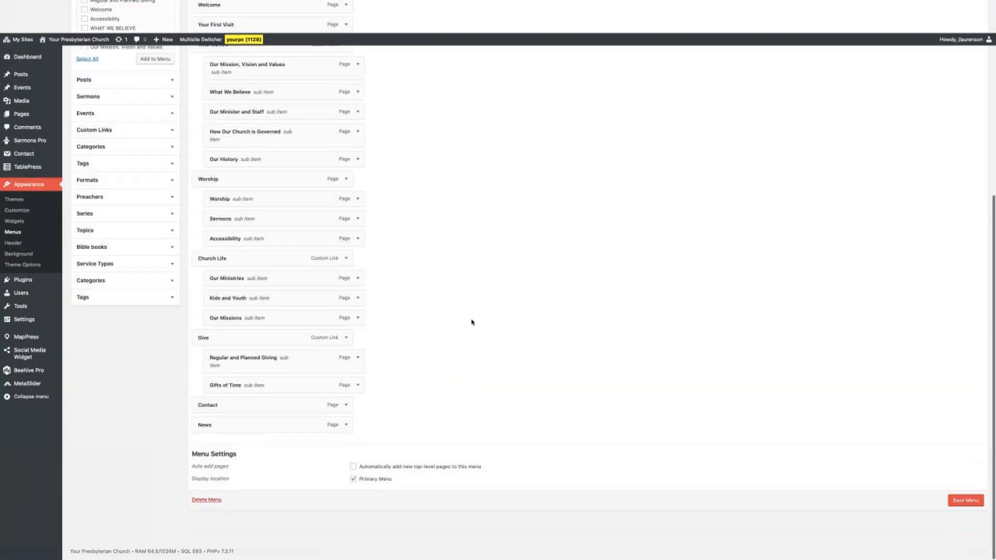
Move the News menu item above Give, and nest it as the first sub item of Church Life.
{"action": "scroll", "coordinate": [487, 351], "scroll_direction": "up", "scroll_amount": 3}
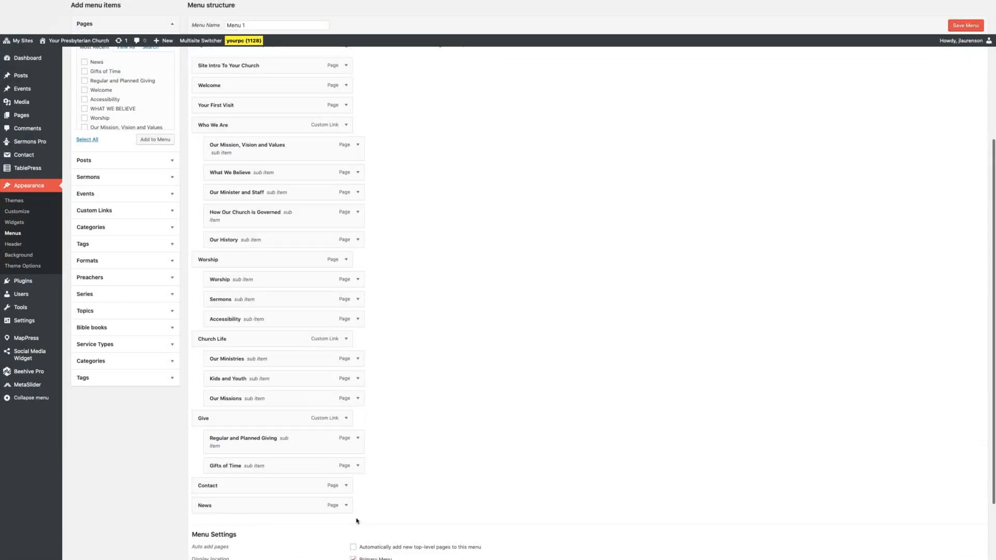
{"action": "left_click_drag", "start_coordinate": [277, 507], "coordinate": [271, 424]}
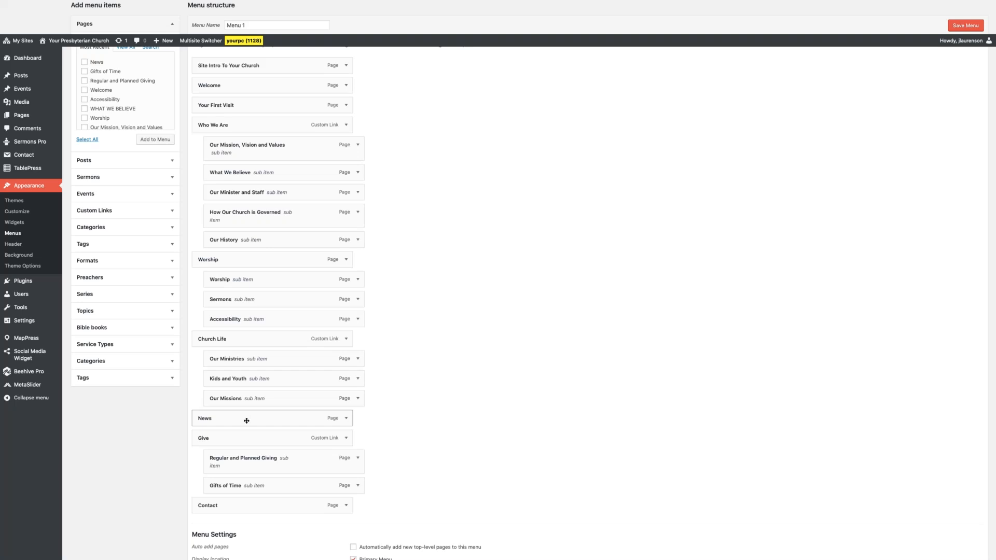
{"action": "left_click_drag", "start_coordinate": [245, 415], "coordinate": [250, 357]}
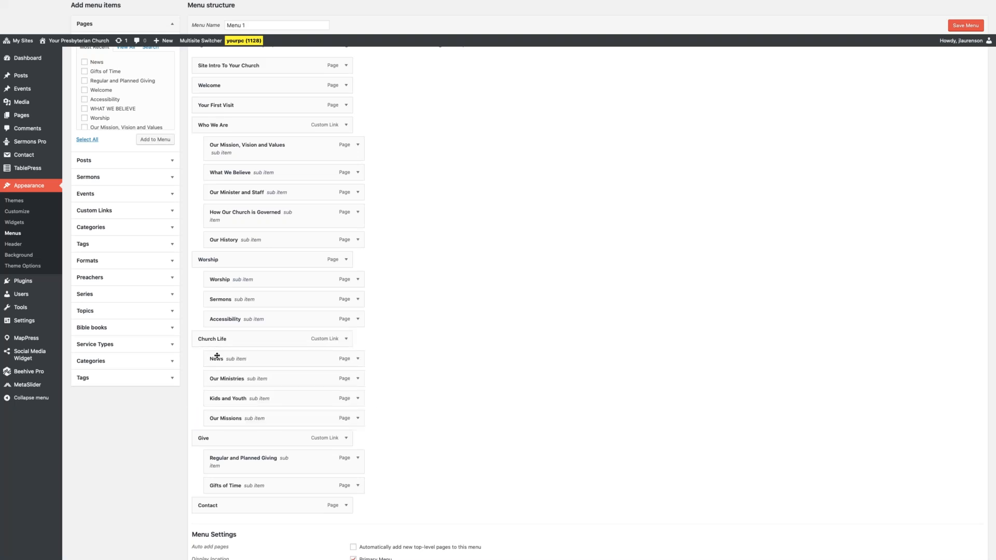
Reposition News below Kids and Youth as a Church Life sub item, and remove it from the menu.
{"action": "scroll", "coordinate": [416, 378], "scroll_direction": "down", "scroll_amount": 2}
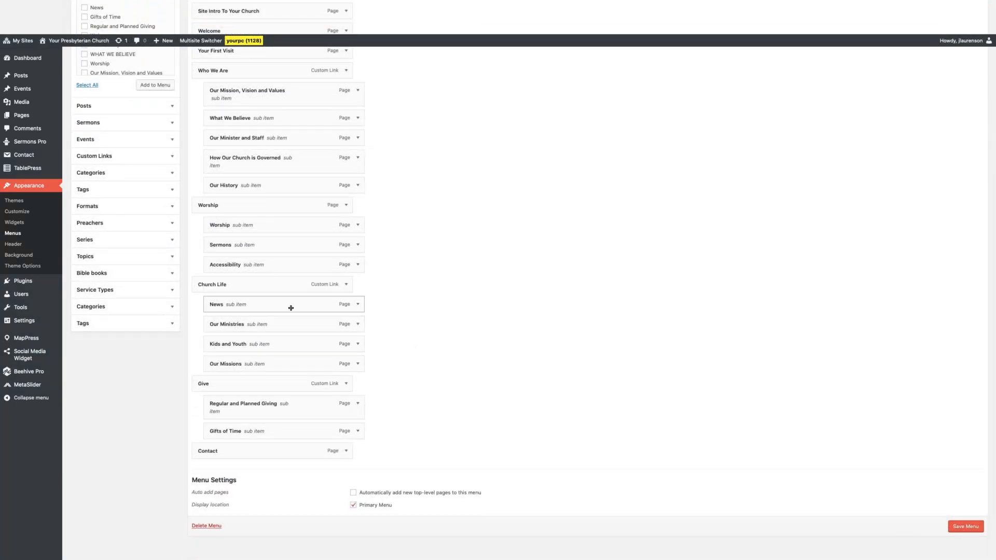
{"action": "left_click_drag", "start_coordinate": [287, 306], "coordinate": [302, 349]}
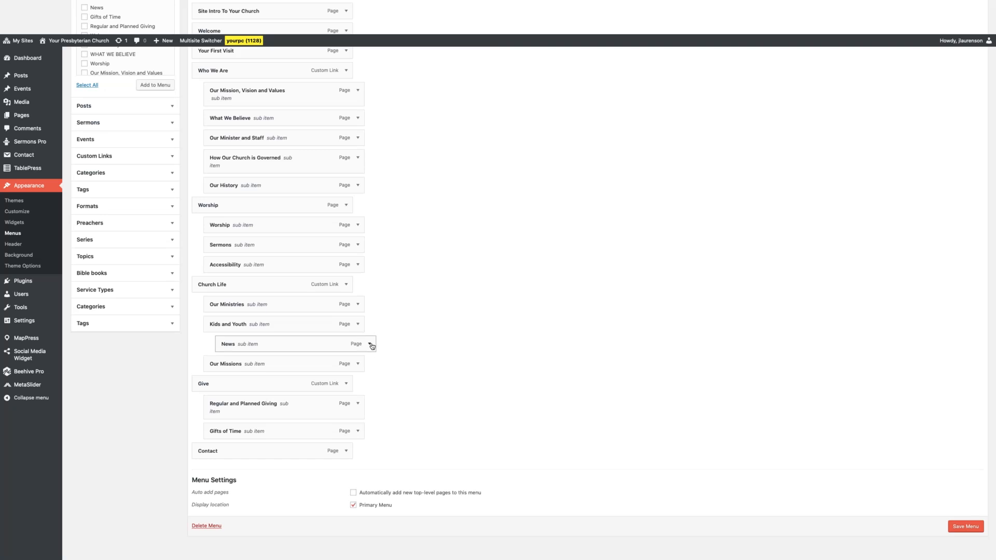
{"action": "left_click_drag", "start_coordinate": [369, 345], "coordinate": [367, 344]}
{"action": "left_click", "coordinate": [358, 344]}
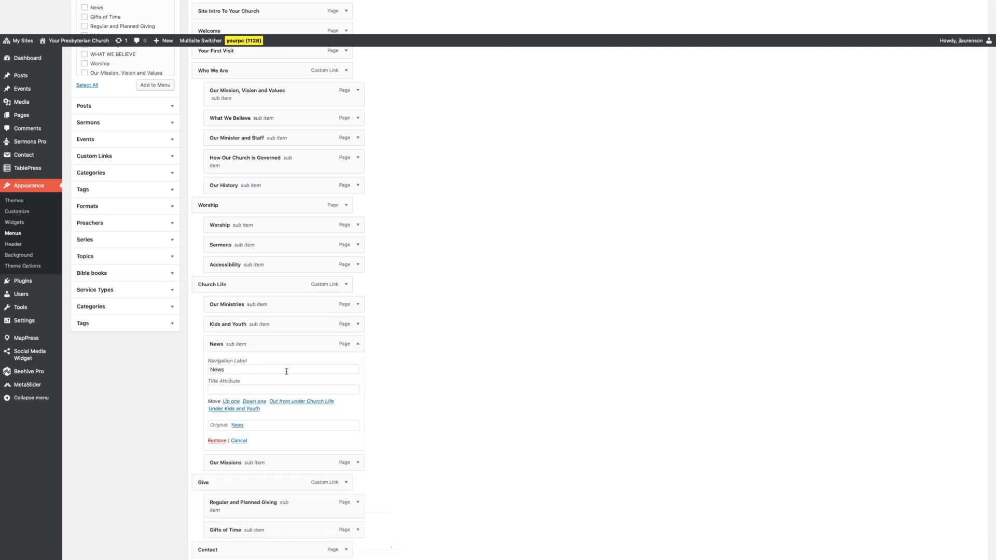
{"action": "left_click", "coordinate": [208, 441]}
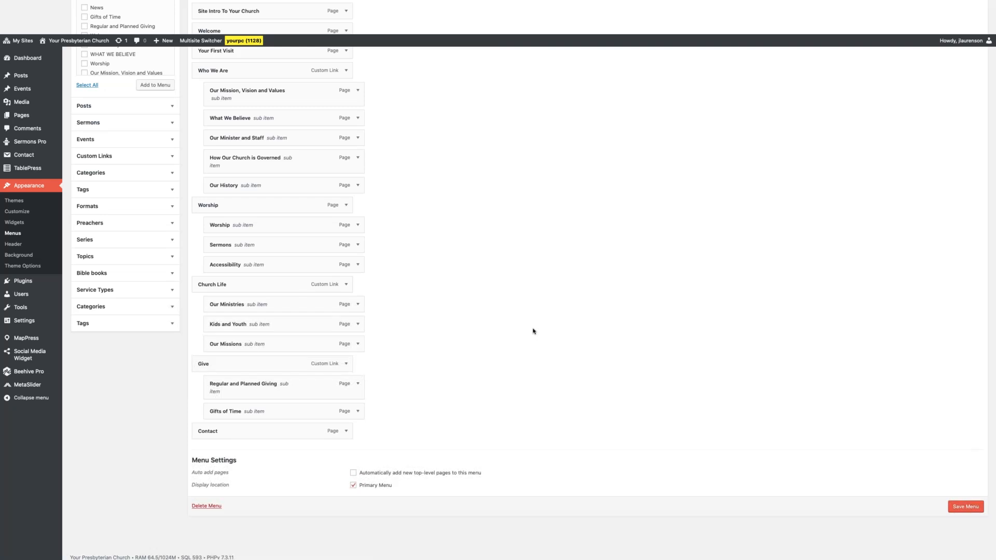
Open the Widgets admin page and look over the available widgets, inactive widgets and sidebar areas.
{"action": "scroll", "coordinate": [532, 330], "scroll_direction": "up", "scroll_amount": 5}
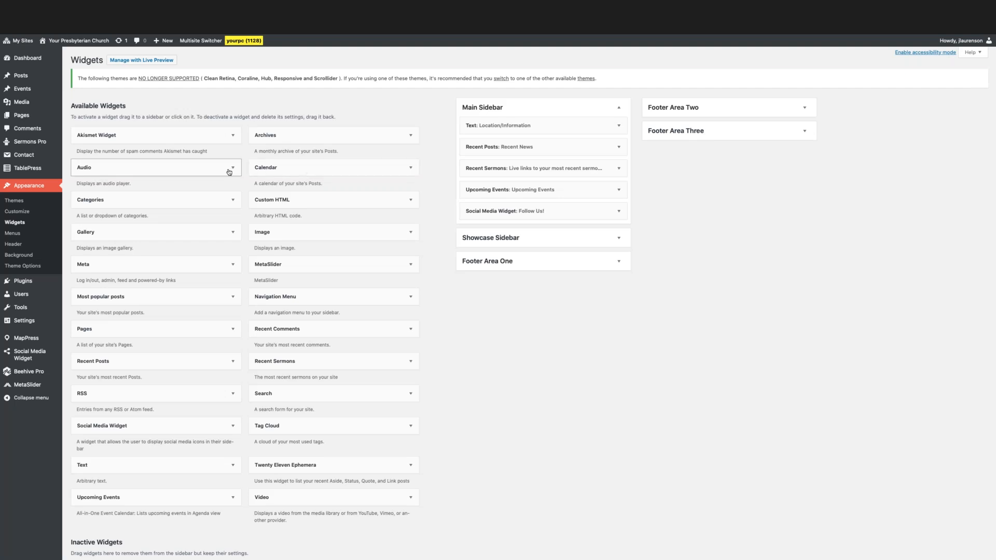
{"action": "scroll", "coordinate": [230, 167], "scroll_direction": "down", "scroll_amount": 2}
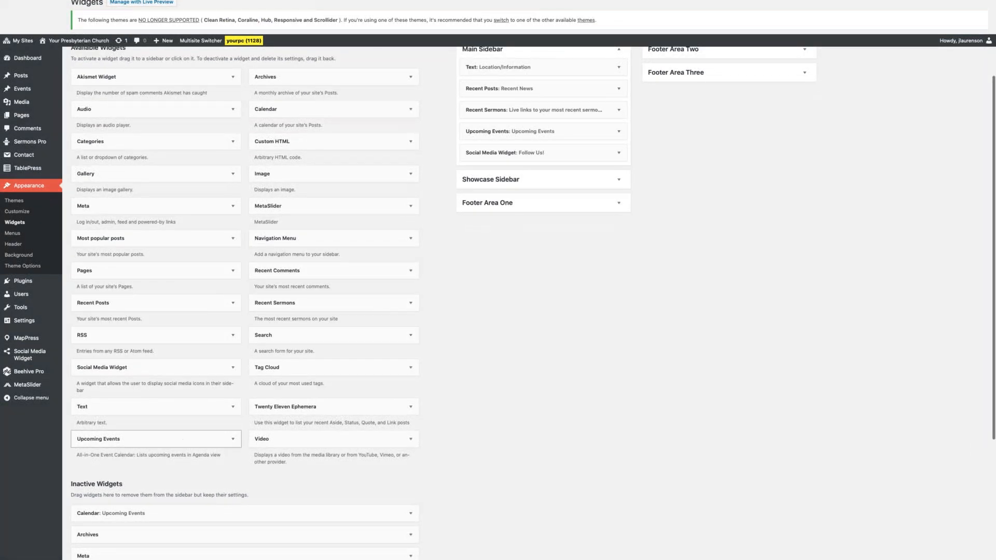
{"action": "scroll", "coordinate": [435, 325], "scroll_direction": "up", "scroll_amount": 2}
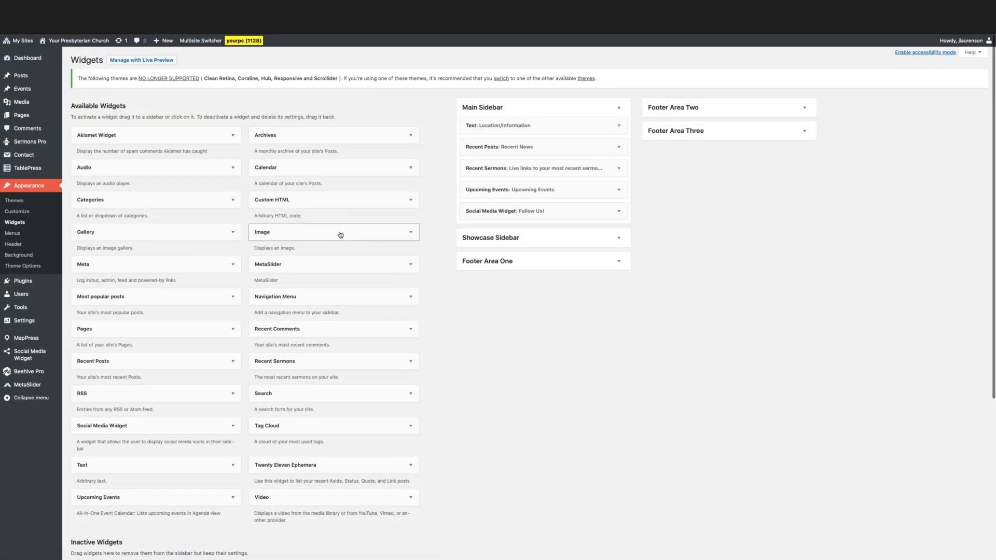
Add an Image widget below the Social Media Widget in the Main Sidebar, and delete it without adding a title.
{"action": "mouse_move", "coordinate": [313, 231]}
{"action": "left_mouse_down"}
{"action": "mouse_move", "coordinate": [387, 238]}
{"action": "mouse_move", "coordinate": [529, 210]}
{"action": "mouse_move", "coordinate": [534, 187]}
{"action": "mouse_move", "coordinate": [532, 232]}
{"action": "left_mouse_up"}
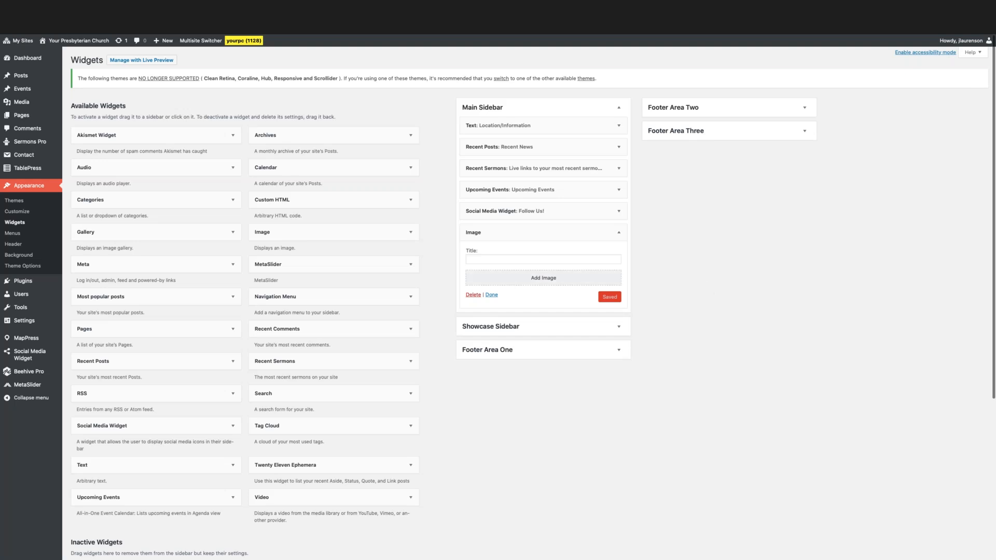
{"action": "left_click", "coordinate": [499, 259]}
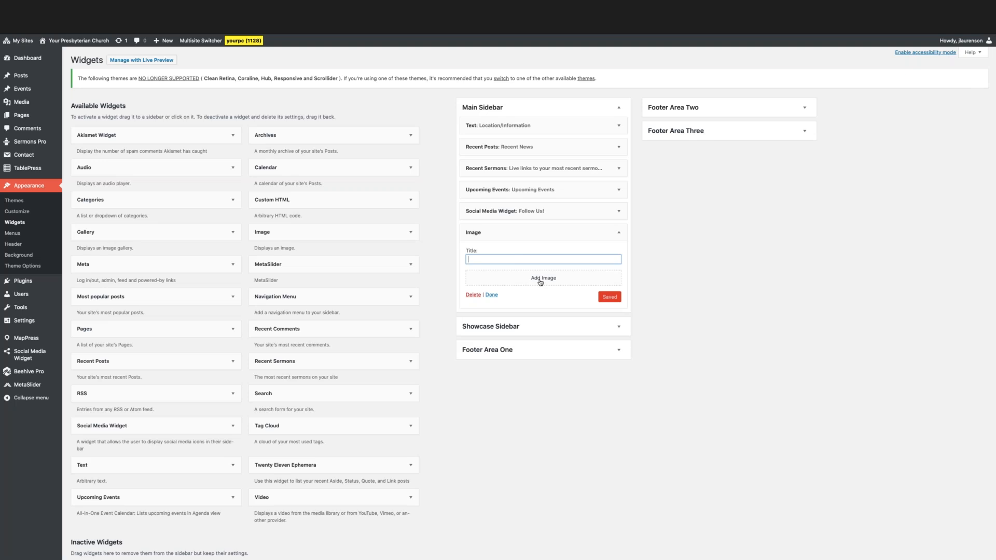
{"action": "left_click", "coordinate": [473, 296]}
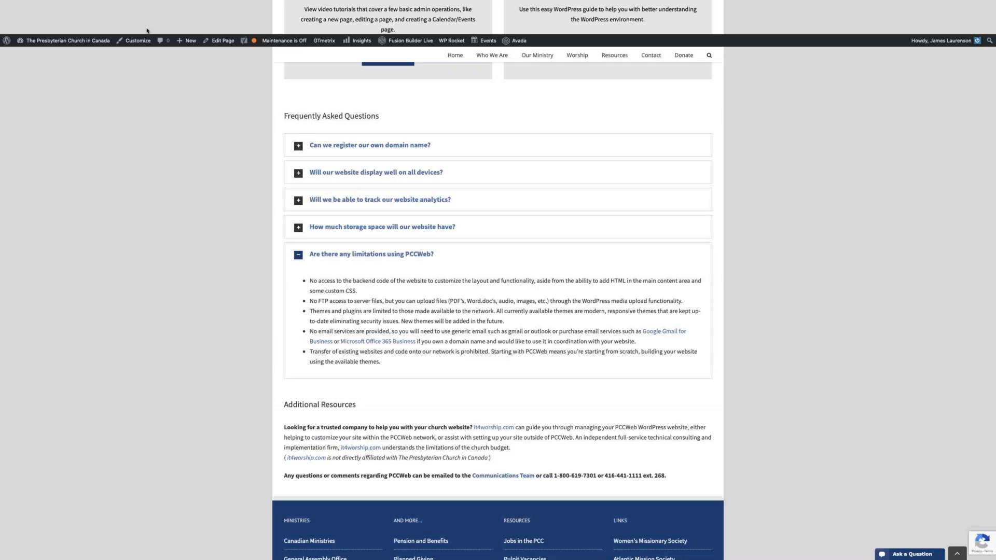
Switch to the PCCWeb page on The Presbyterian Church in Canada's site and view its introduction to free website hosting.
{"action": "scroll", "coordinate": [202, 185], "scroll_direction": "up", "scroll_amount": 8}
{"action": "scroll", "coordinate": [203, 186], "scroll_direction": "up", "scroll_amount": 15}
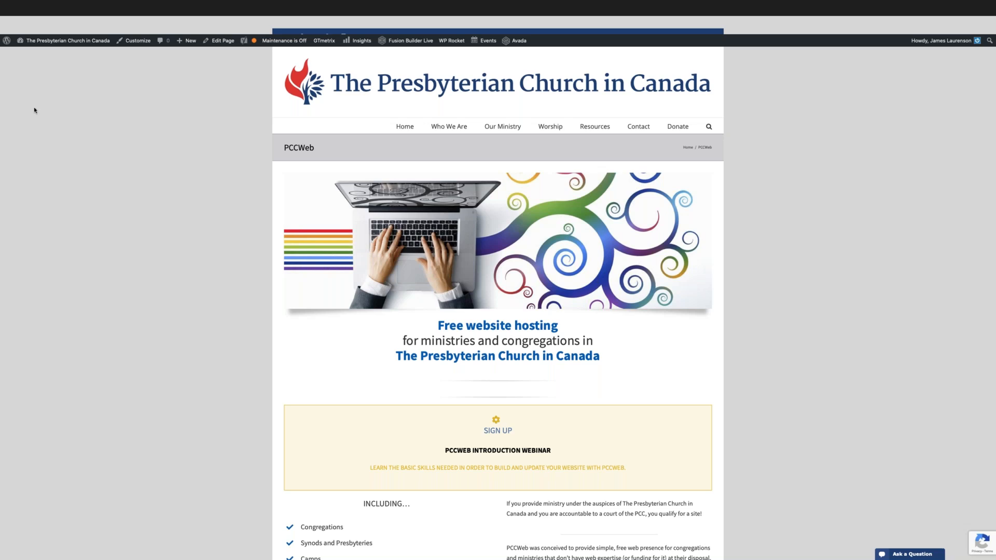
View the WordPress tutorial videos page, and switch to the webinars page at the PCCWeb Introduction entry for November 6, 2019.
{"action": "mouse_move", "coordinate": [77, 42]}
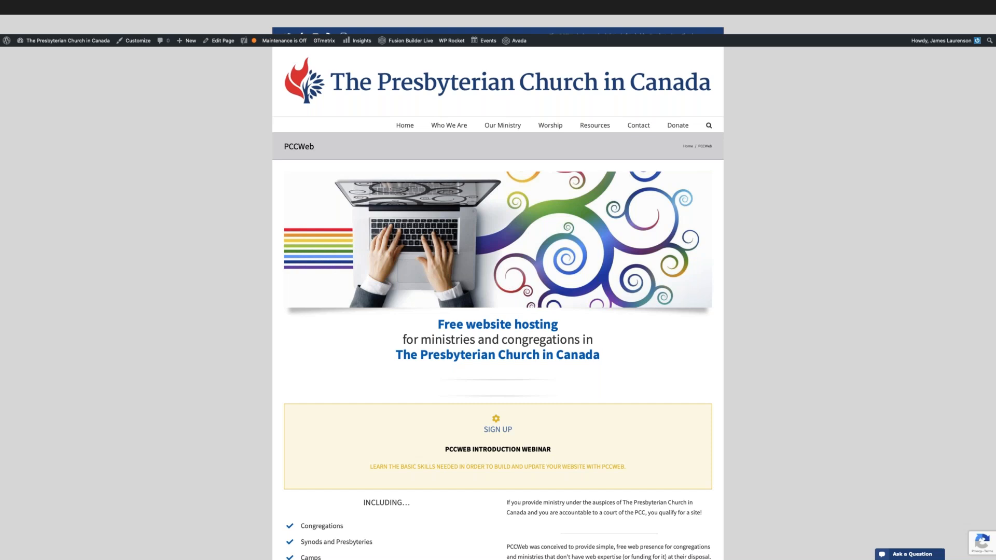
{"action": "mouse_move", "coordinate": [7, 40]}
{"action": "left_click", "coordinate": [226, 28]}
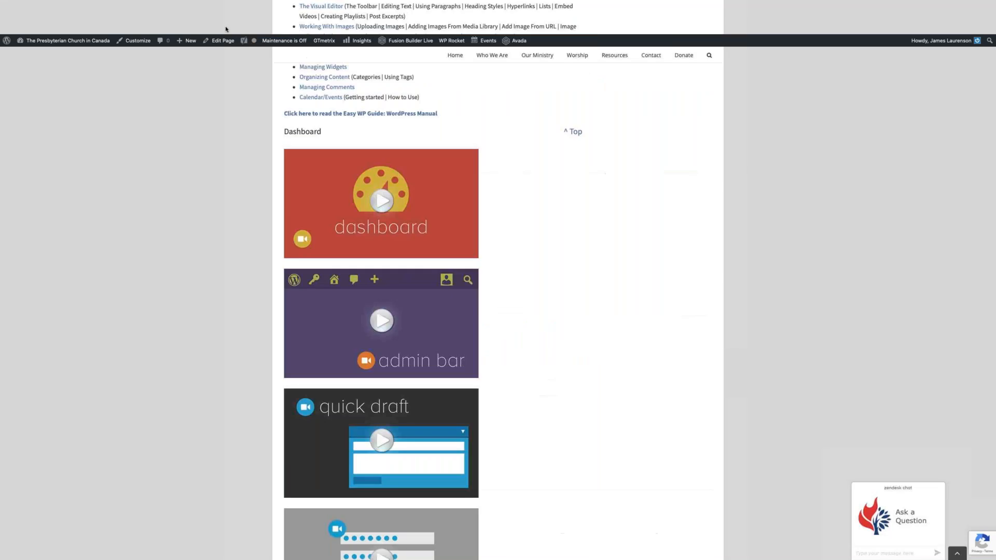
{"action": "left_click", "coordinate": [56, 30]}
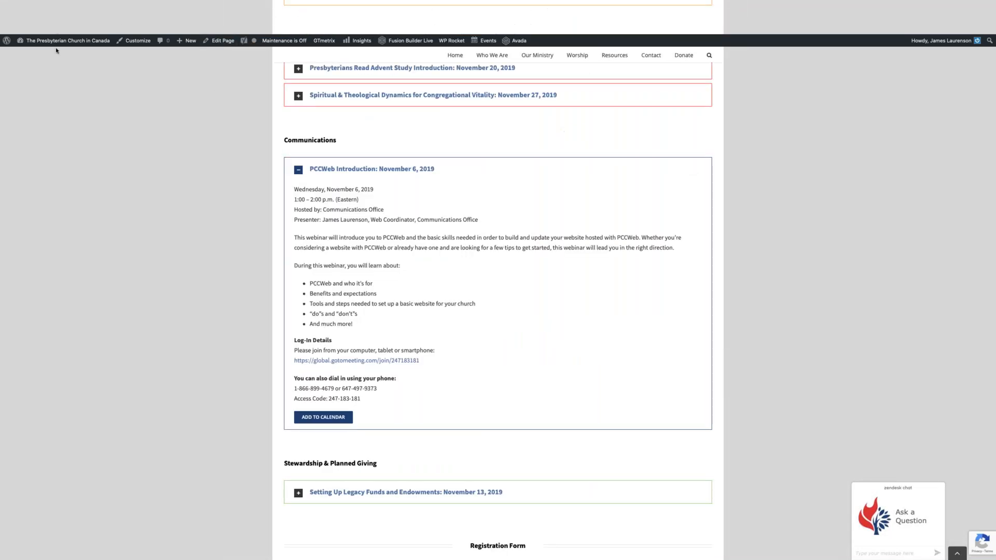
Open the Previous Webinars page from the webinars page and expand Key Ingredients for a Successful Church Website under Communications.
{"action": "scroll", "coordinate": [140, 189], "scroll_direction": "up", "scroll_amount": 5}
{"action": "scroll", "coordinate": [146, 187], "scroll_direction": "up", "scroll_amount": 2}
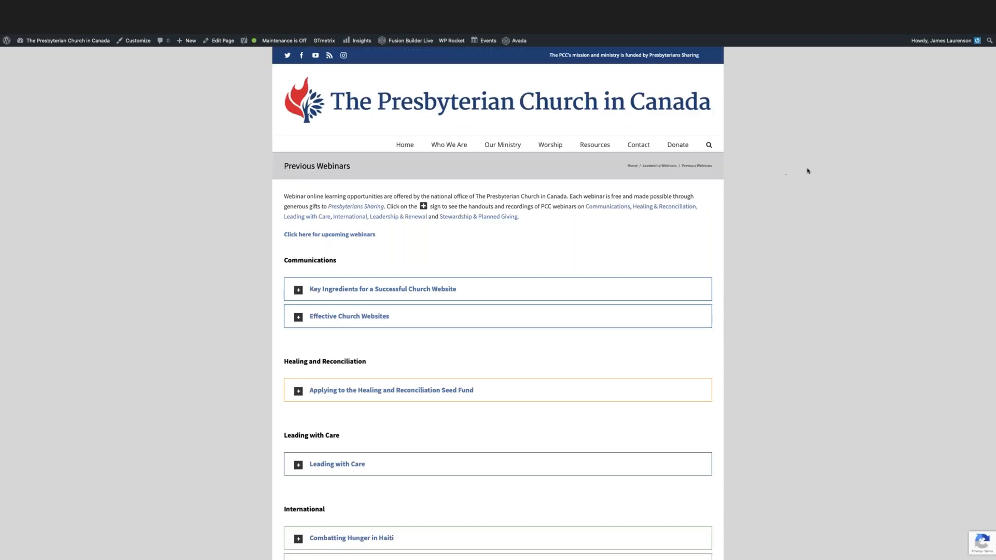
{"action": "scroll", "coordinate": [832, 218], "scroll_direction": "down", "scroll_amount": 2}
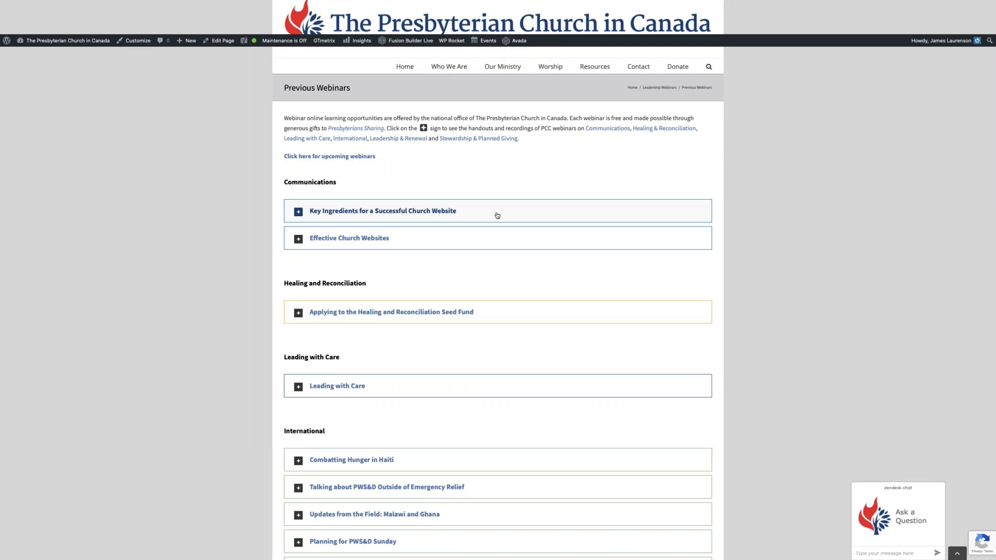
{"action": "left_click", "coordinate": [496, 215]}
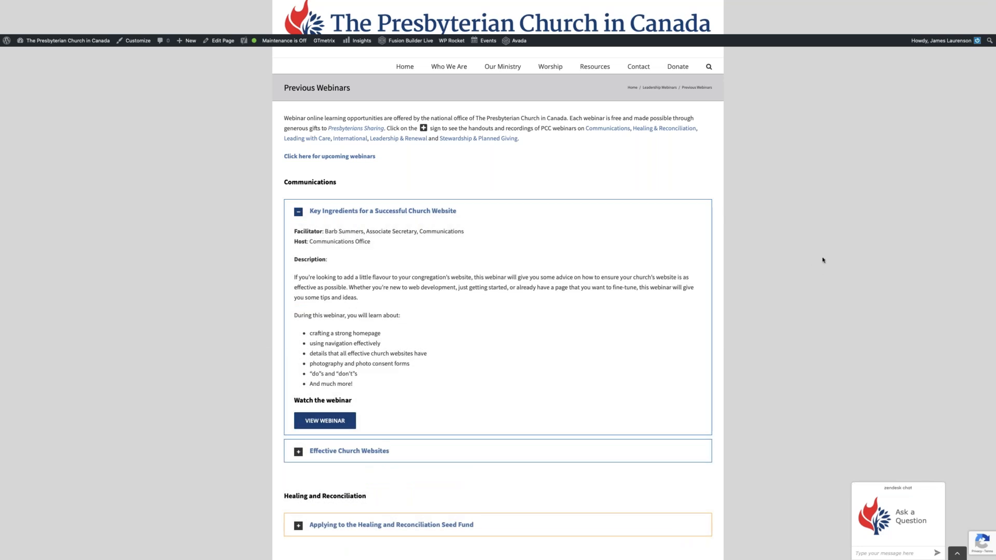